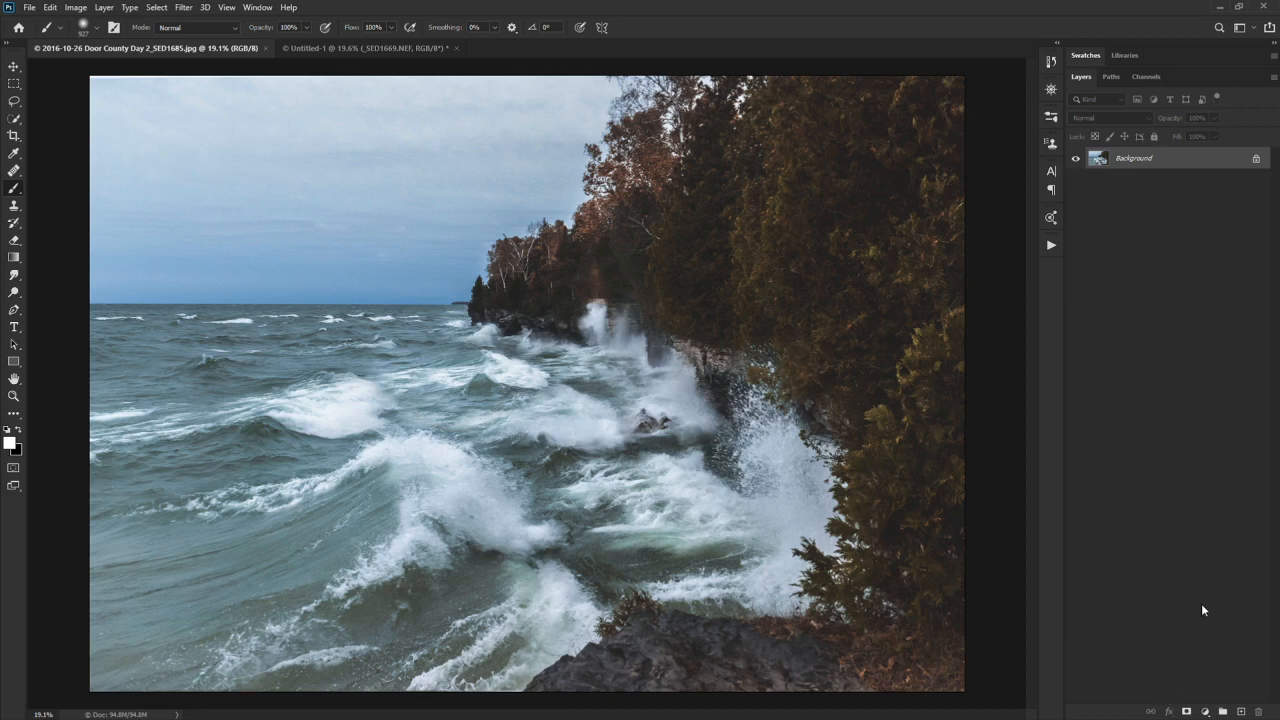
- Add a new empty layer above the Background and resize the brush, bringing it down to 700 px
click(1240, 711)
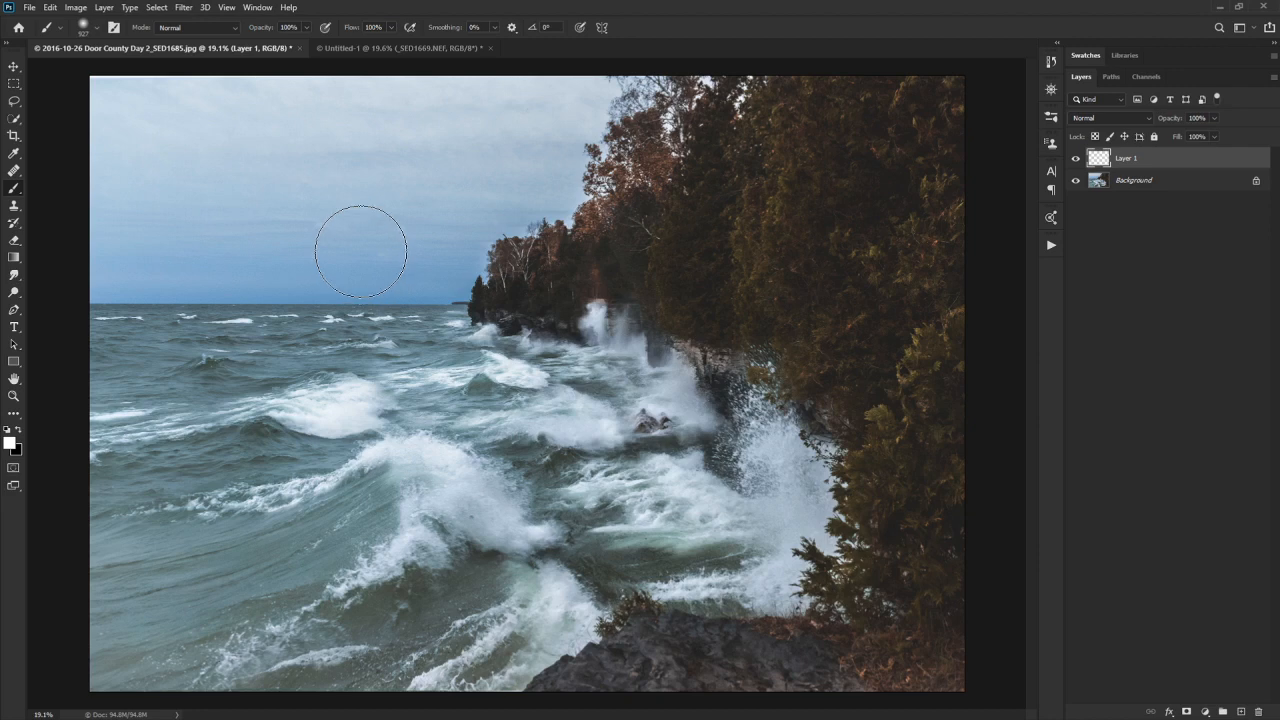
key(bracketright)
key(bracketright)
key(bracketright)
key(bracketright)
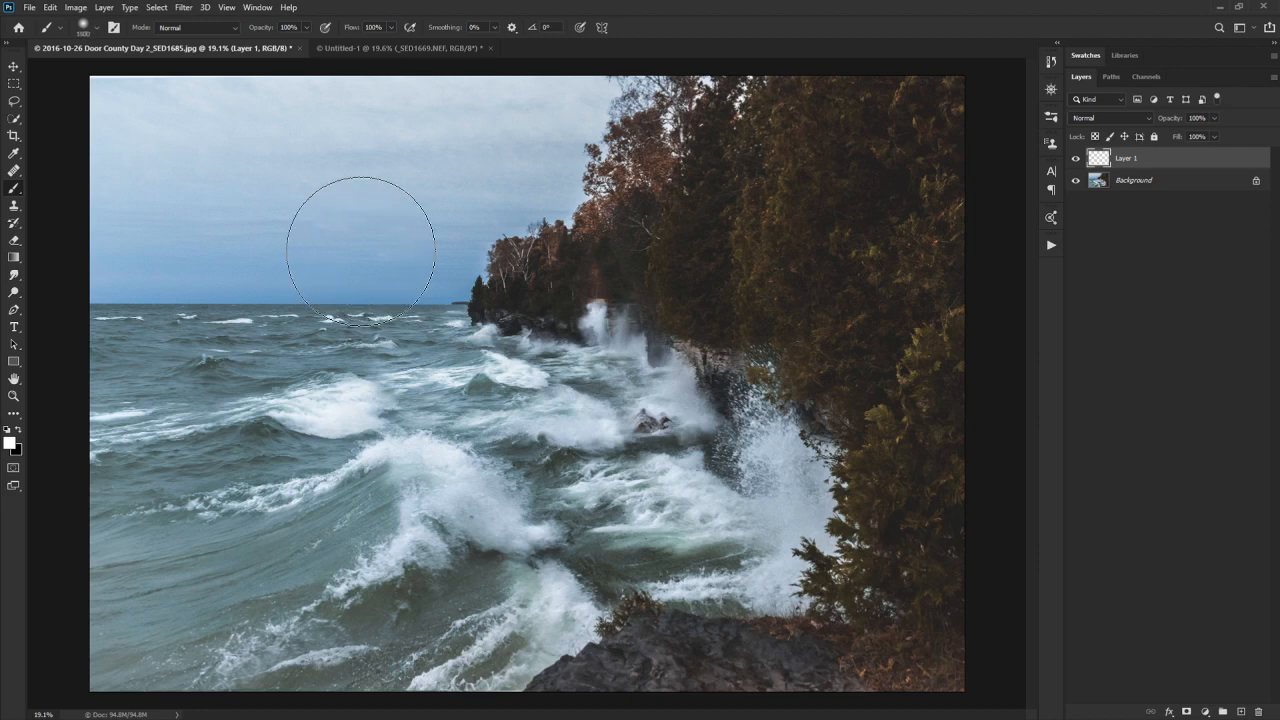
key(bracketleft)
key(bracketleft)
key(bracketleft)
key(bracketleft)
key(bracketleft)
key(bracketleft)
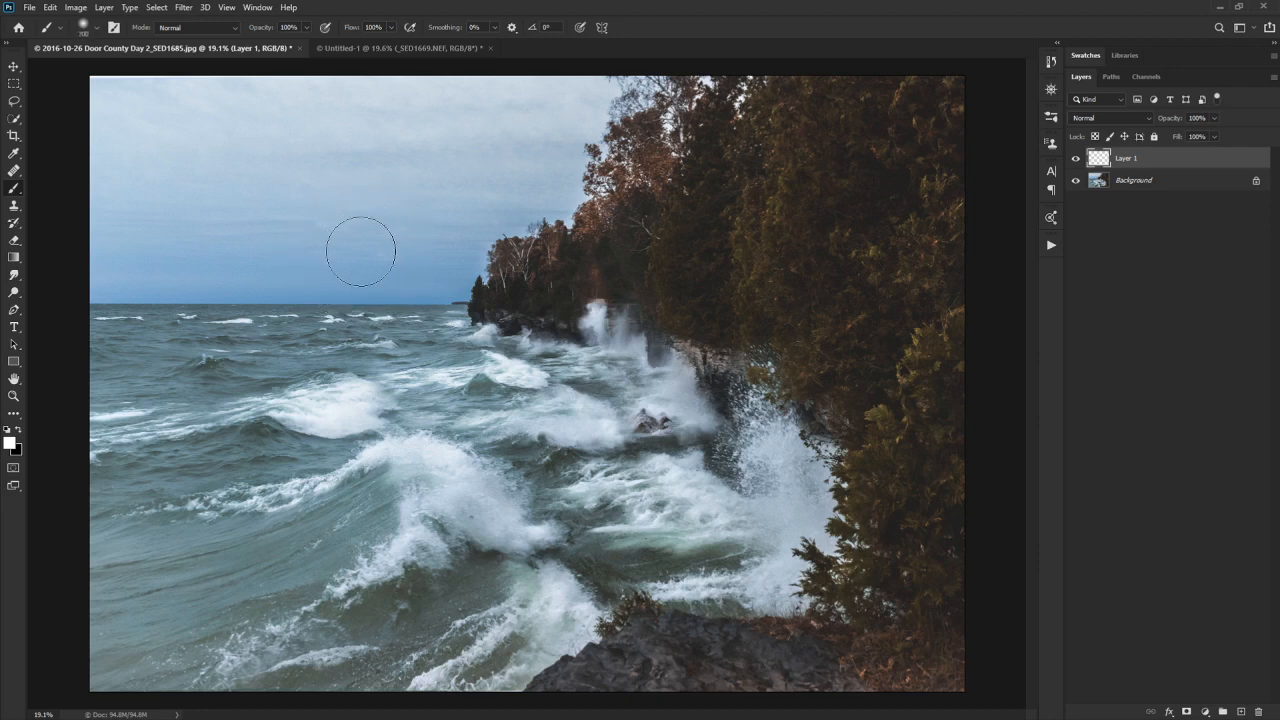
- Enlarge the brush in increments to 2000 px and reduce it to 1700 px
key(bracketright)
key(bracketright)
key(bracketright)
key(bracketright)
key(bracketright)
key(bracketright)
key(bracketleft)
key(bracketright)
key(bracketright)
key(bracketright)
key(bracketright)
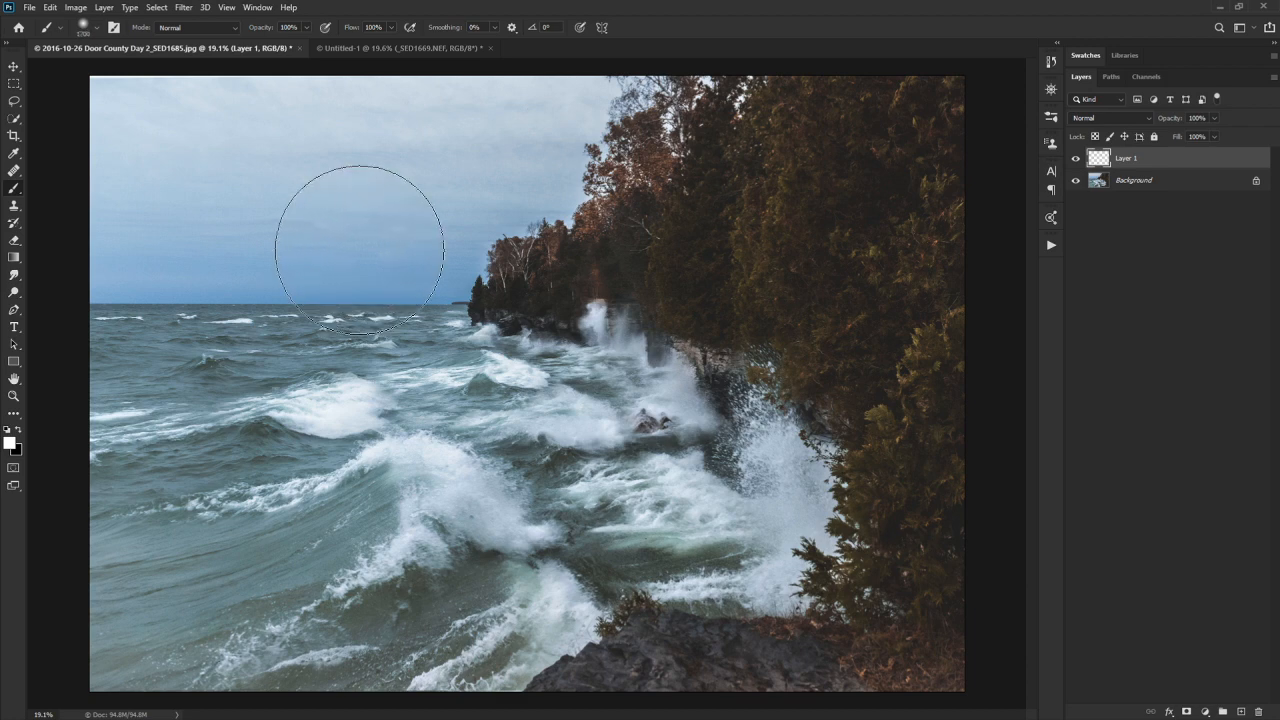
key(bracketright)
key(bracketright)
key(bracketright)
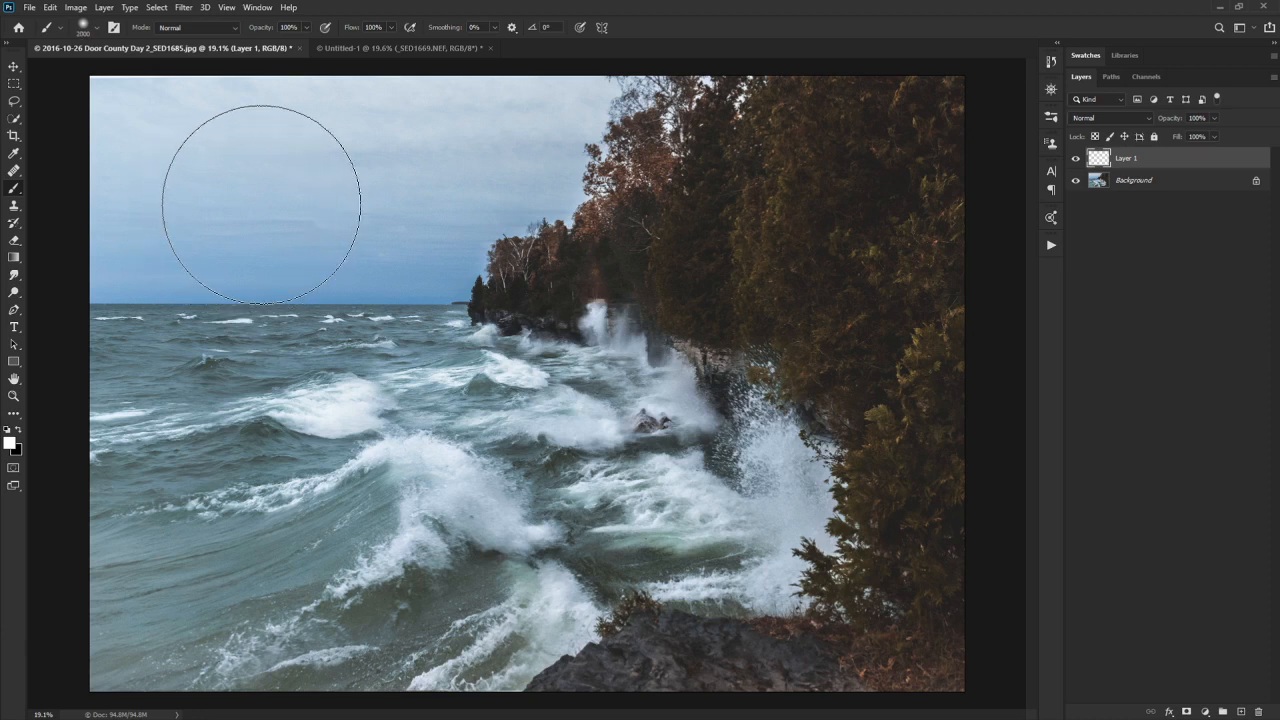
key(bracketleft)
key(bracketleft)
key(bracketleft)
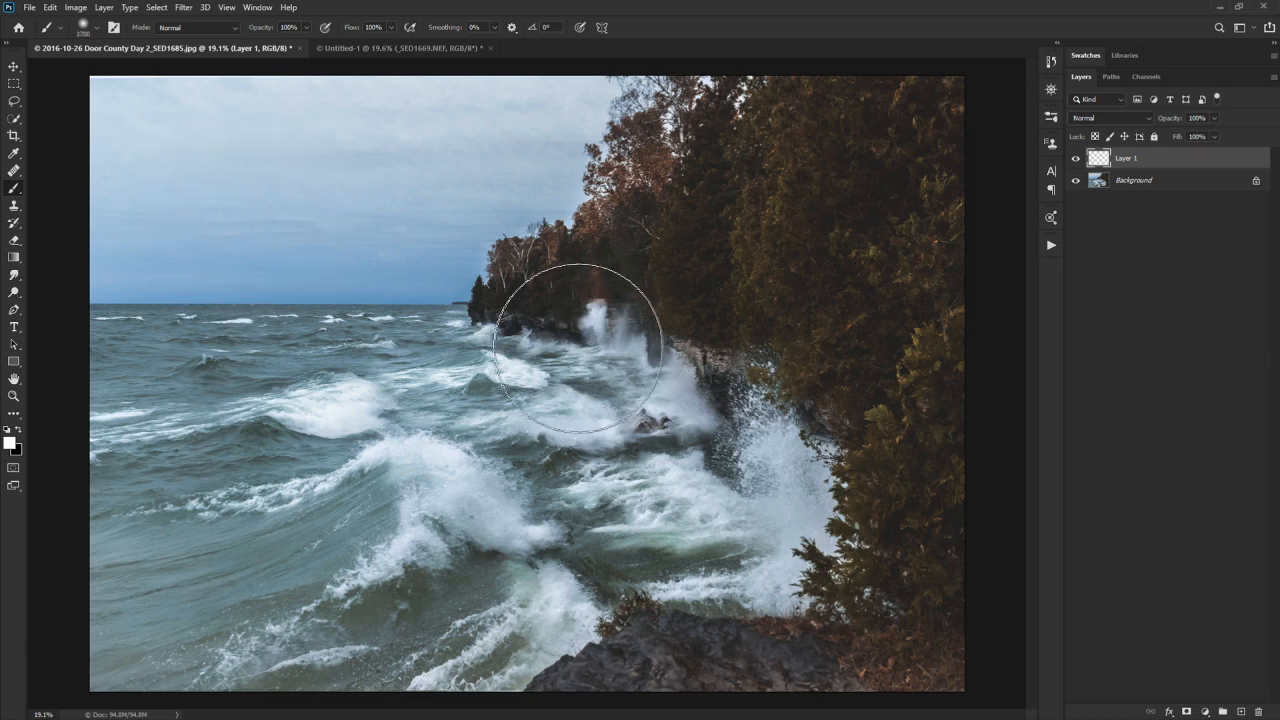
- Set the brush to 306 px with 50% hardness and paint one white dab on the water below the horizon
right_click(415, 262)
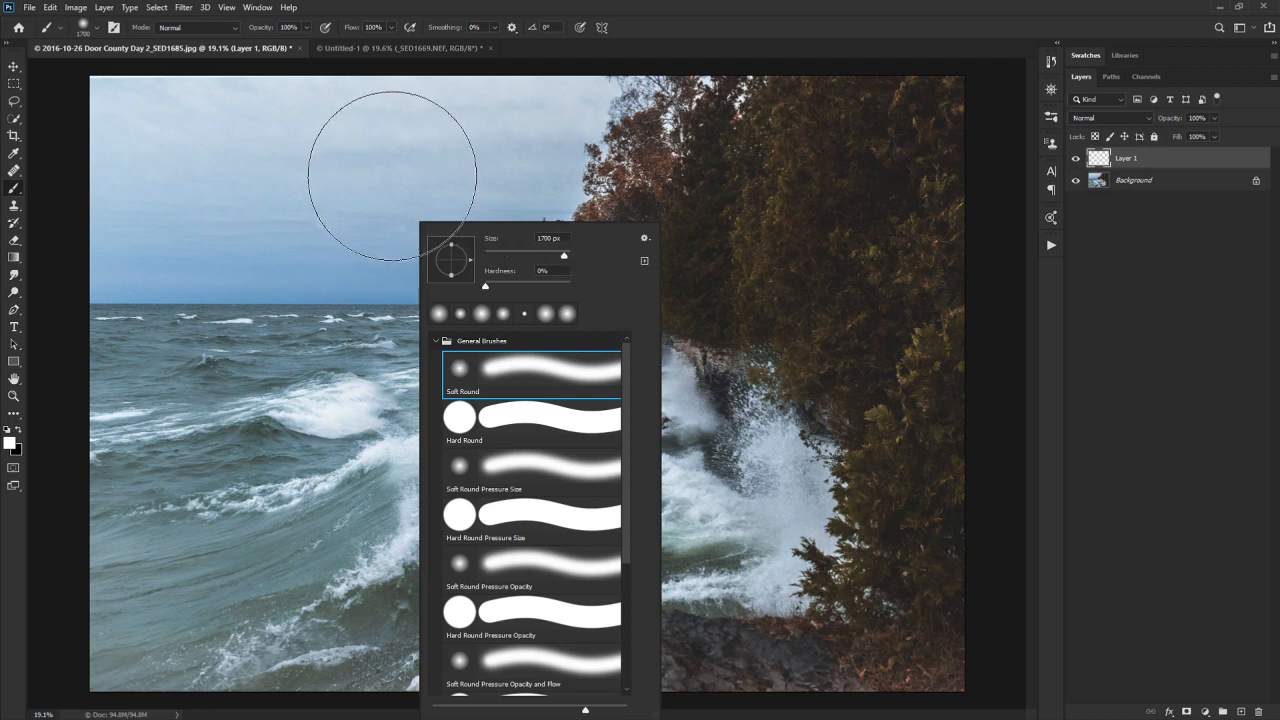
mouse_move(563, 257)
mouse_down()
mouse_move(540, 257)
mouse_move(553, 258)
mouse_up()
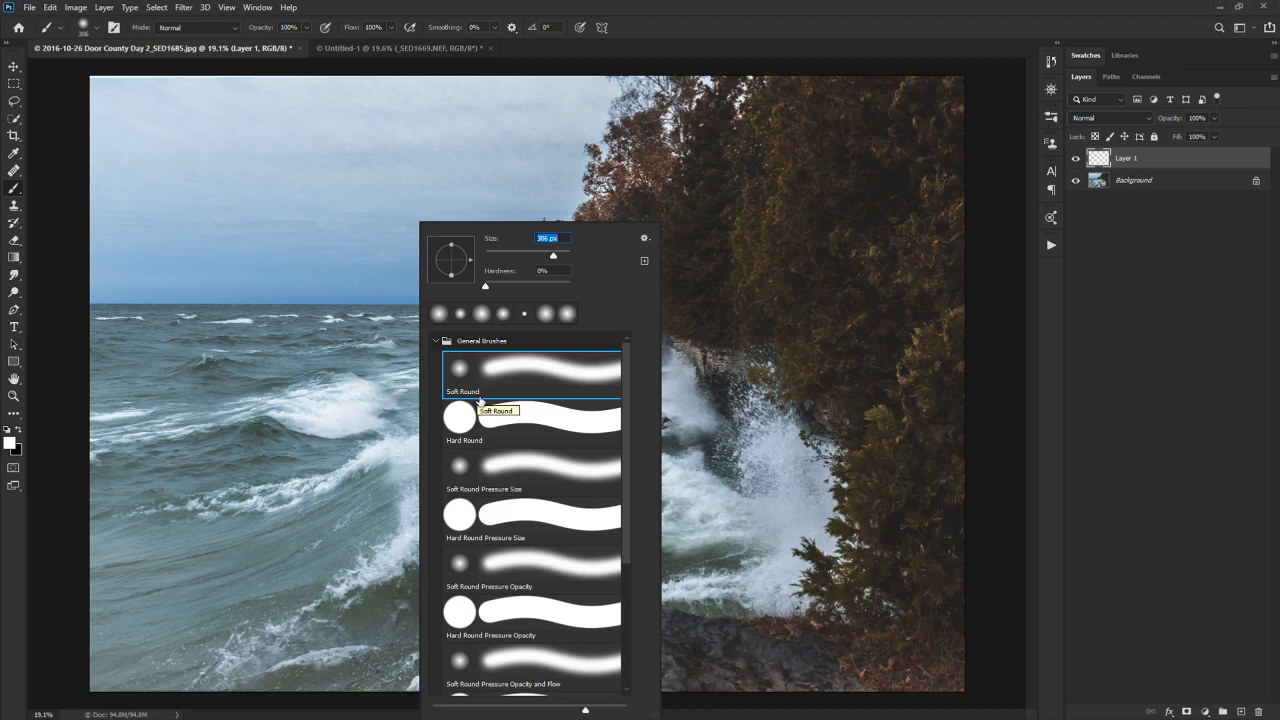
drag(485, 286, 525, 288)
click(255, 355)
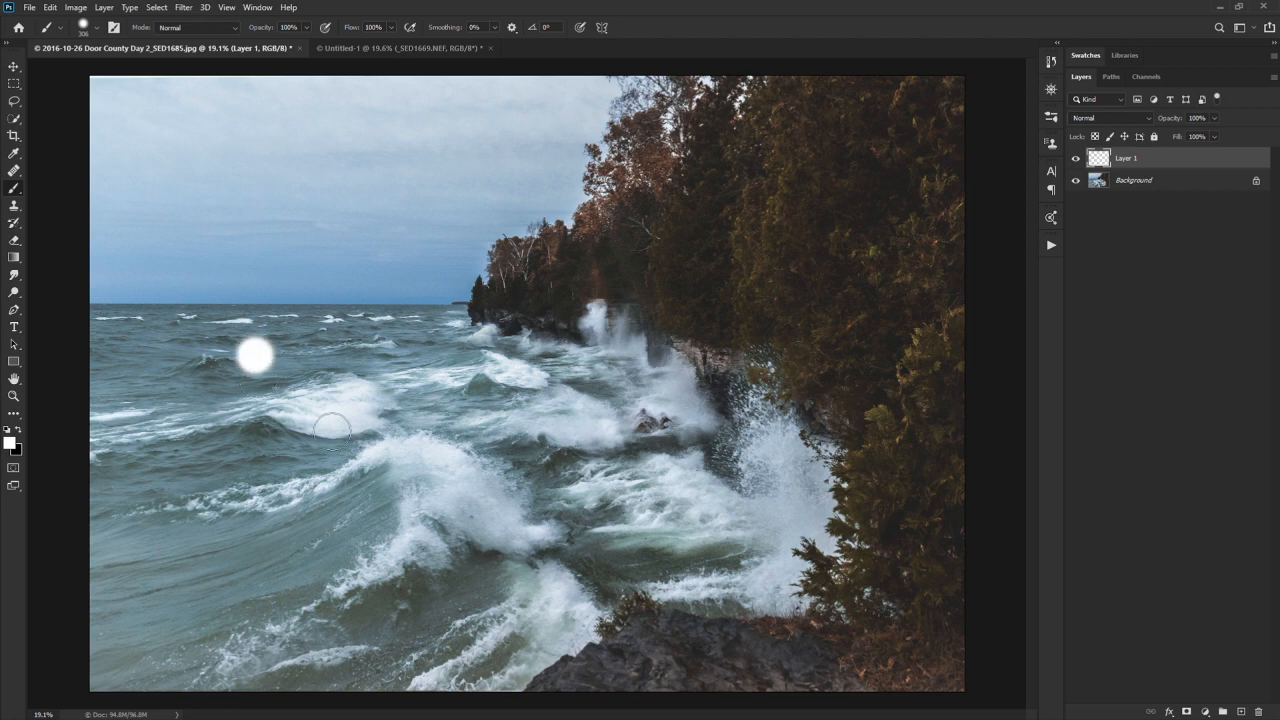
- Set the brush hardness to 0% and paint a second white dab beside the first one
right_click(432, 355)
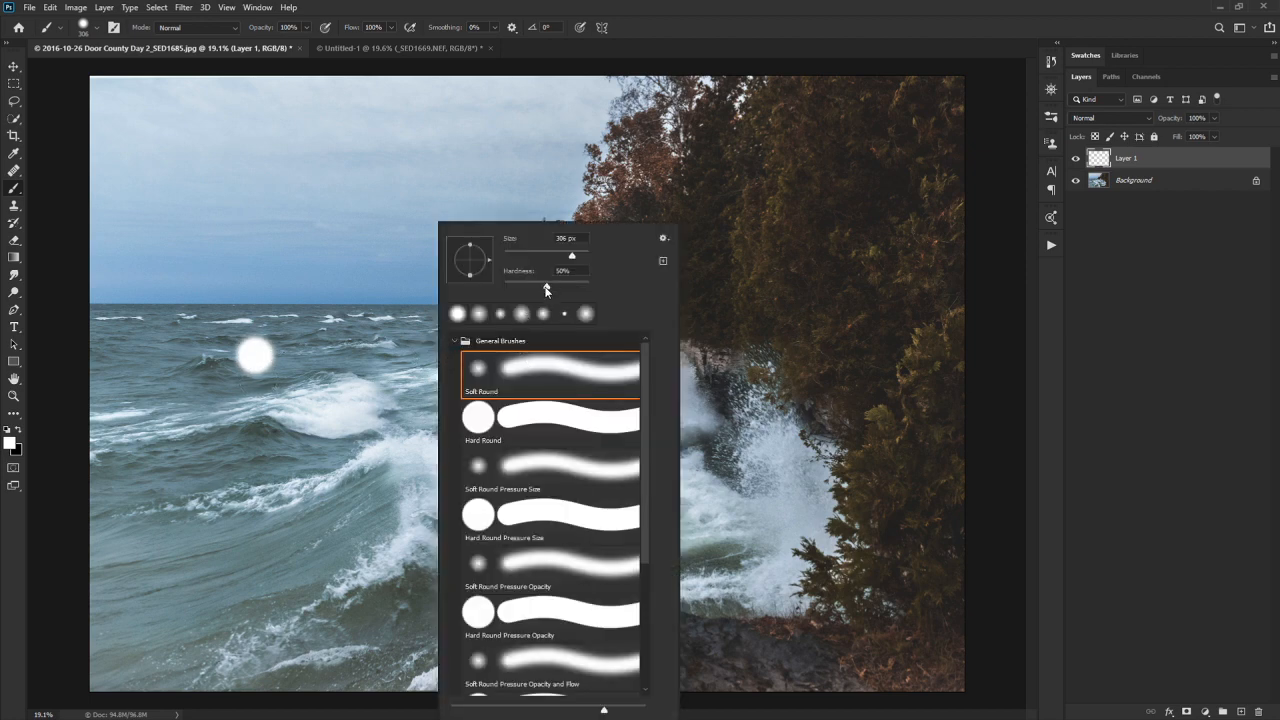
drag(546, 290, 452, 297)
click(314, 352)
- Set the brush hardness to 100% and paint a third white dab beside the soft one
right_click(492, 320)
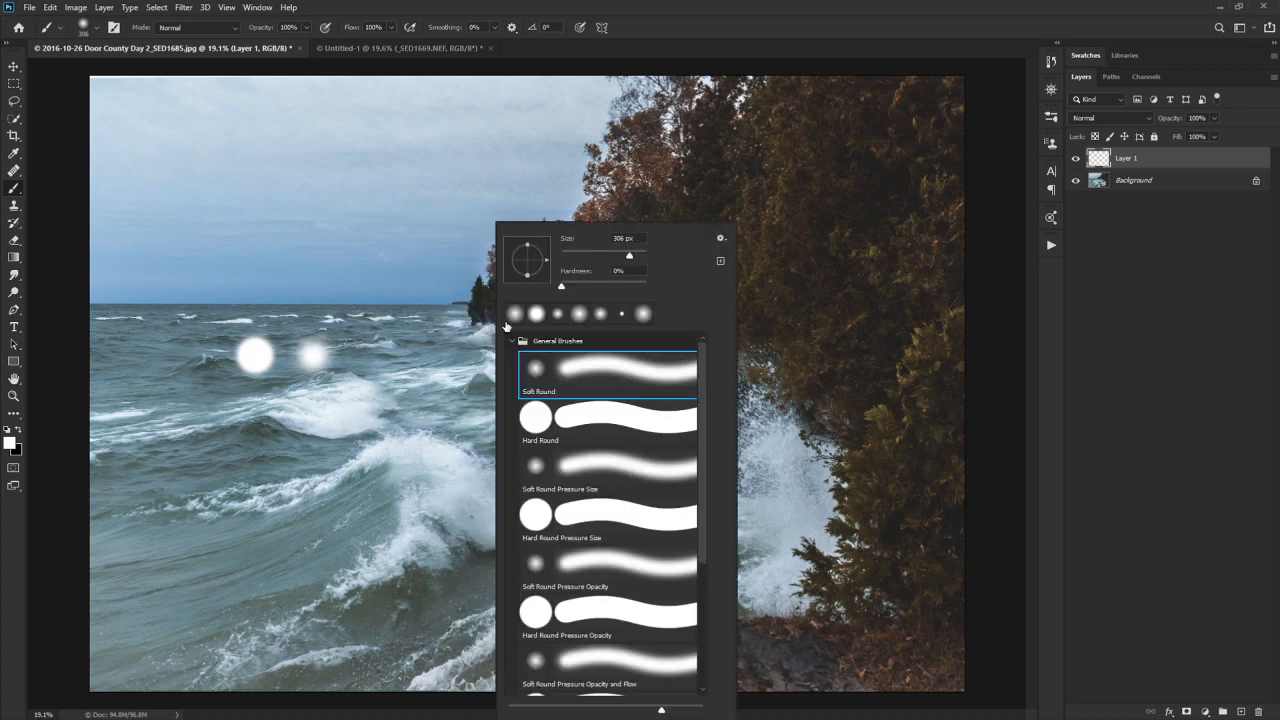
drag(562, 291, 714, 281)
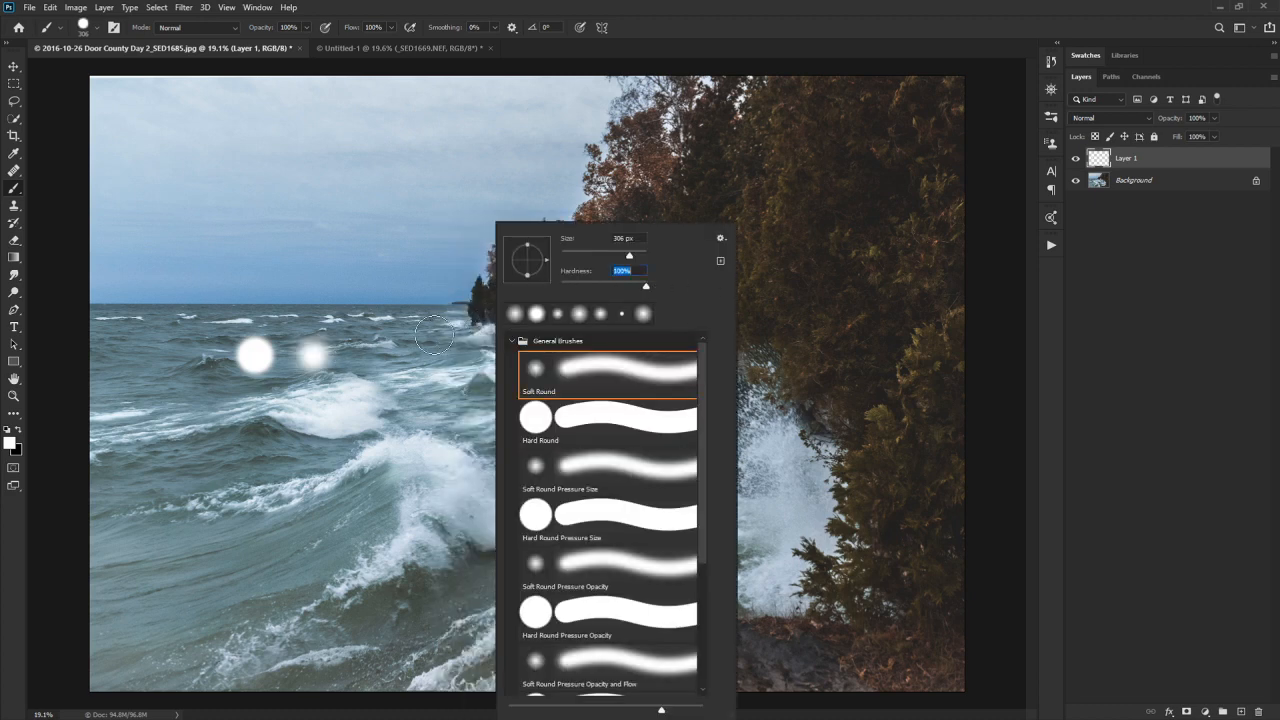
click(375, 350)
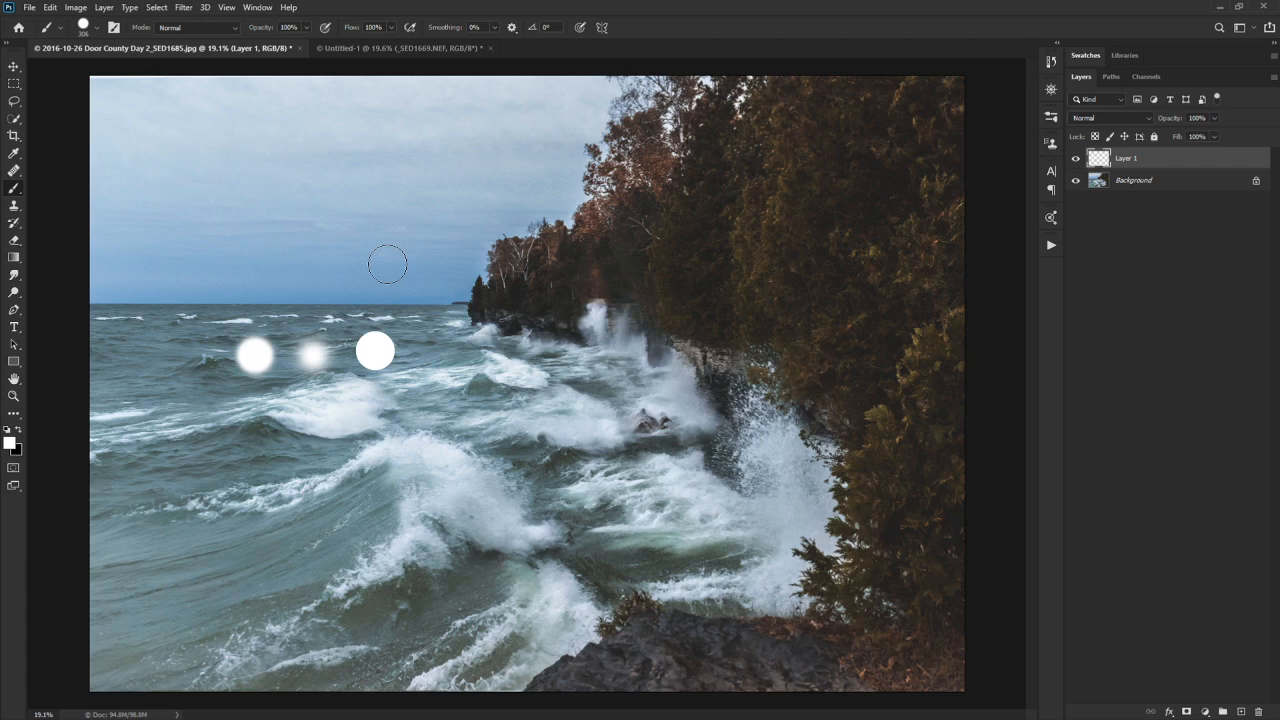
- Adjust the brush interactively on the canvas, softening it to 0% hardness and sizing it to 1039 px
alt+right_click(387, 265)
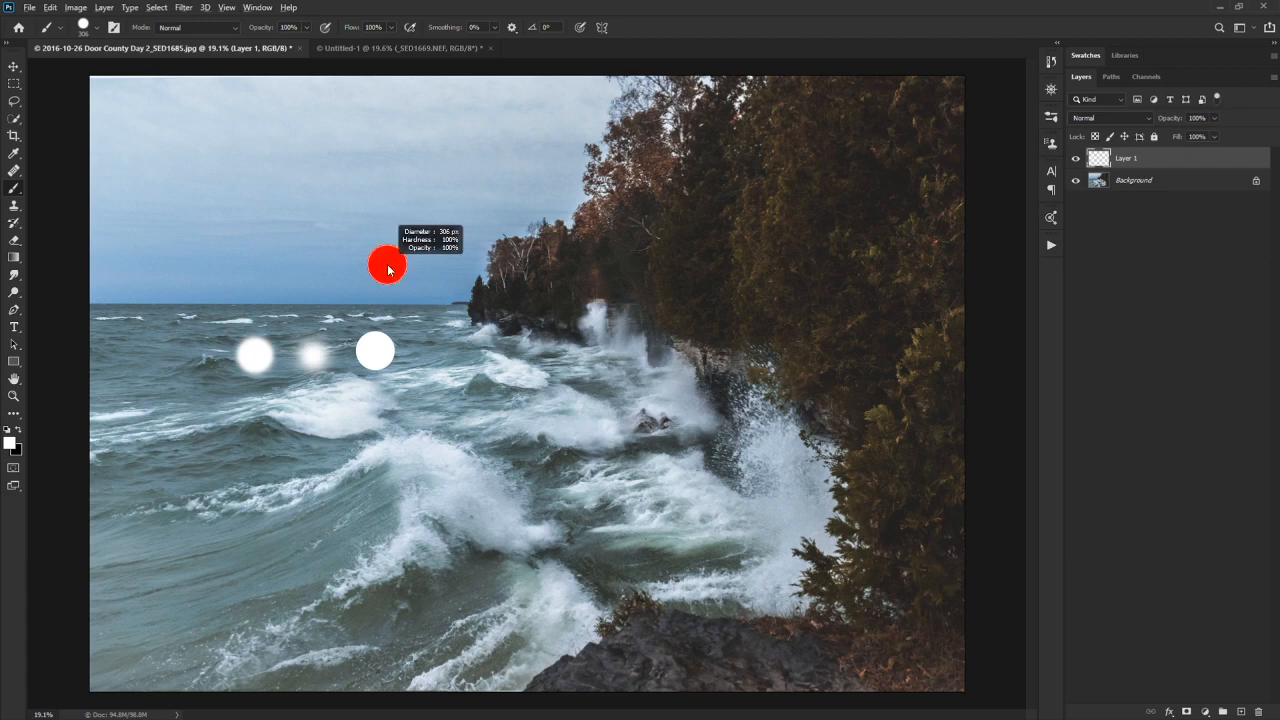
mouse_move(400, 236)
mouse_down()
mouse_move(488, 262)
mouse_move(395, 276)
mouse_move(458, 285)
mouse_move(428, 286)
mouse_move(505, 270)
mouse_move(463, 263)
mouse_move(471, 123)
mouse_move(459, 479)
mouse_move(445, 84)
mouse_move(443, 370)
mouse_move(434, 299)
mouse_move(450, 98)
mouse_up()
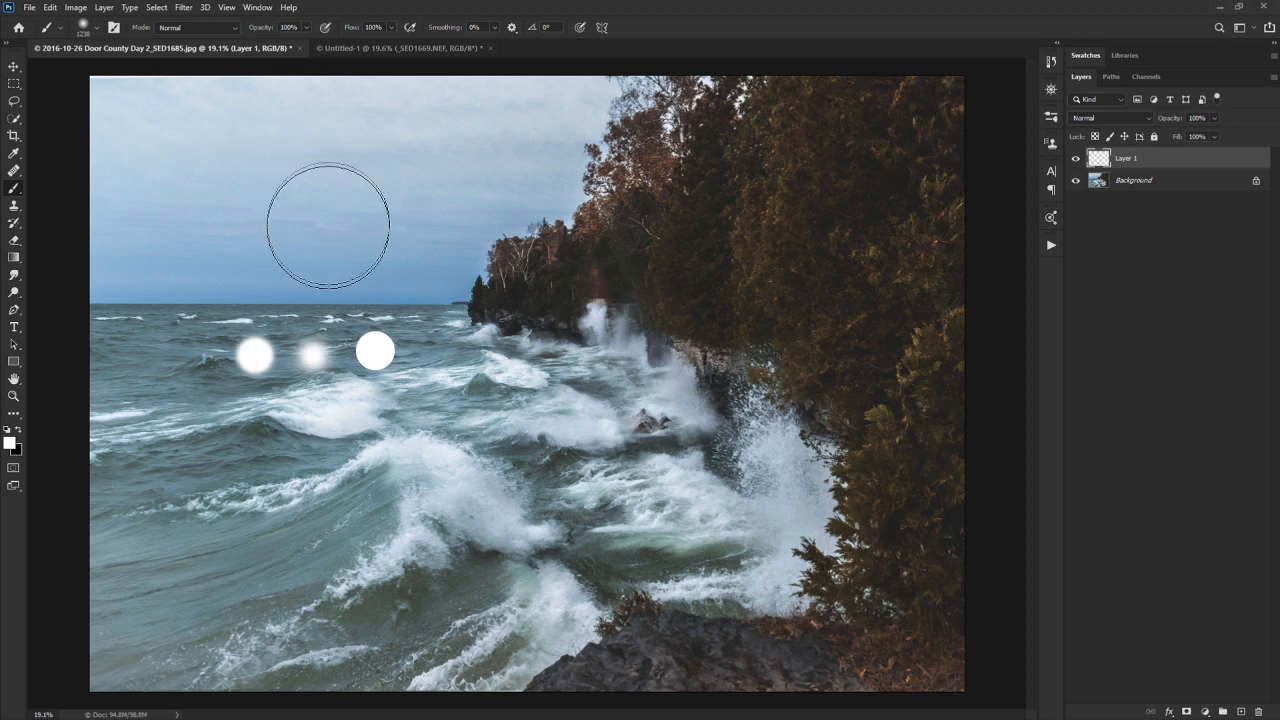
mouse_move(328, 215)
mouse_down()
mouse_move(295, 224)
mouse_move(305, 354)
mouse_move(327, 90)
mouse_up()
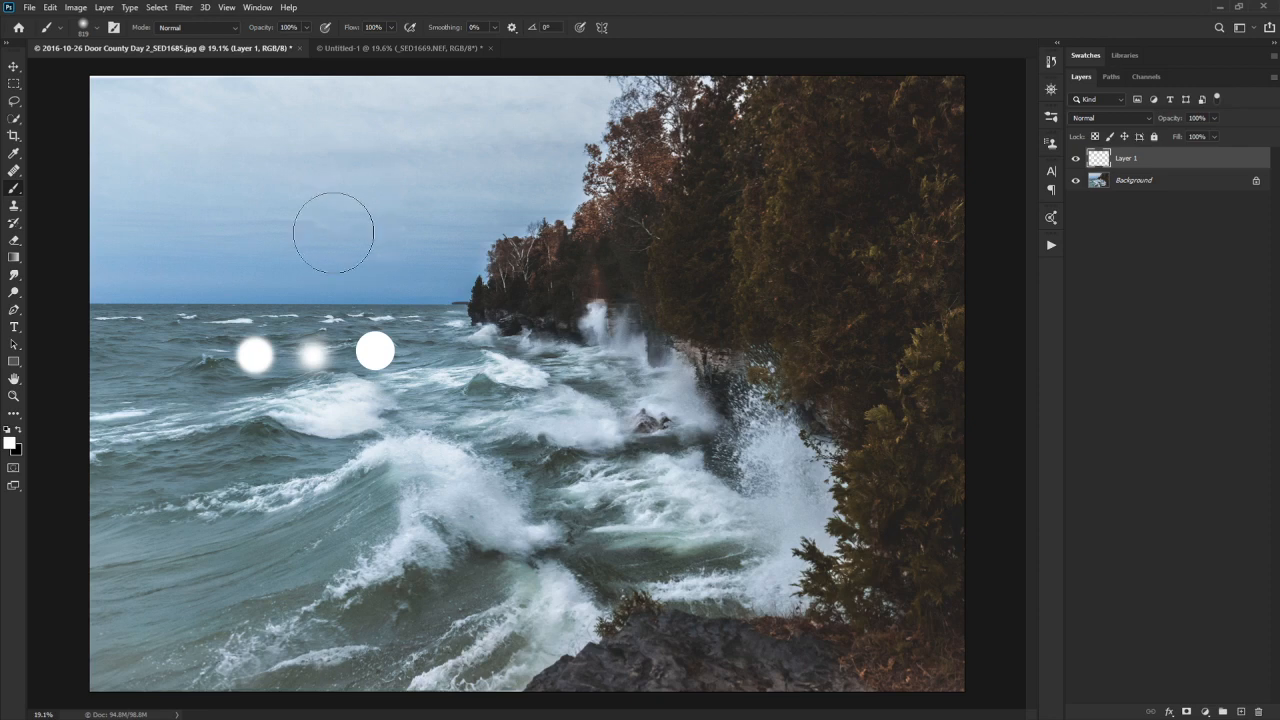
mouse_move(333, 232)
mouse_down()
mouse_move(319, 254)
mouse_move(327, 529)
mouse_move(310, 86)
mouse_move(308, 527)
mouse_move(321, 125)
mouse_up()
mouse_move(320, 234)
mouse_down()
mouse_move(352, 238)
mouse_move(340, 240)
mouse_up()
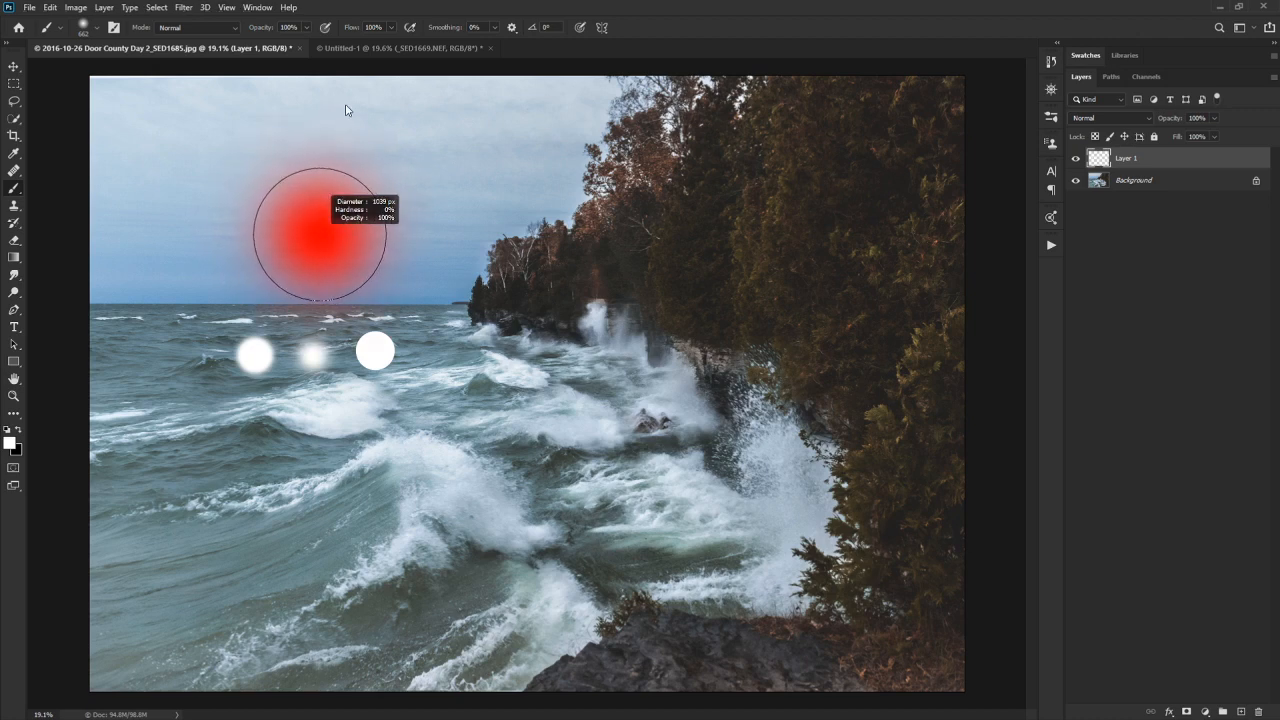
drag(346, 110, 349, 97)
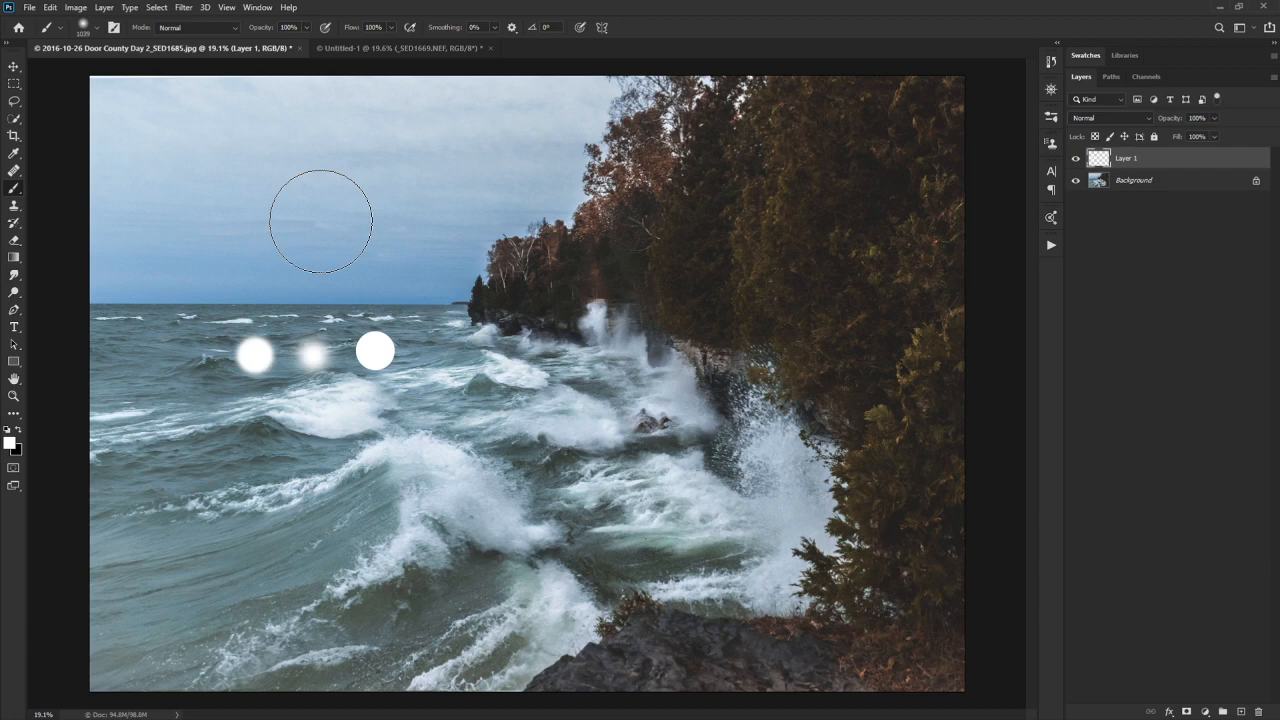
- Enlarge the soft brush interactively to about 1541 px and shrink it again over the sky
drag(320, 221, 350, 216)
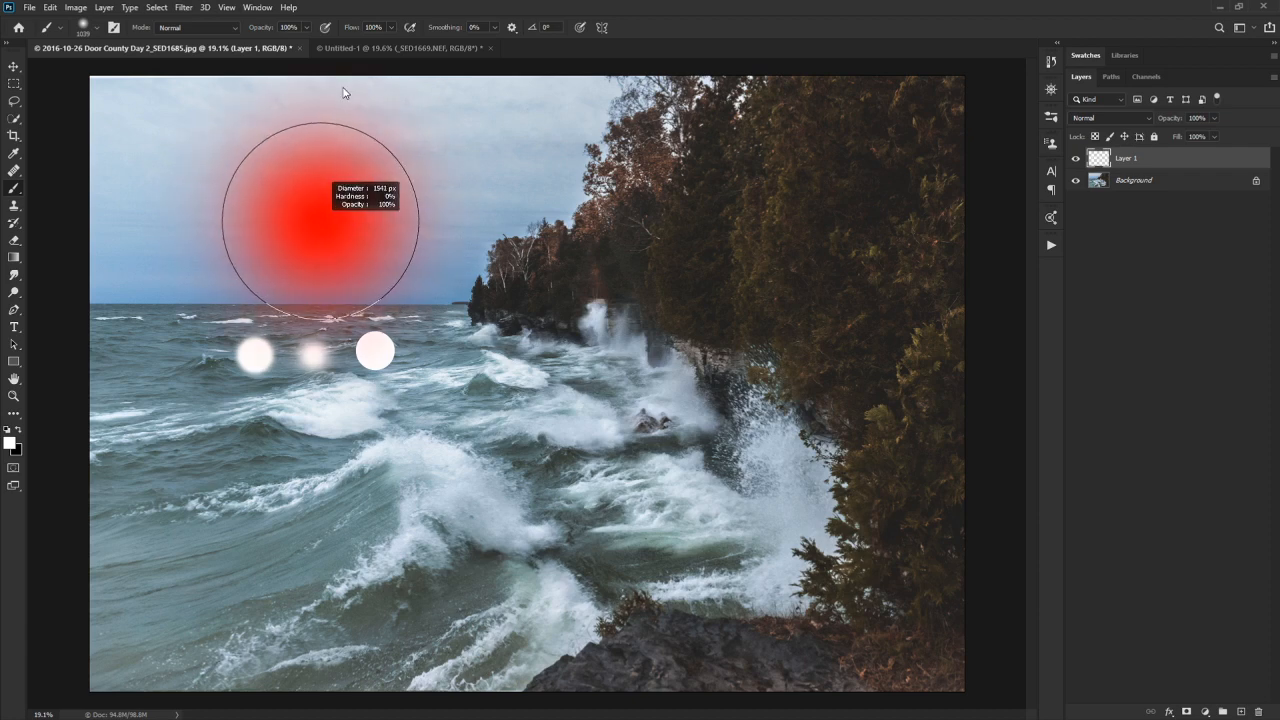
mouse_move(343, 93)
mouse_down()
mouse_move(317, 558)
mouse_move(318, 123)
mouse_move(306, 540)
mouse_move(316, 166)
mouse_move(217, 186)
mouse_move(273, 188)
mouse_move(237, 186)
mouse_move(284, 176)
mouse_up()
drag(396, 229, 396, 231)
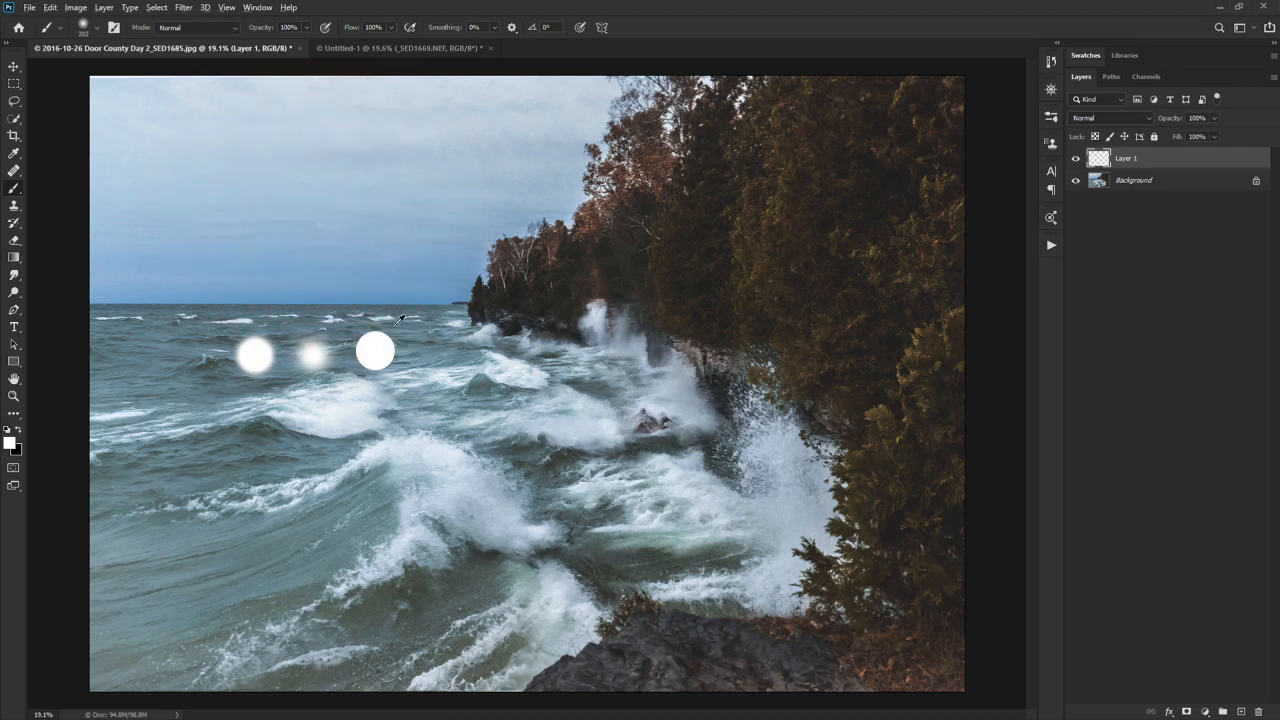
- Paint a large soft white area over the horizon, swap to black, and paint a black area beneath it on the waves
mouse_move(396, 325)
mouse_down()
mouse_move(266, 373)
mouse_move(333, 338)
mouse_move(302, 304)
mouse_move(378, 241)
mouse_move(424, 272)
mouse_move(509, 260)
mouse_move(489, 291)
mouse_move(399, 335)
mouse_move(258, 366)
mouse_move(326, 350)
mouse_move(326, 431)
mouse_move(397, 366)
mouse_move(339, 343)
mouse_up()
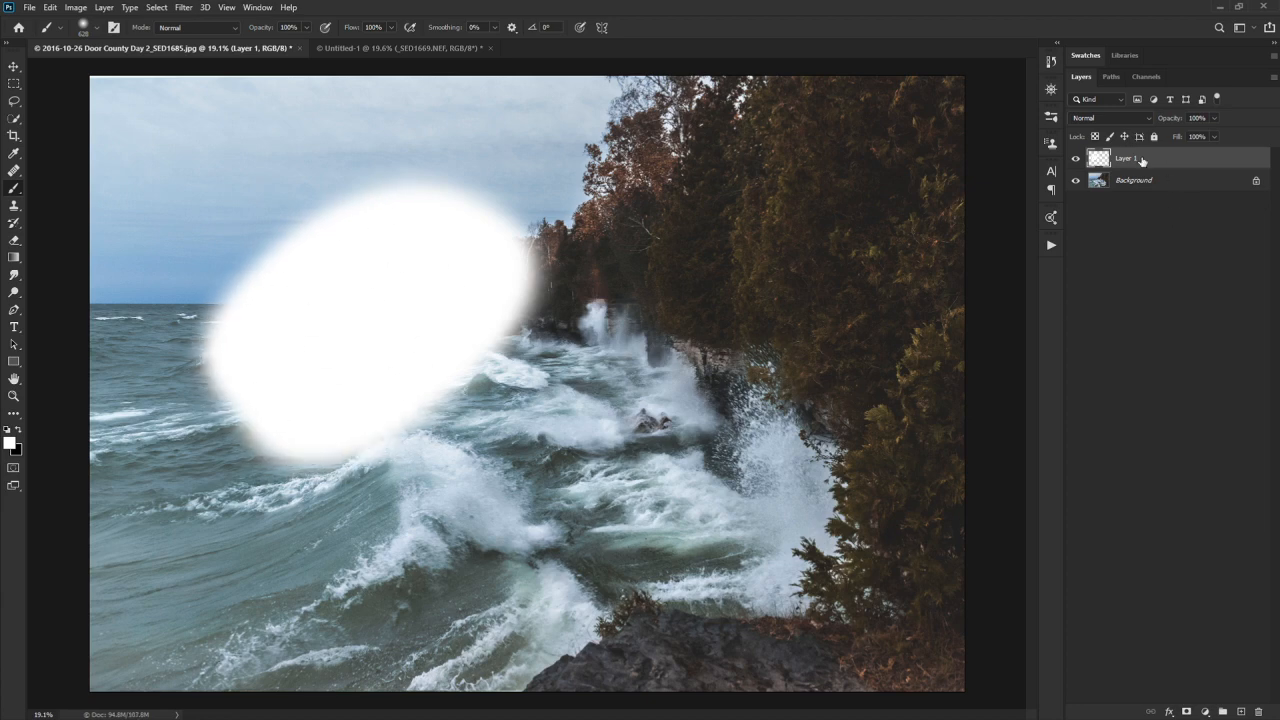
mouse_move(489, 277)
mouse_down()
mouse_move(389, 284)
mouse_move(397, 208)
mouse_move(365, 193)
mouse_move(363, 307)
mouse_up()
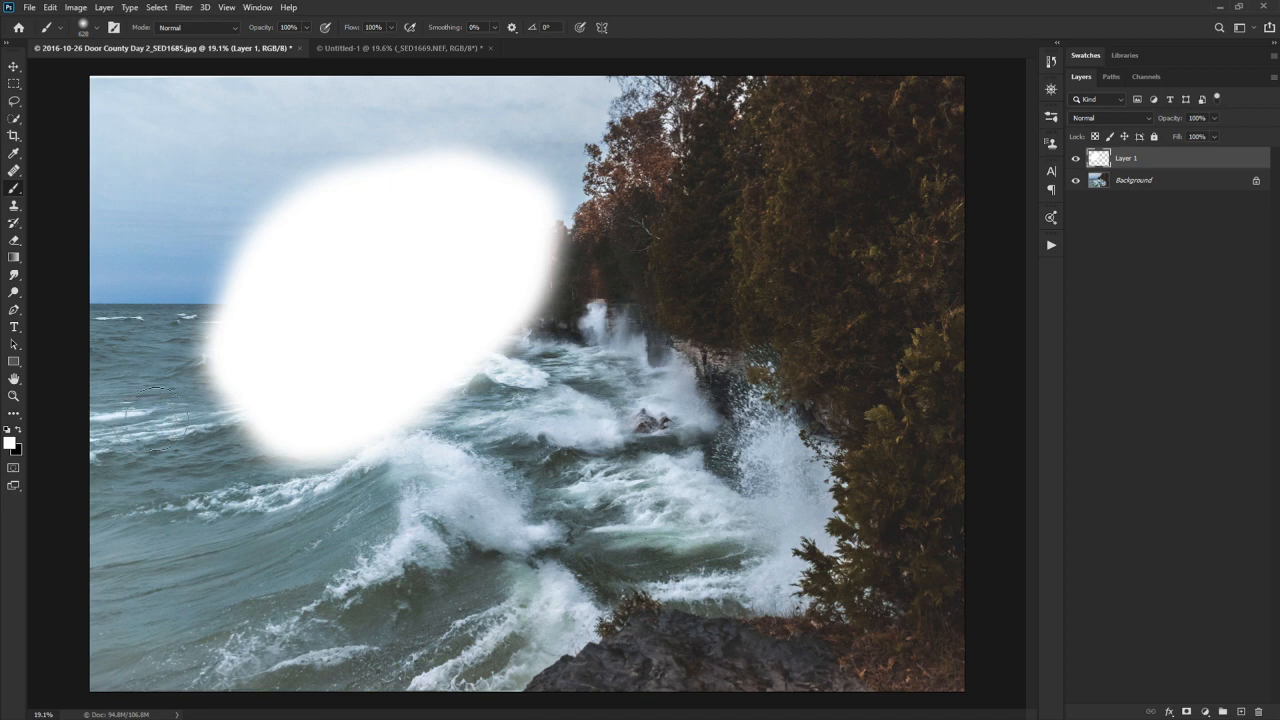
key(x)
mouse_move(277, 455)
mouse_down()
mouse_move(357, 463)
mouse_move(352, 516)
mouse_move(407, 515)
mouse_move(315, 534)
mouse_move(307, 519)
mouse_move(395, 508)
mouse_move(362, 493)
mouse_move(342, 443)
mouse_move(307, 497)
mouse_up()
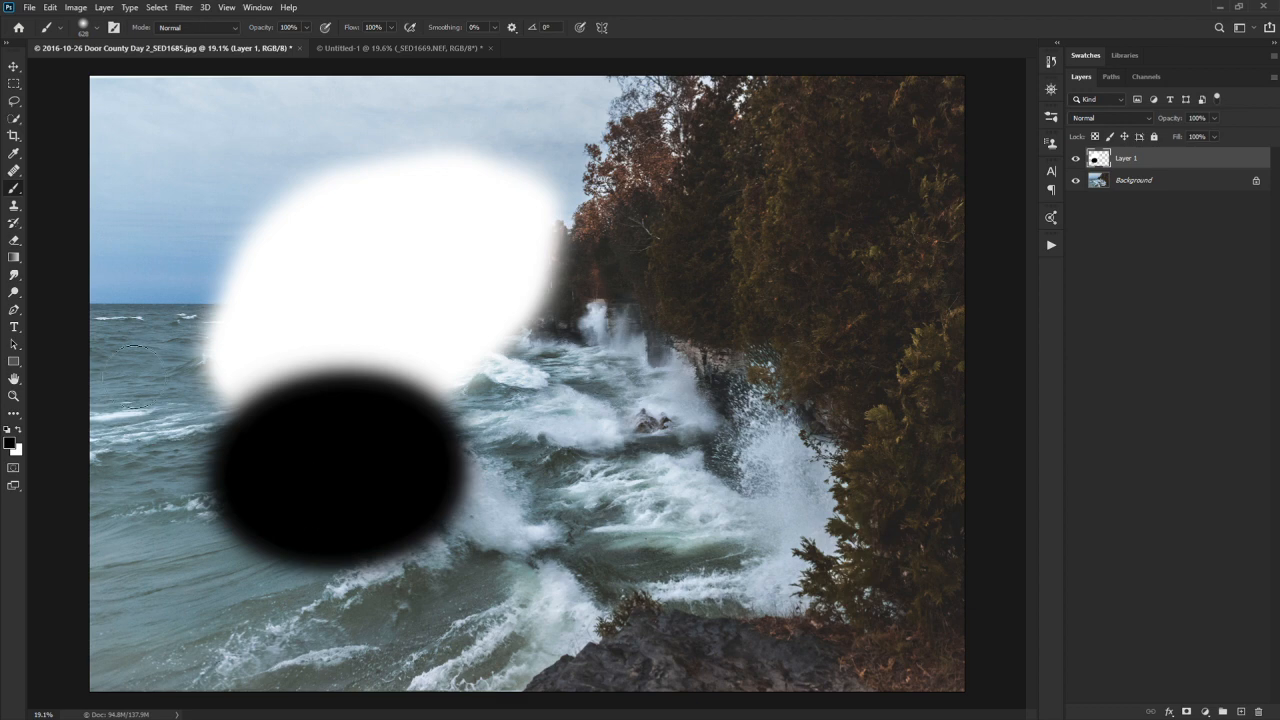
click(12, 446)
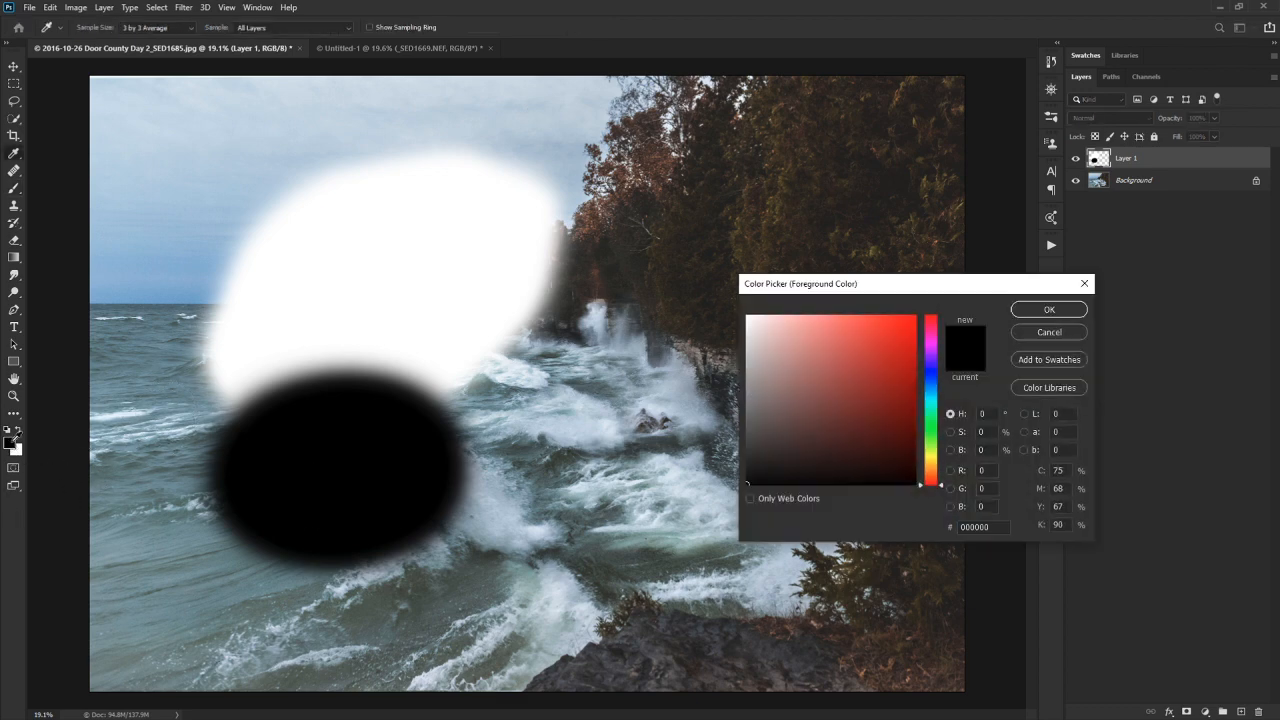
drag(840, 392, 854, 370)
click(930, 373)
drag(826, 412, 821, 344)
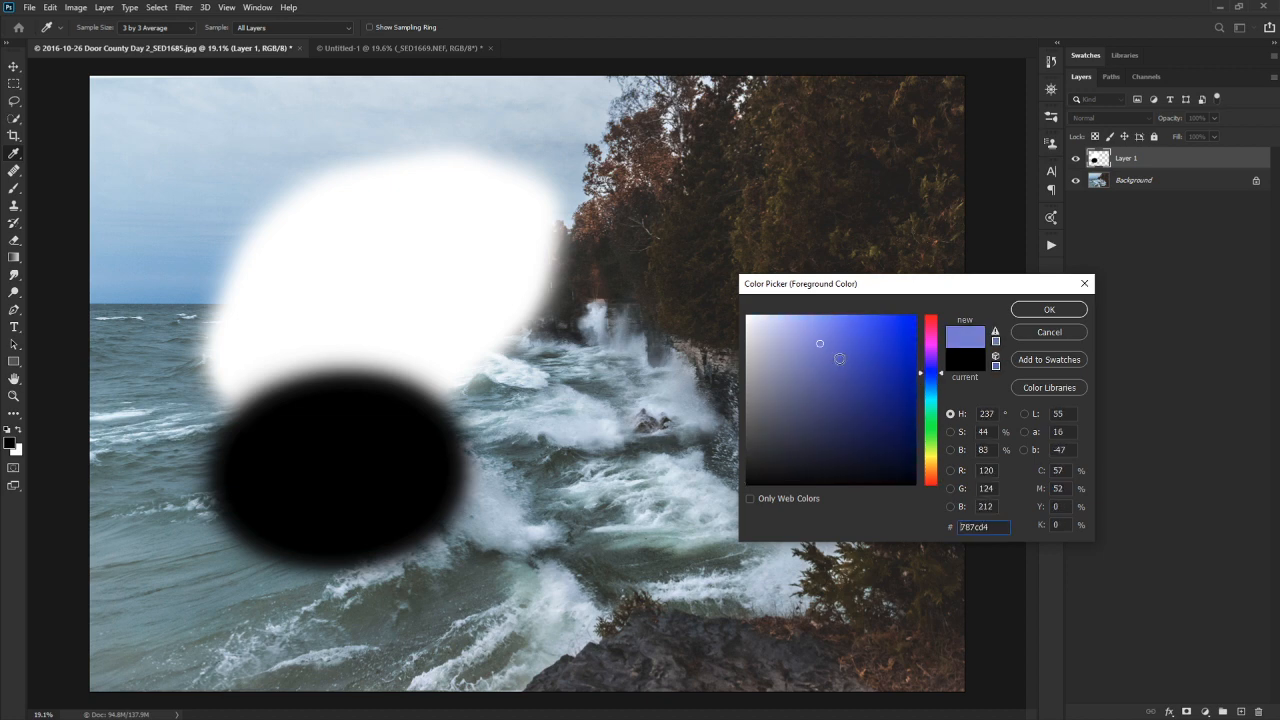
click(1066, 334)
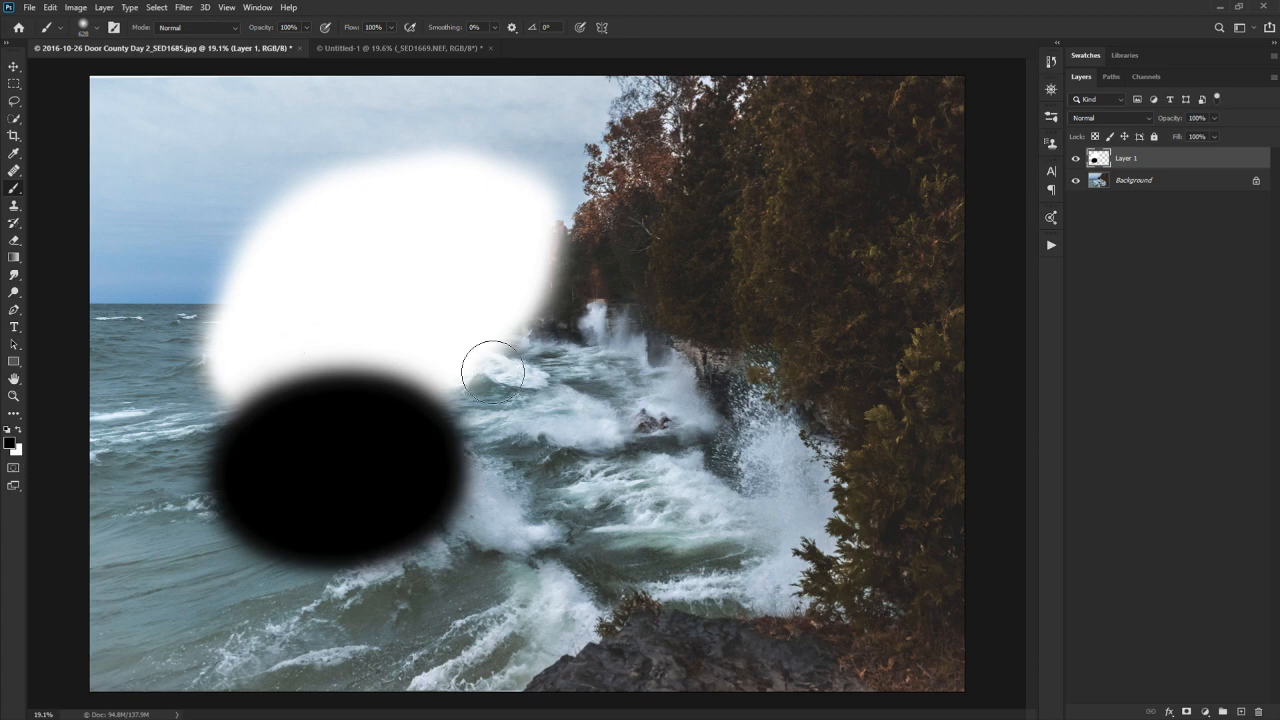
- Paint alternating black and white curved stripes from the water across to the trees, swapping foreground and background colors between strokes
key(x)
key(x)
mouse_move(484, 378)
mouse_down()
mouse_move(452, 384)
mouse_move(476, 440)
mouse_up()
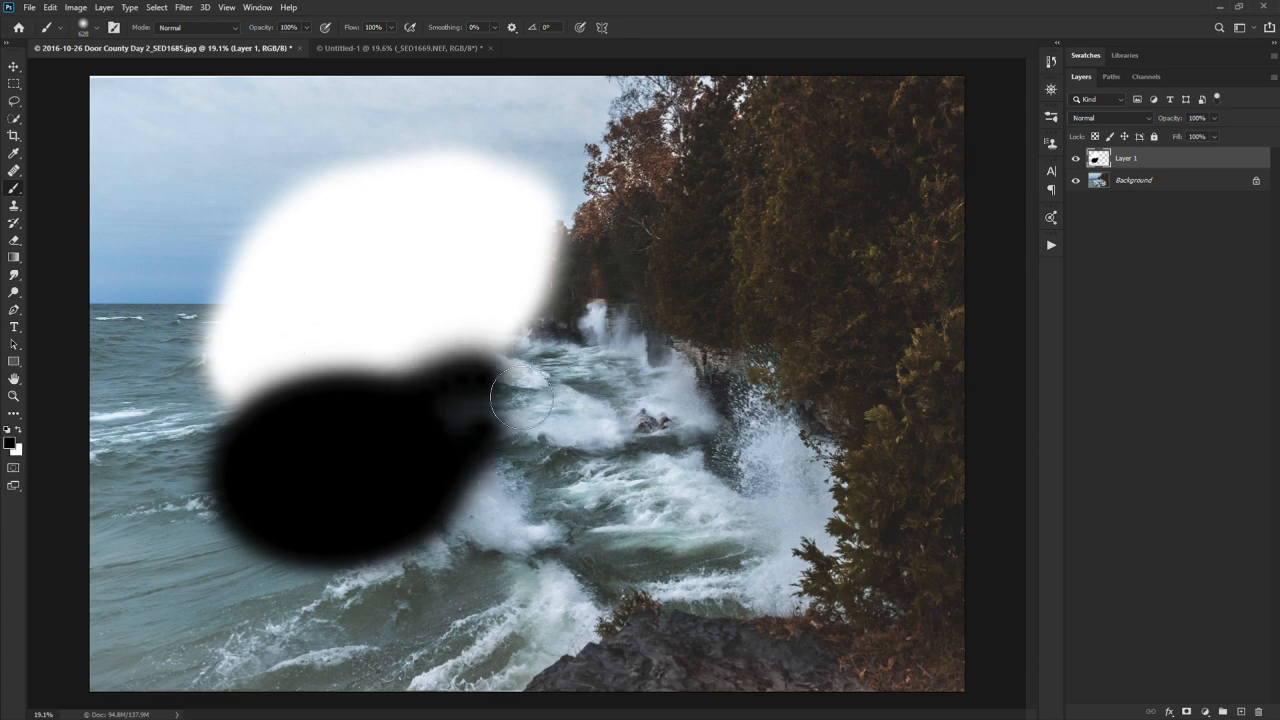
key(x)
drag(512, 330, 600, 425)
key(x)
drag(598, 280, 625, 410)
key(x)
mouse_move(667, 281)
mouse_down()
mouse_move(651, 400)
mouse_move(630, 425)
mouse_up()
key(x)
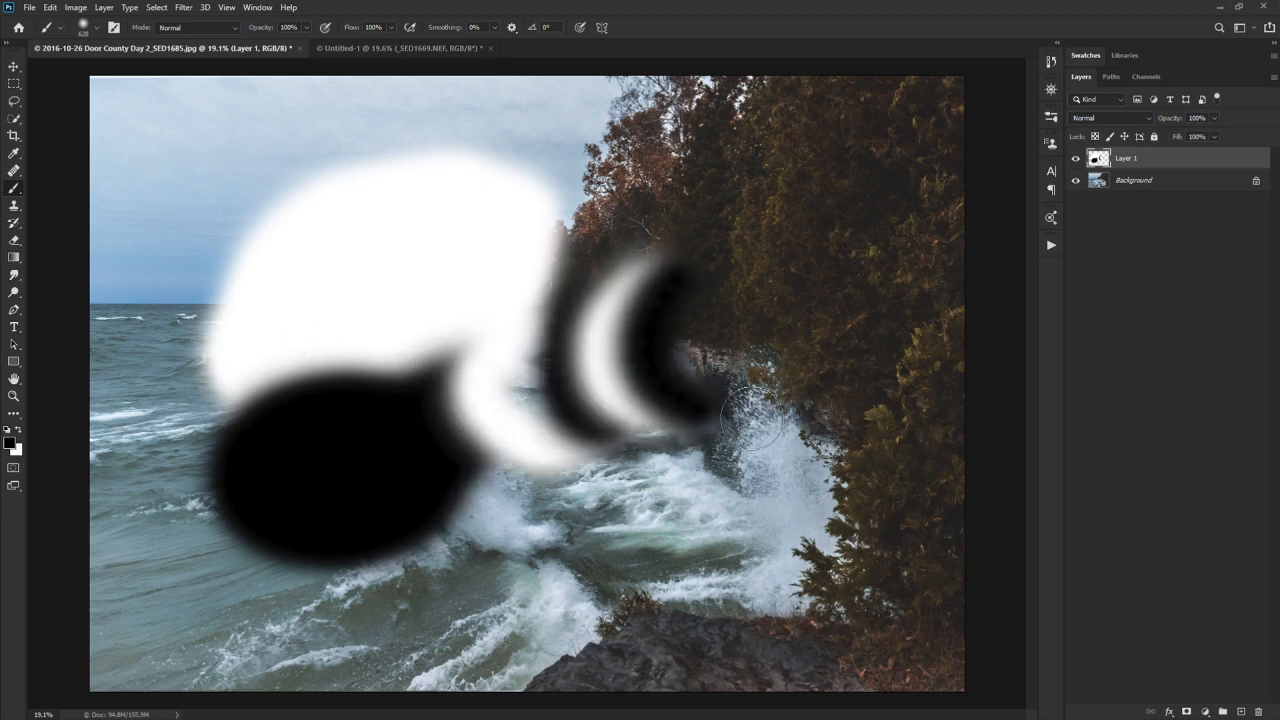
key(x)
drag(740, 265, 690, 425)
key(x)
drag(785, 265, 740, 430)
key(x)
drag(835, 305, 800, 445)
key(x)
drag(880, 320, 855, 470)
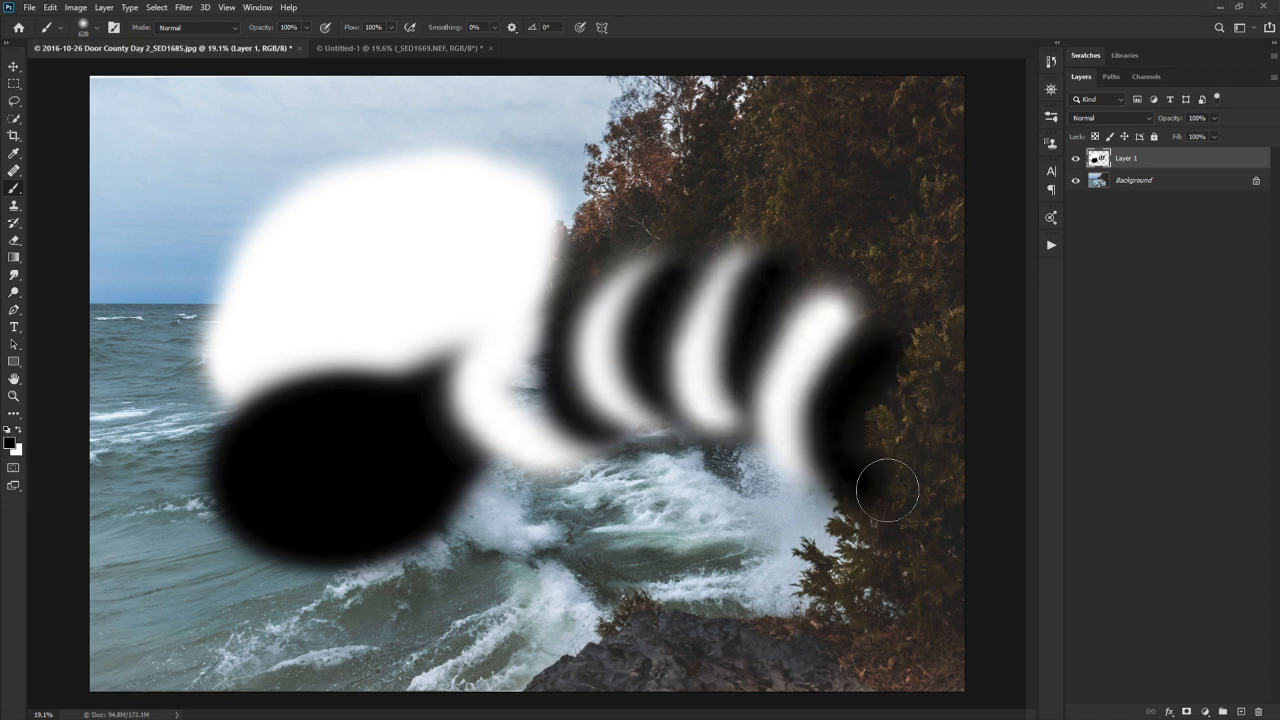
key(x)
drag(890, 410, 822, 545)
key(x)
drag(895, 480, 835, 580)
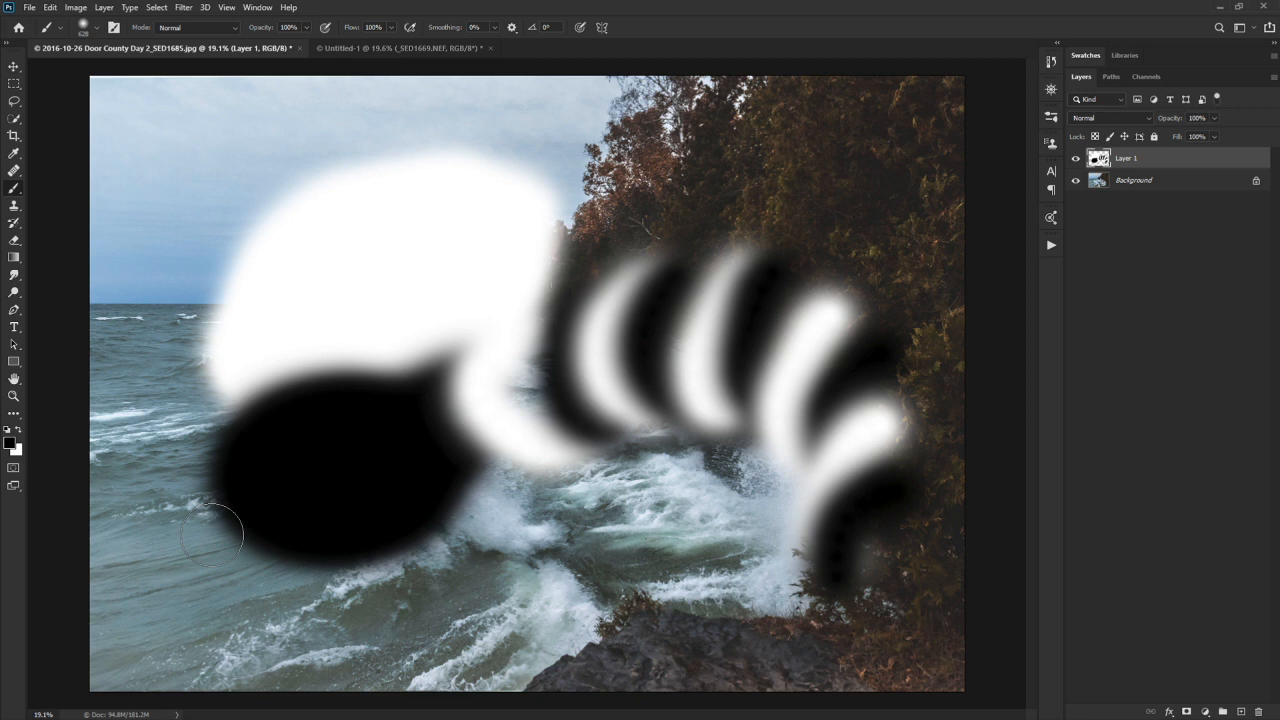
- Set the foreground color to a muted red and swap it with the white background color
click(9, 443)
drag(836, 409, 850, 374)
click(1050, 309)
key(x)
- Change the white foreground color to blue, hex 2b22e0
click(10, 447)
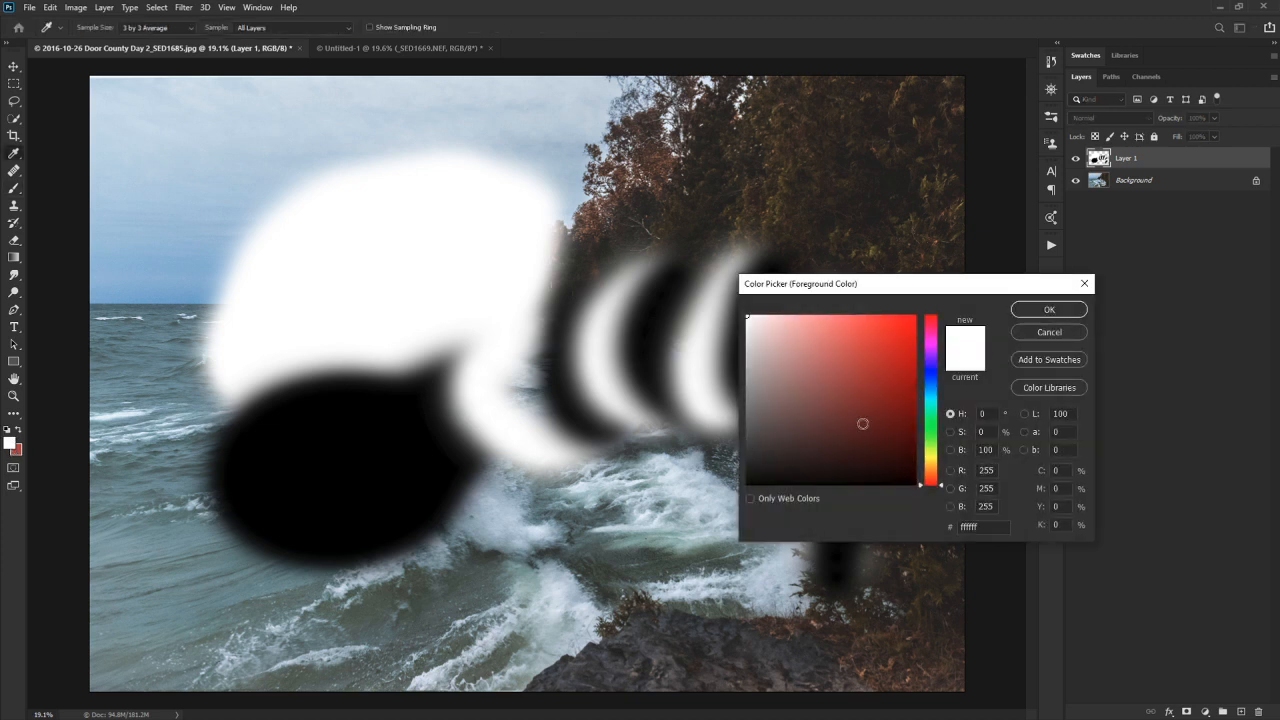
drag(936, 409, 930, 370)
click(889, 335)
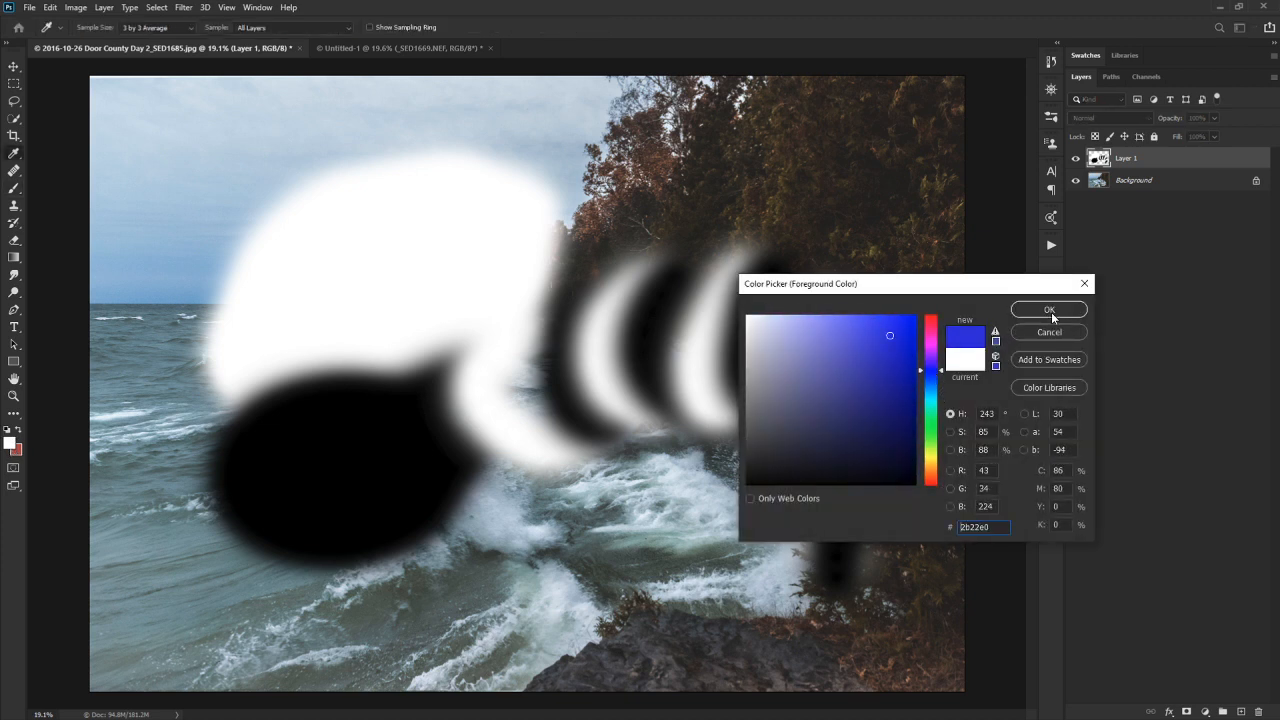
click(1050, 310)
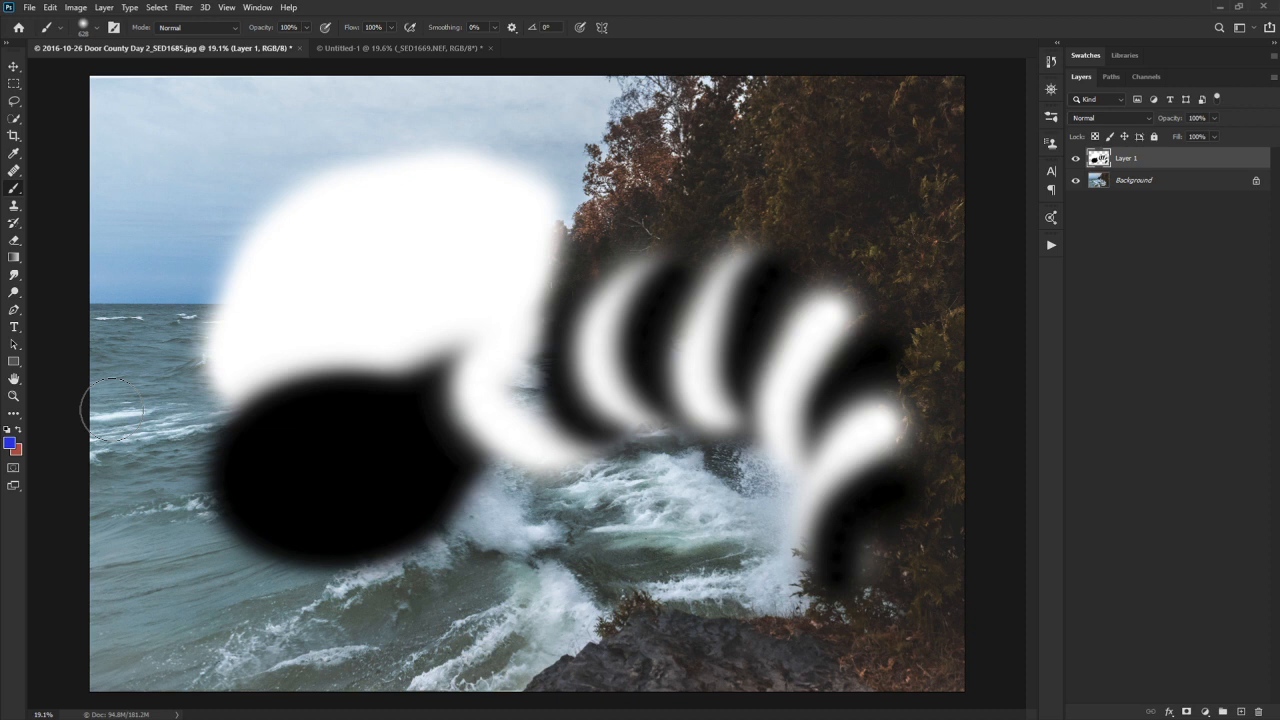
- Reset the colors to default black and white, and paint black strokes below and along the upper edge of the stripes
key(d)
mouse_move(529, 434)
mouse_down()
mouse_move(542, 528)
mouse_move(502, 532)
mouse_move(525, 509)
mouse_move(606, 494)
mouse_up()
mouse_move(570, 215)
mouse_down()
mouse_move(646, 219)
mouse_move(933, 332)
mouse_move(889, 362)
mouse_move(632, 304)
mouse_move(717, 279)
mouse_move(704, 245)
mouse_up()
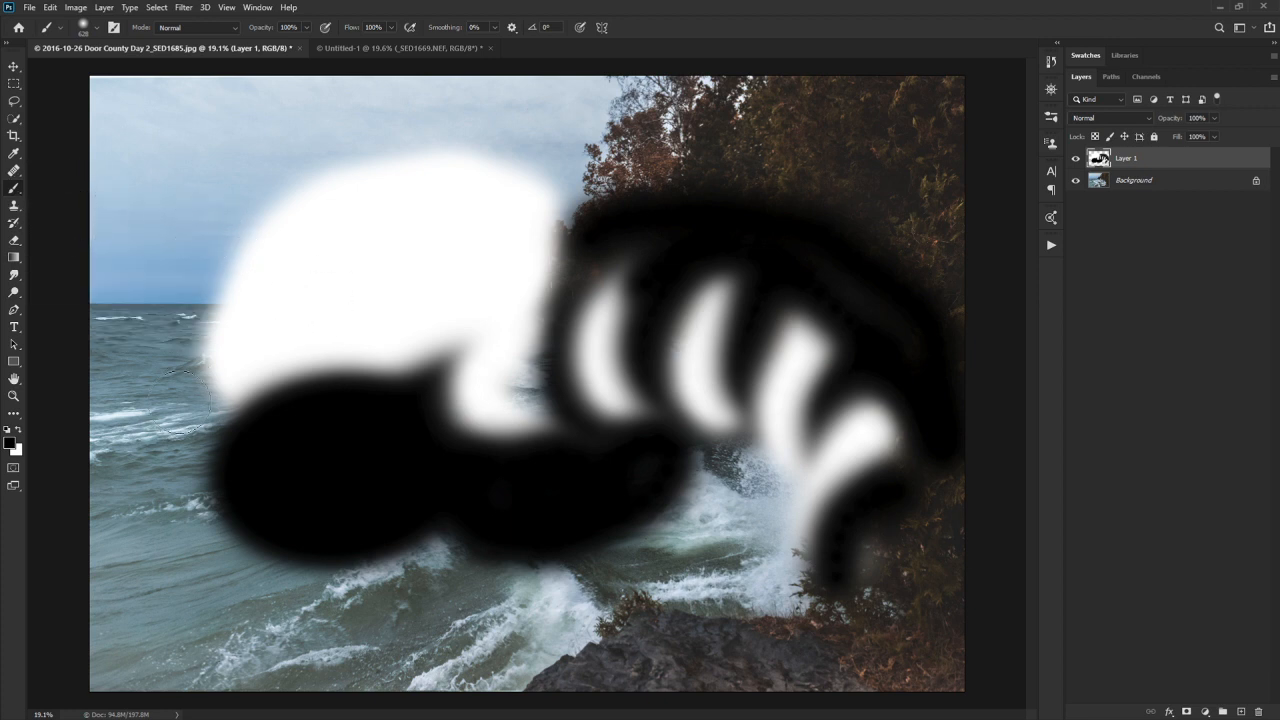
- Set a small, hard-edged brush and paint separate curved black strokes across the white area on Layer 1
mouse_move(270, 200)
mouse_down()
mouse_move(304, 210)
mouse_move(282, 212)
mouse_move(291, 220)
mouse_up()
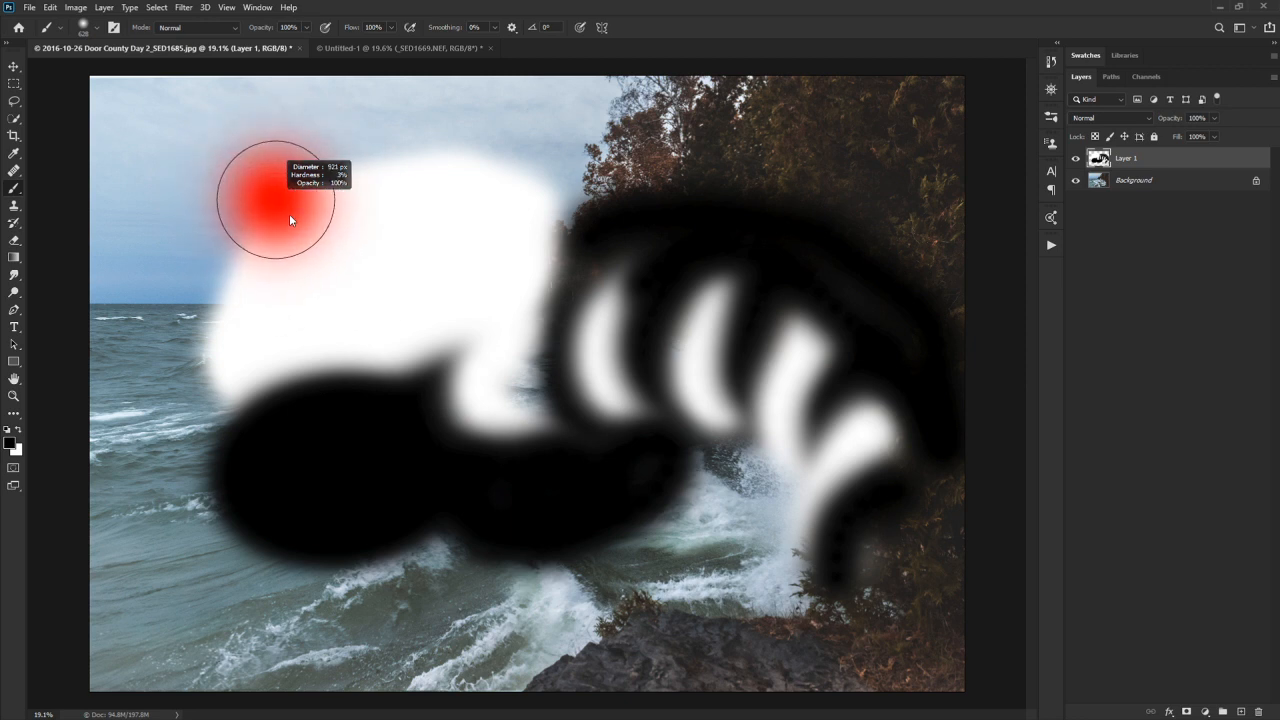
mouse_move(280, 121)
mouse_down()
mouse_move(284, 414)
mouse_move(322, 458)
mouse_up()
mouse_move(301, 242)
mouse_down()
mouse_move(234, 229)
mouse_move(314, 165)
mouse_move(432, 166)
mouse_move(340, 198)
mouse_move(258, 322)
mouse_up()
drag(447, 185, 345, 357)
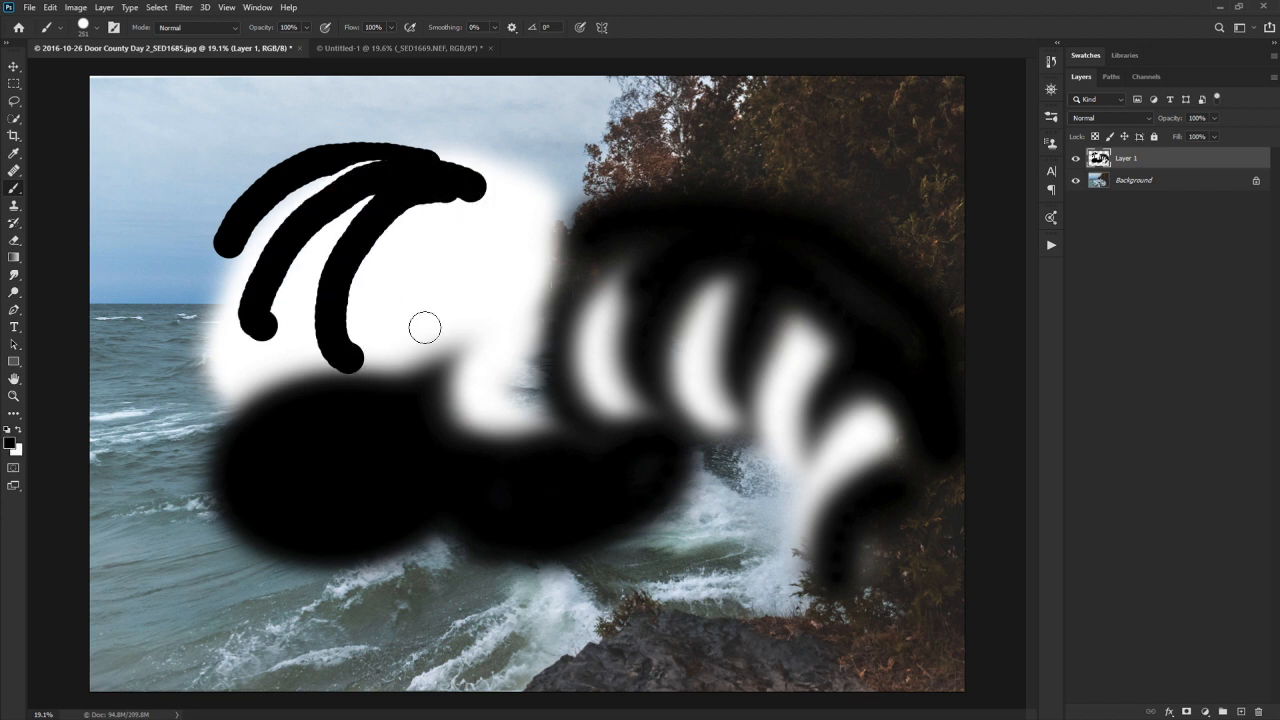
drag(451, 207, 383, 342)
drag(417, 381, 484, 372)
mouse_move(461, 216)
mouse_down()
mouse_move(443, 314)
mouse_move(550, 334)
mouse_up()
mouse_move(490, 220)
mouse_down()
mouse_move(497, 317)
mouse_move(636, 369)
mouse_up()
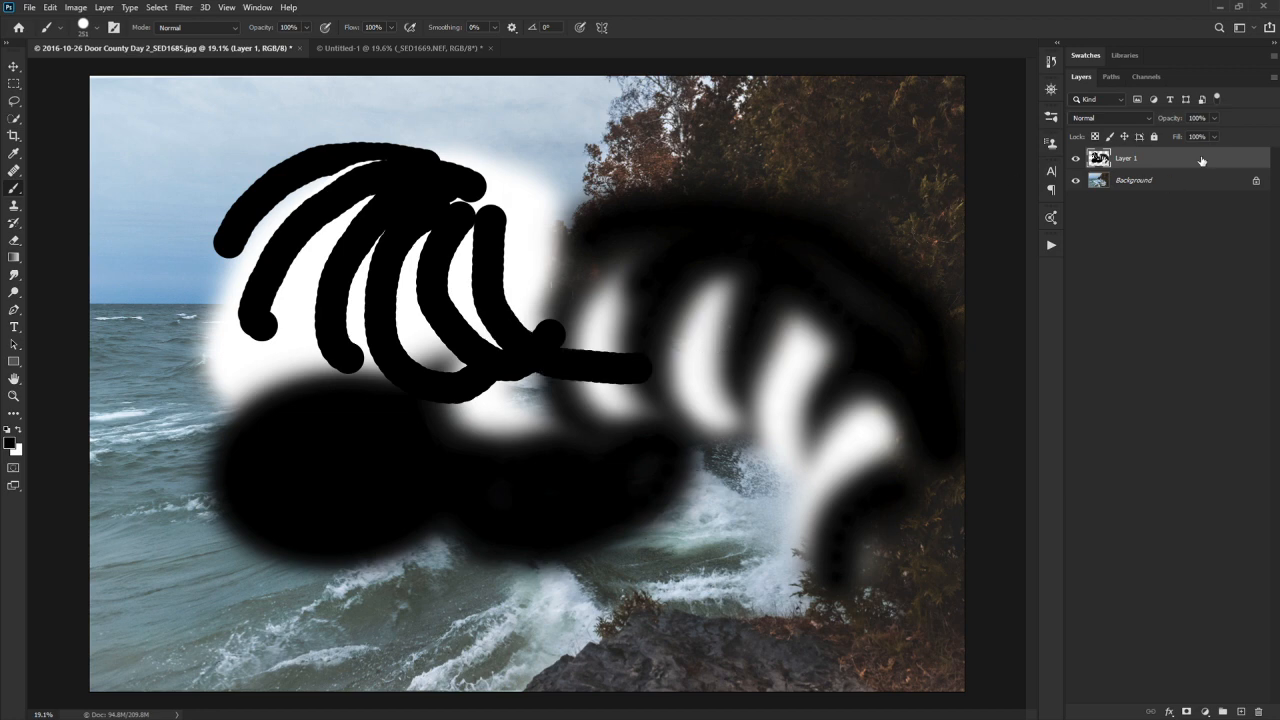
- Shift the painted Layer 1 back and forth over the photo with the Move tool
key(v)
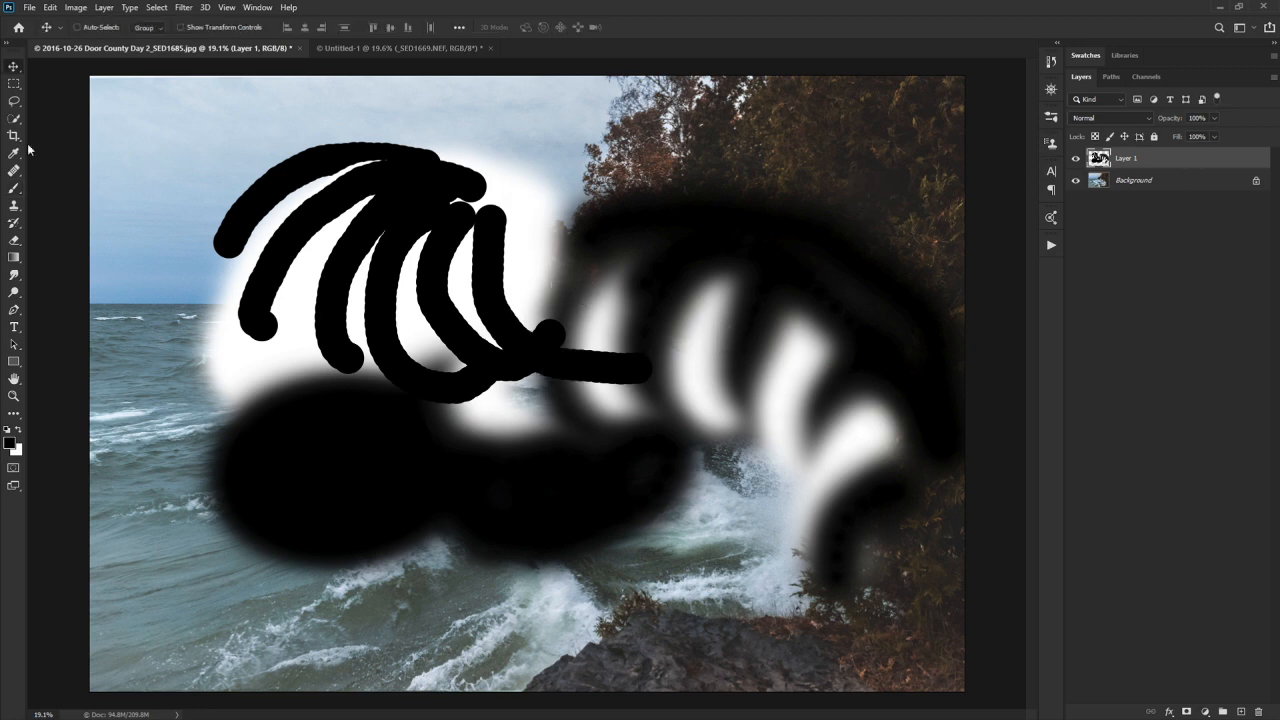
mouse_move(500, 226)
mouse_down()
mouse_move(361, 287)
mouse_move(453, 343)
mouse_move(666, 265)
mouse_move(655, 390)
mouse_move(760, 400)
mouse_move(616, 404)
mouse_move(667, 467)
mouse_move(734, 438)
mouse_move(705, 472)
mouse_move(627, 400)
mouse_move(663, 357)
mouse_move(686, 400)
mouse_move(556, 387)
mouse_move(685, 298)
mouse_move(705, 452)
mouse_move(488, 448)
mouse_move(545, 392)
mouse_move(388, 443)
mouse_move(380, 417)
mouse_move(220, 390)
mouse_move(690, 384)
mouse_up()
mouse_move(492, 432)
mouse_down()
mouse_move(643, 323)
mouse_move(714, 429)
mouse_move(657, 443)
mouse_move(434, 387)
mouse_up()
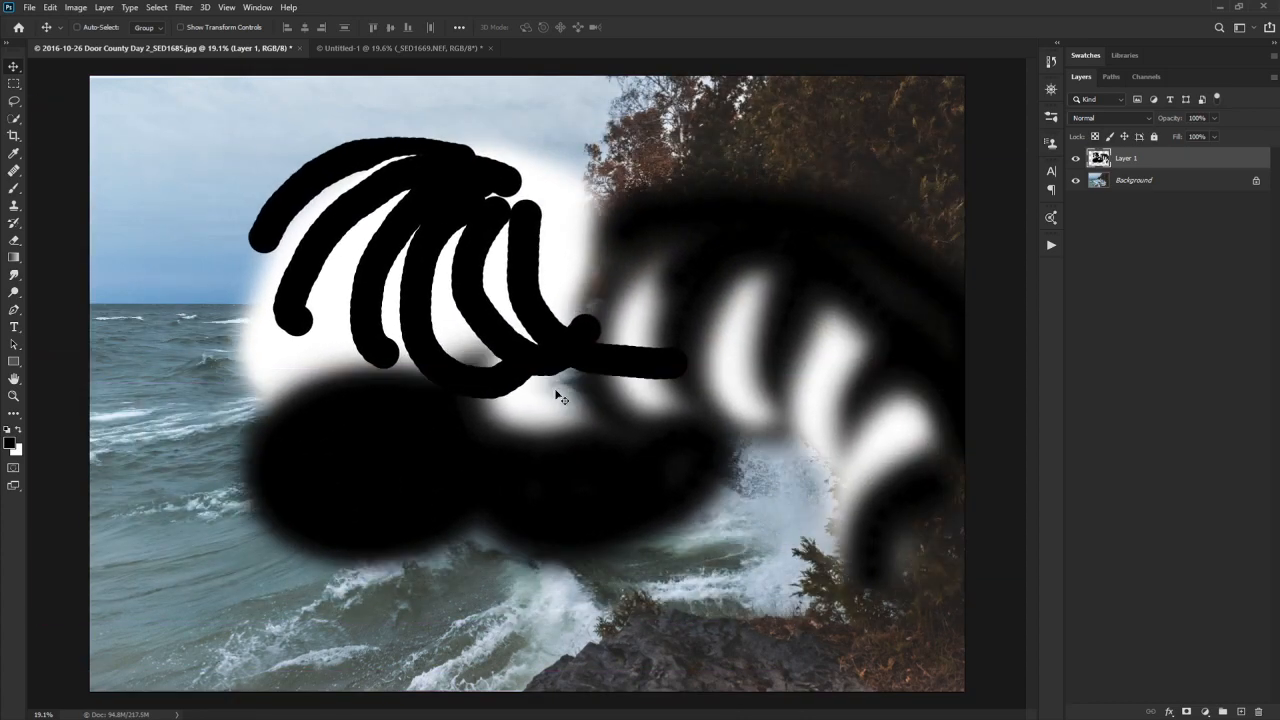
drag(558, 392, 486, 382)
drag(642, 403, 674, 419)
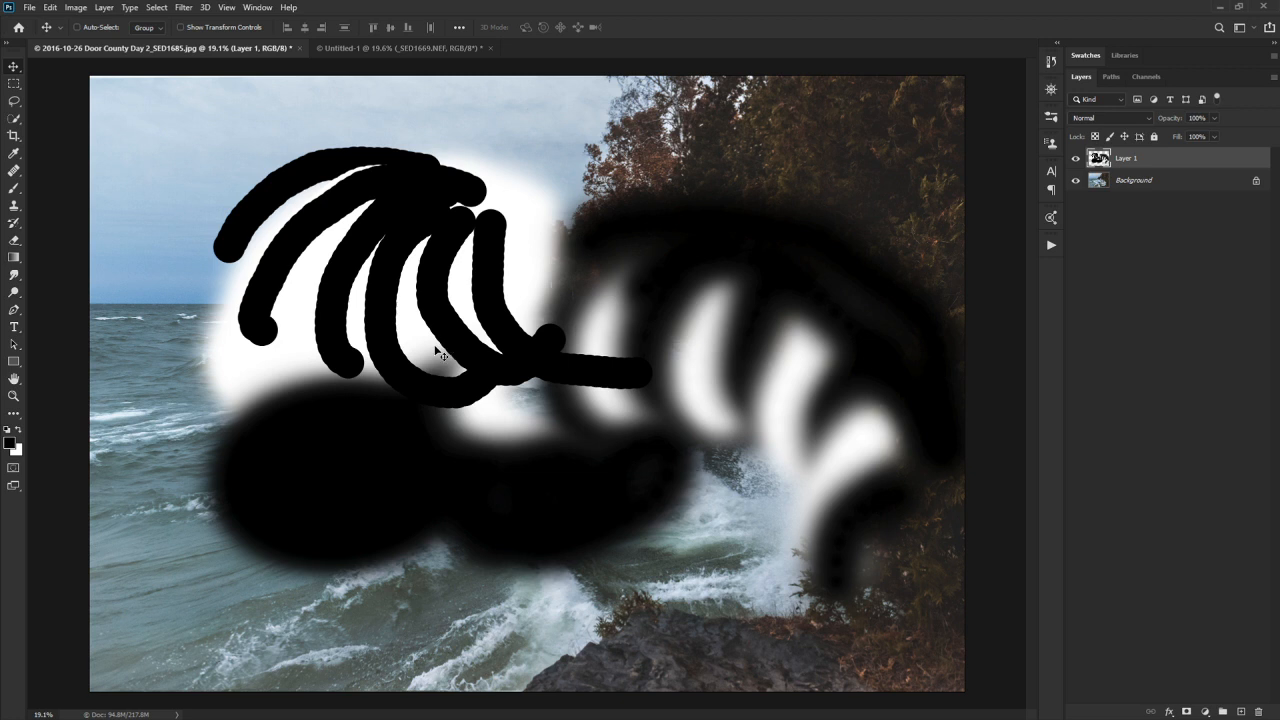
- Erase a broad area through the middle of the painted layer with a soft eraser and move the layer's remaining paint
key(e)
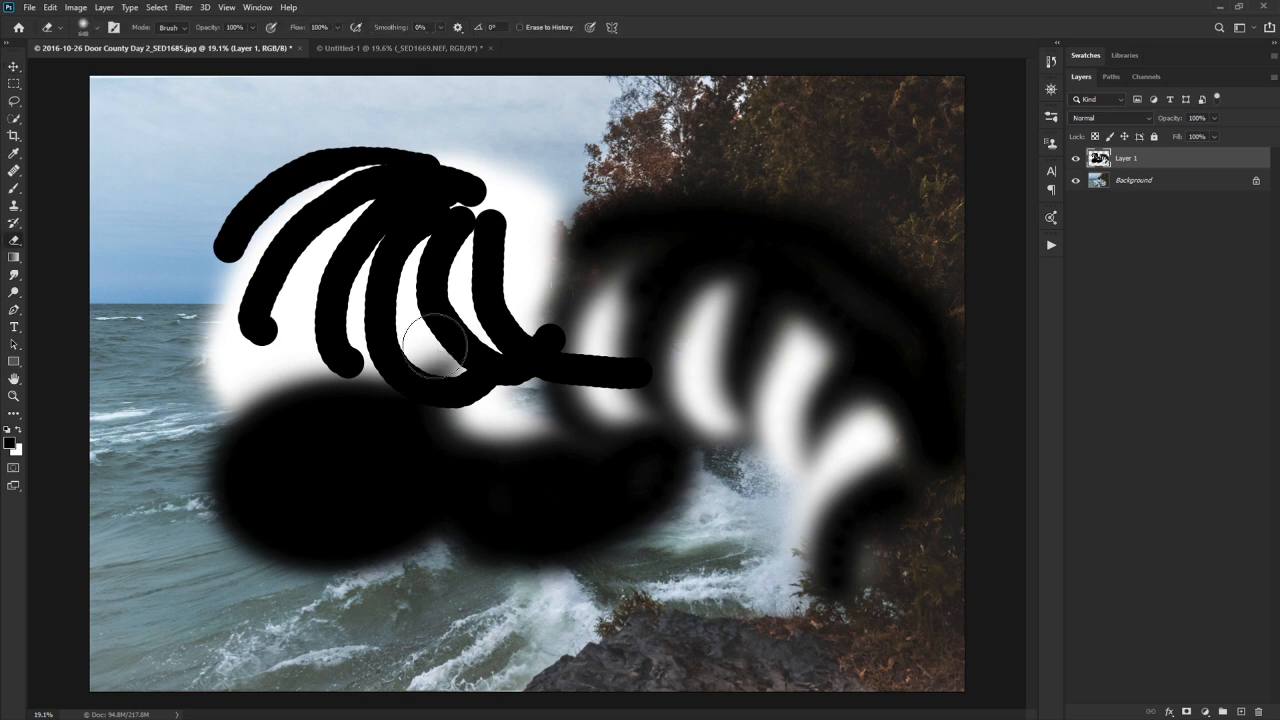
mouse_move(536, 314)
mouse_down()
mouse_move(521, 308)
mouse_move(537, 316)
mouse_move(538, 183)
mouse_move(553, 526)
mouse_move(557, 177)
mouse_move(528, 180)
mouse_move(482, 279)
mouse_move(545, 598)
mouse_move(491, 409)
mouse_move(529, 177)
mouse_move(571, 598)
mouse_move(510, 178)
mouse_move(606, 602)
mouse_move(566, 265)
mouse_move(587, 497)
mouse_move(567, 291)
mouse_move(660, 590)
mouse_move(598, 205)
mouse_move(636, 565)
mouse_move(662, 150)
mouse_move(665, 160)
mouse_up()
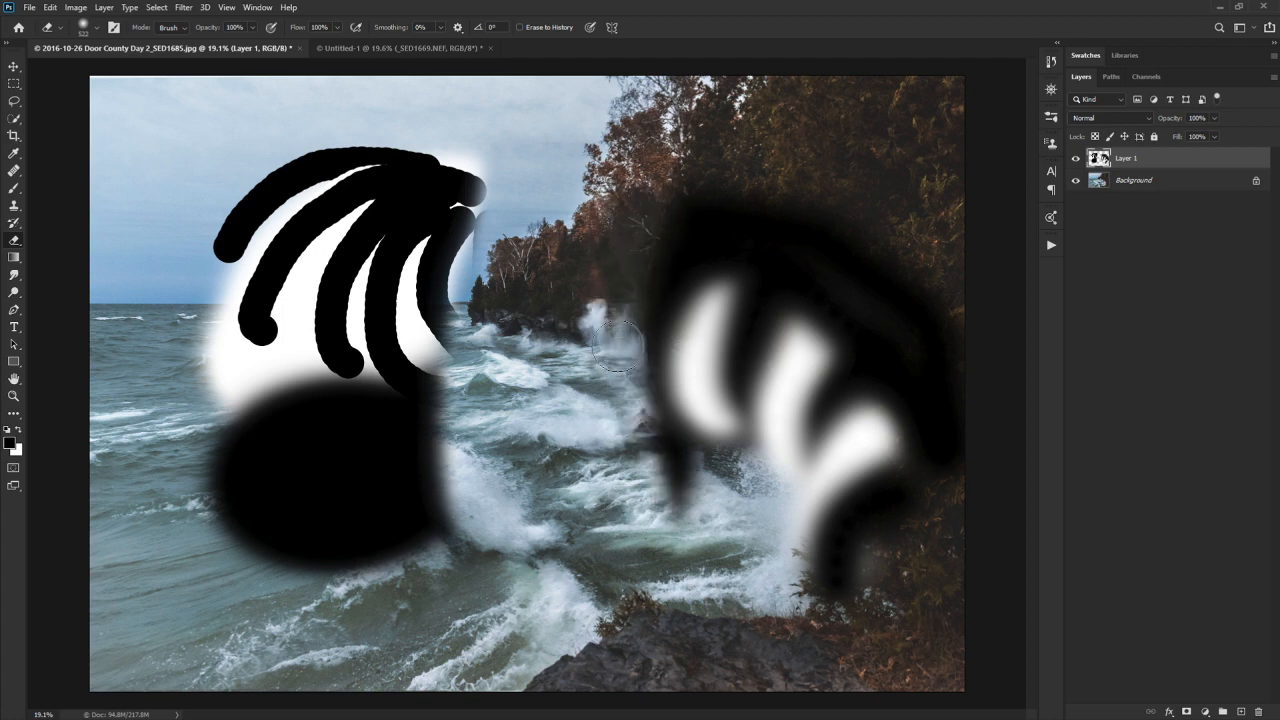
key(v)
mouse_move(718, 333)
mouse_down()
mouse_move(618, 338)
mouse_move(700, 340)
mouse_move(670, 271)
mouse_move(435, 318)
mouse_move(812, 362)
mouse_move(857, 310)
mouse_move(657, 323)
mouse_move(697, 370)
mouse_up()
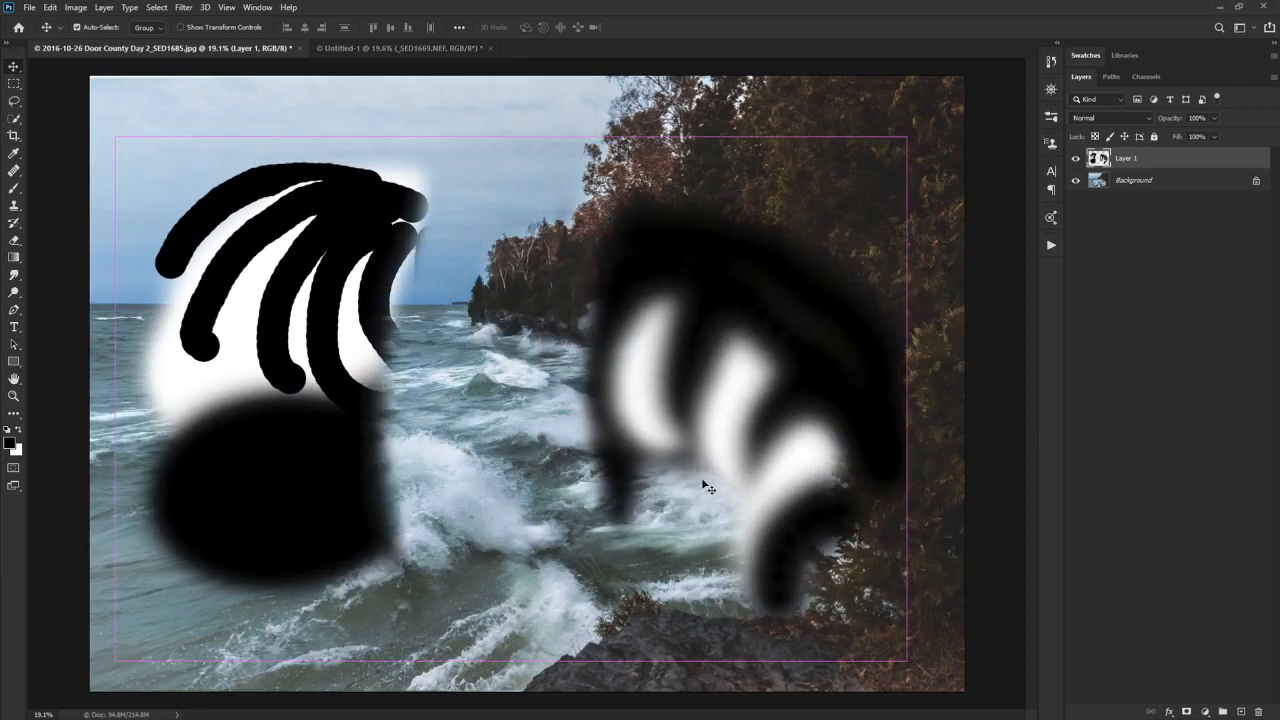
- Undo the layer moves and the erasing back to the brush strokes, and move the painted layer slightly down
key(ctrl+z)
key(ctrl+z)
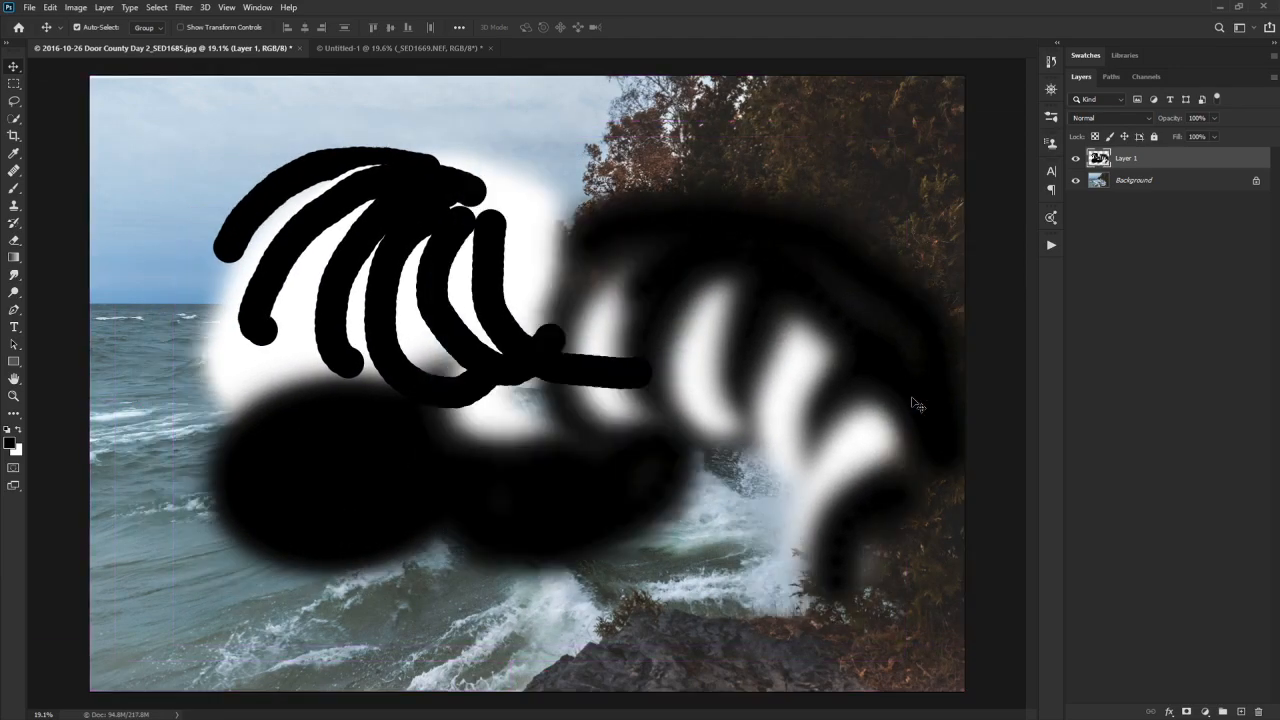
key(ctrl+z)
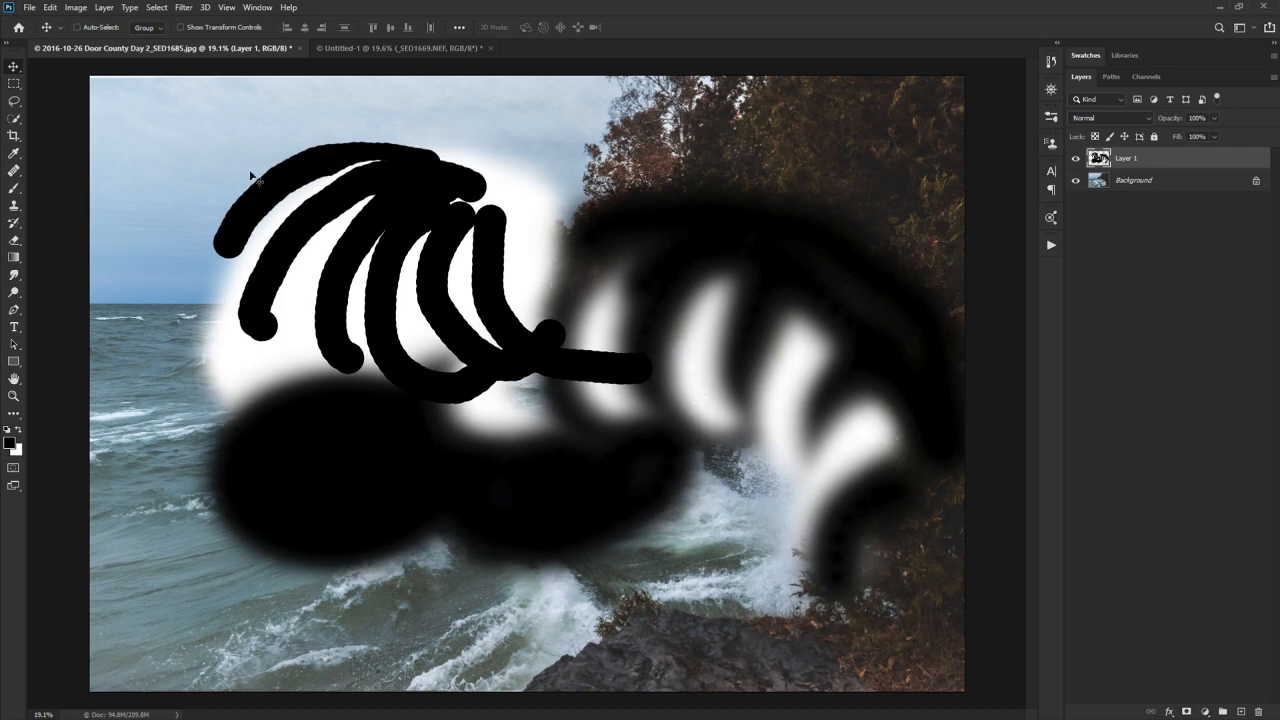
click(50, 7)
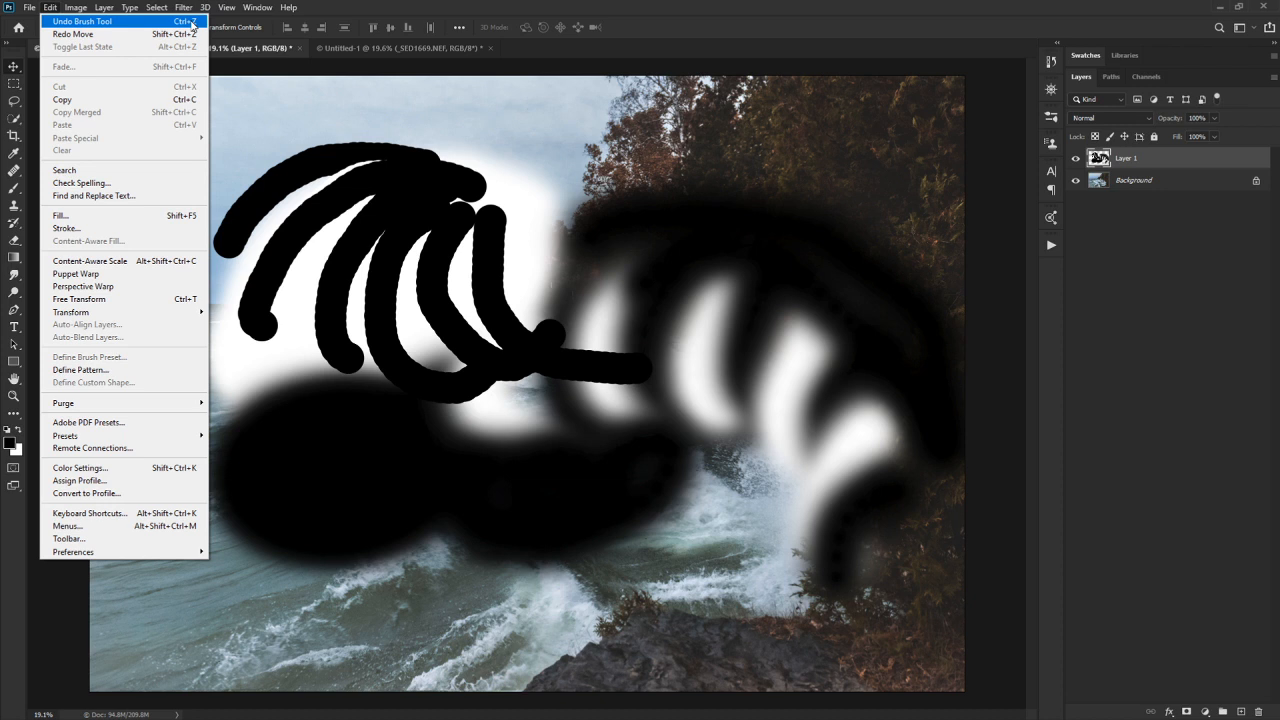
click(708, 11)
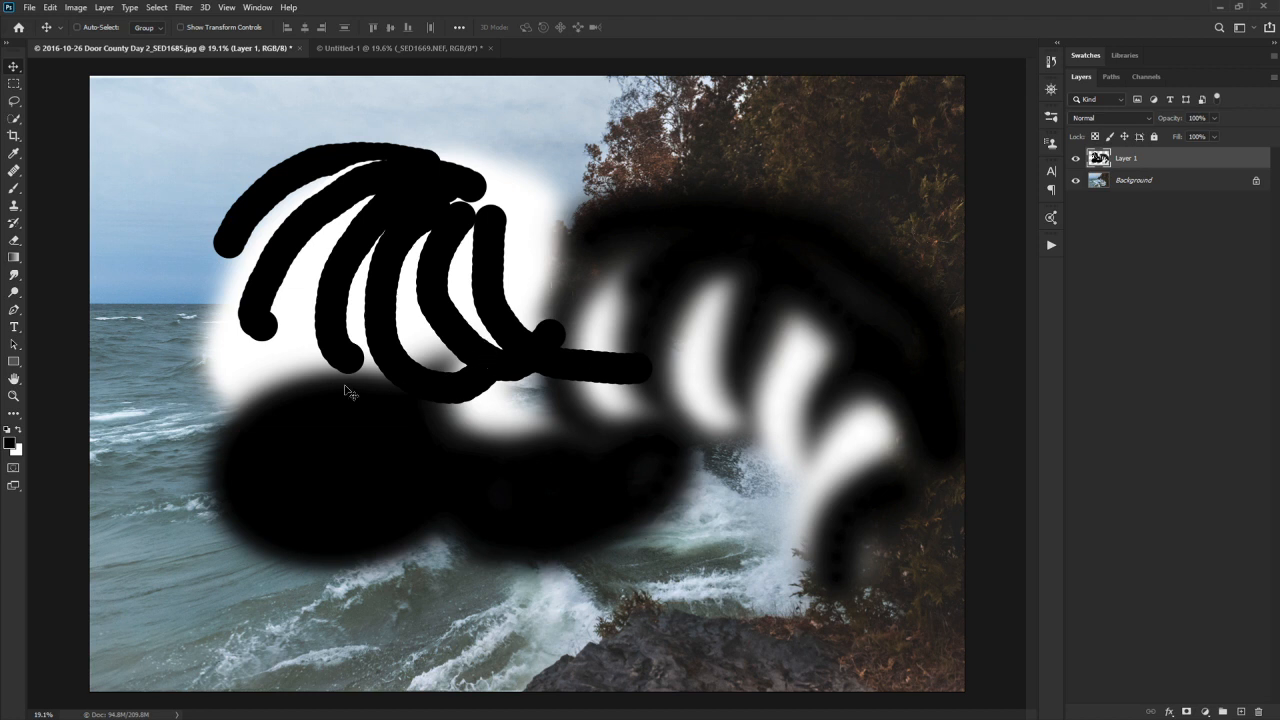
mouse_move(565, 340)
mouse_down()
mouse_move(538, 352)
mouse_move(552, 357)
mouse_up()
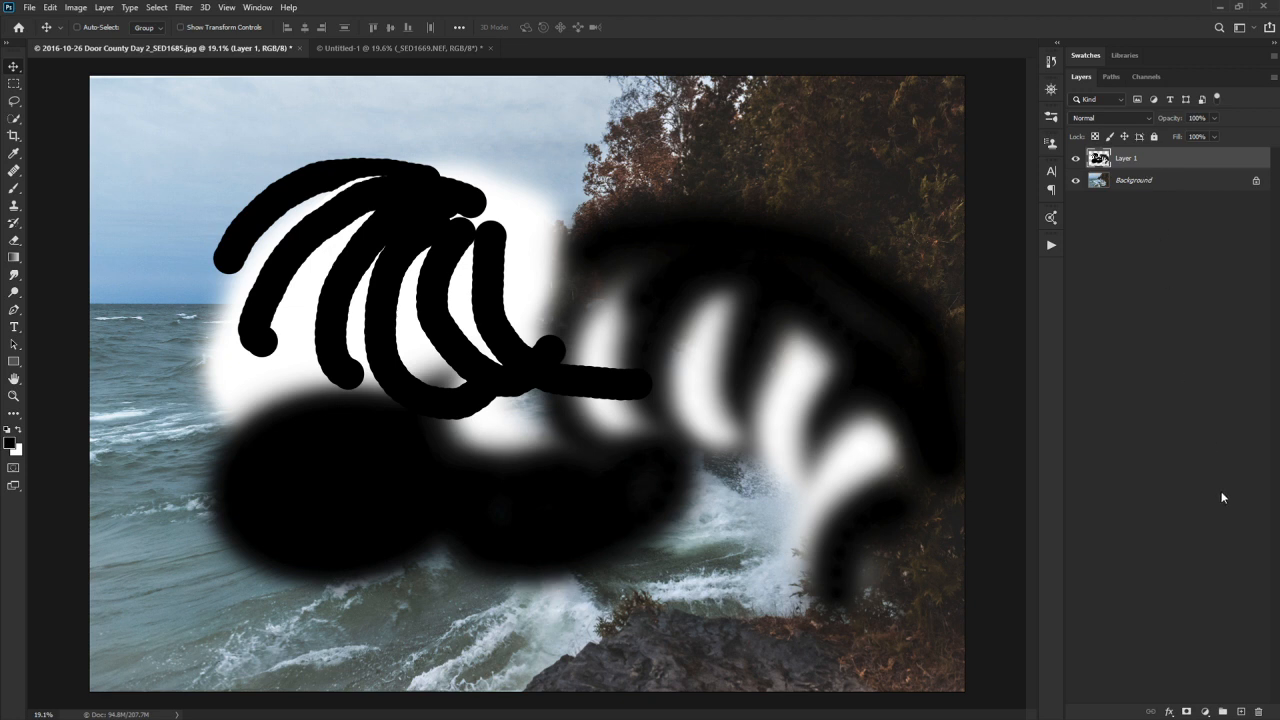
- Add both a layer mask and a vector mask to Layer 1 and open the vector mask's properties
click(1187, 711)
click(1187, 711)
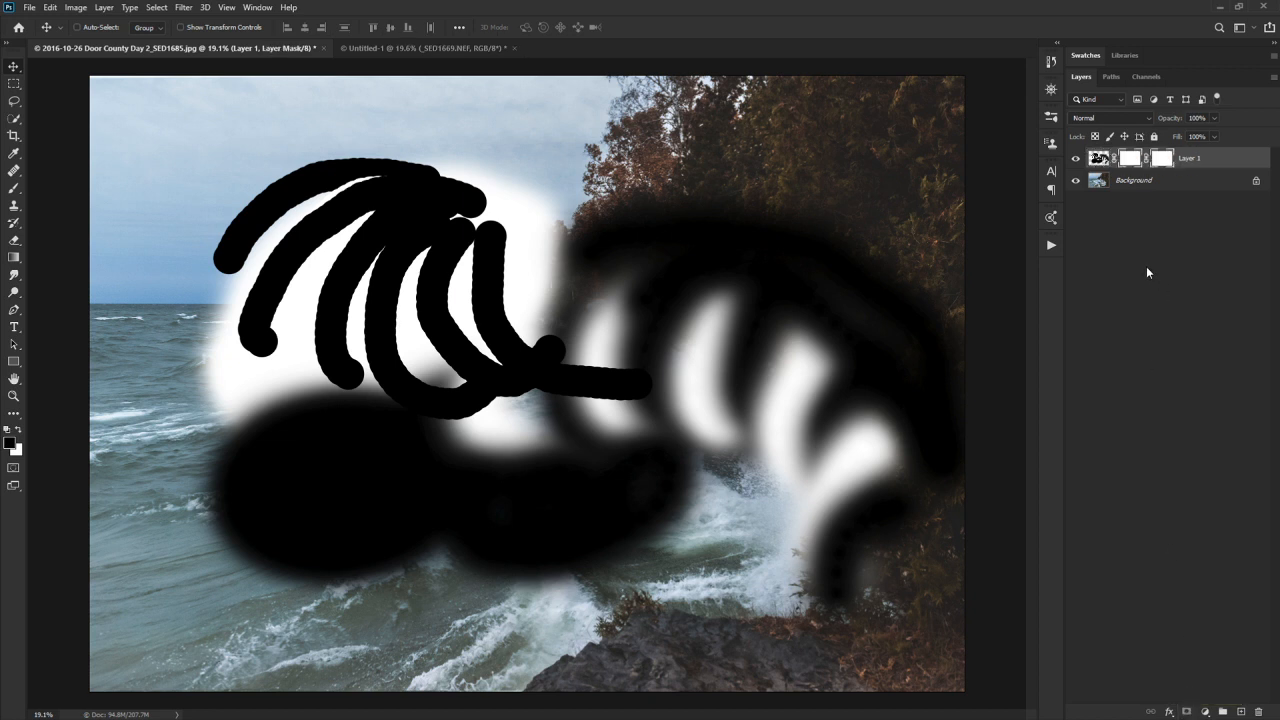
double_click(1161, 162)
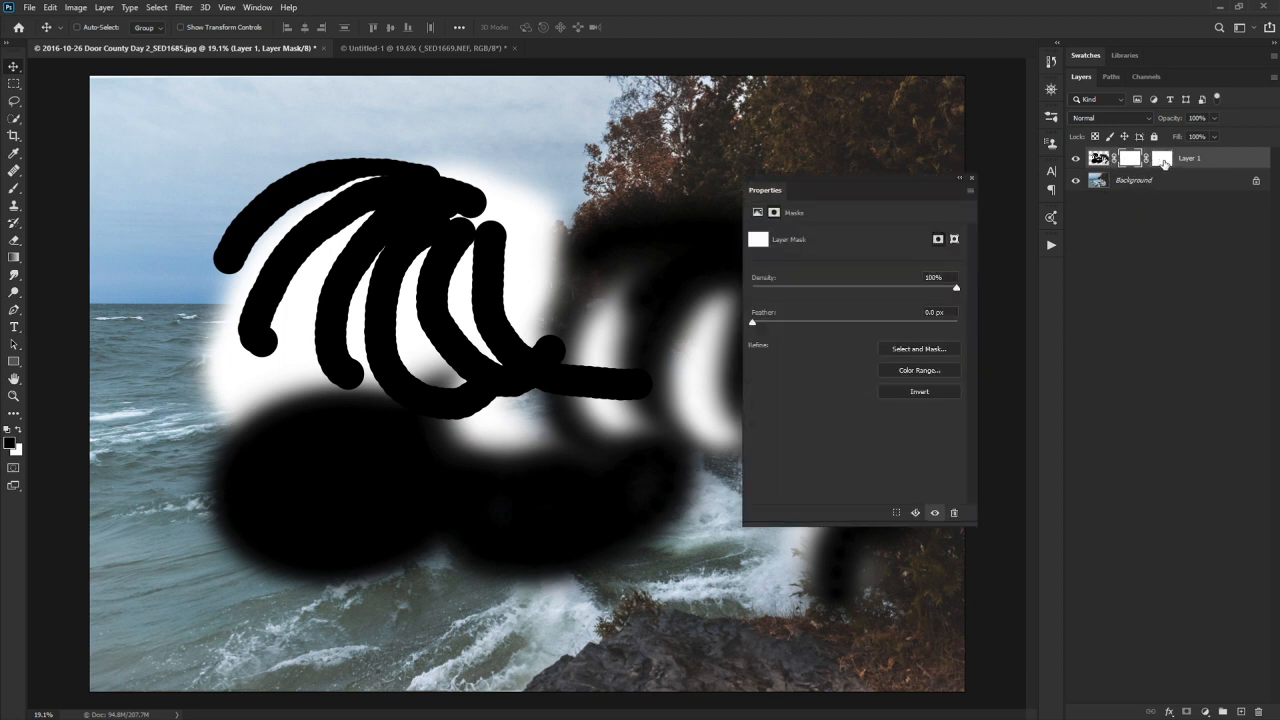
click(1163, 163)
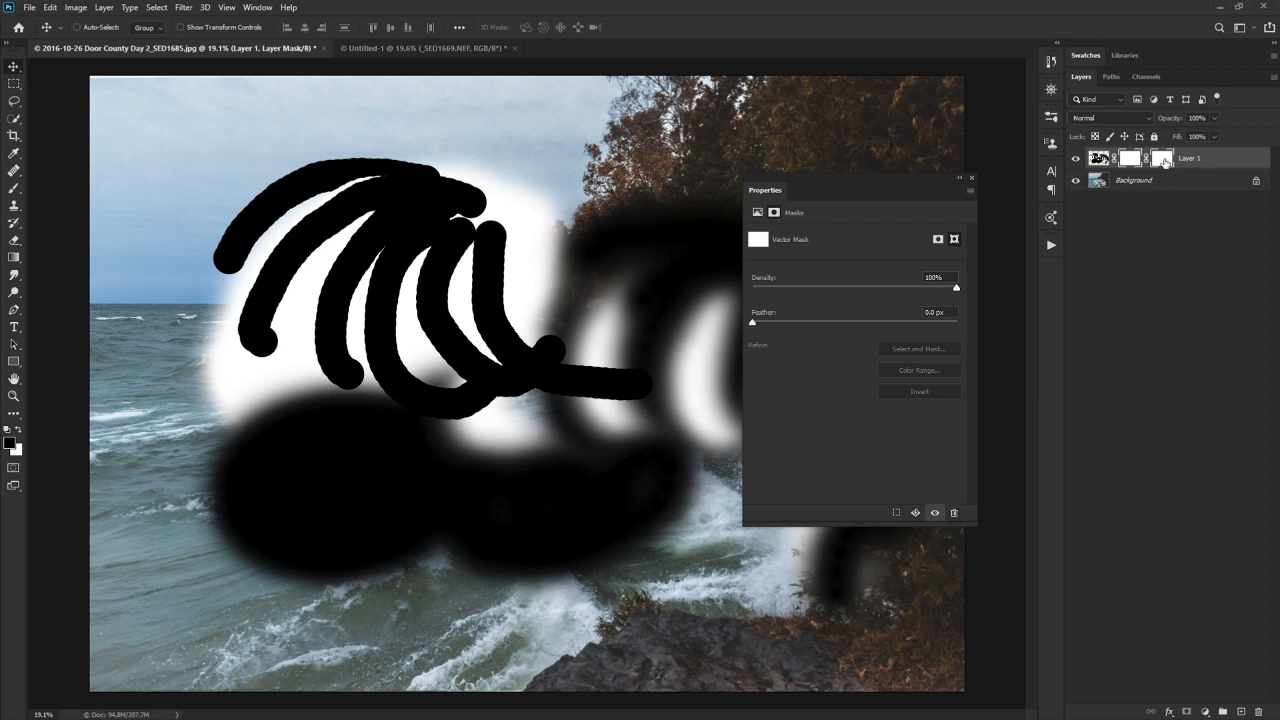
- Delete the vector mask from Layer 1, apply its layer mask, and move the properties window up
right_click(1163, 160)
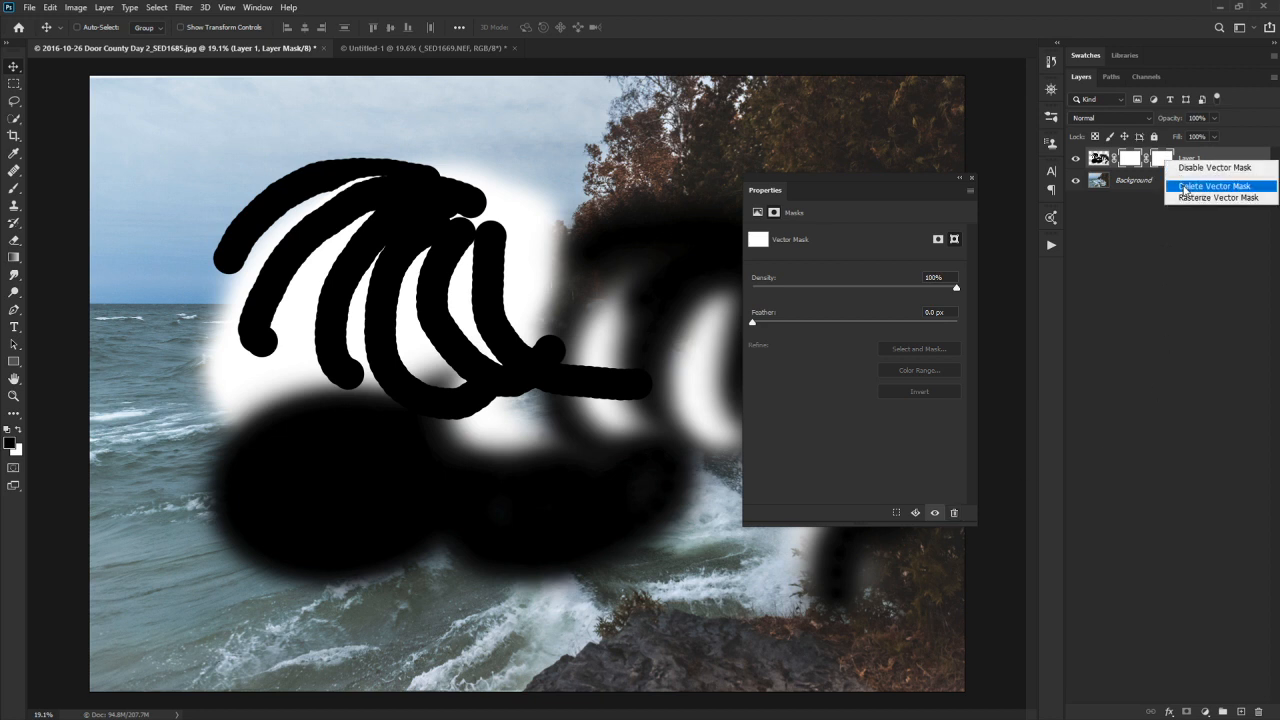
click(1185, 187)
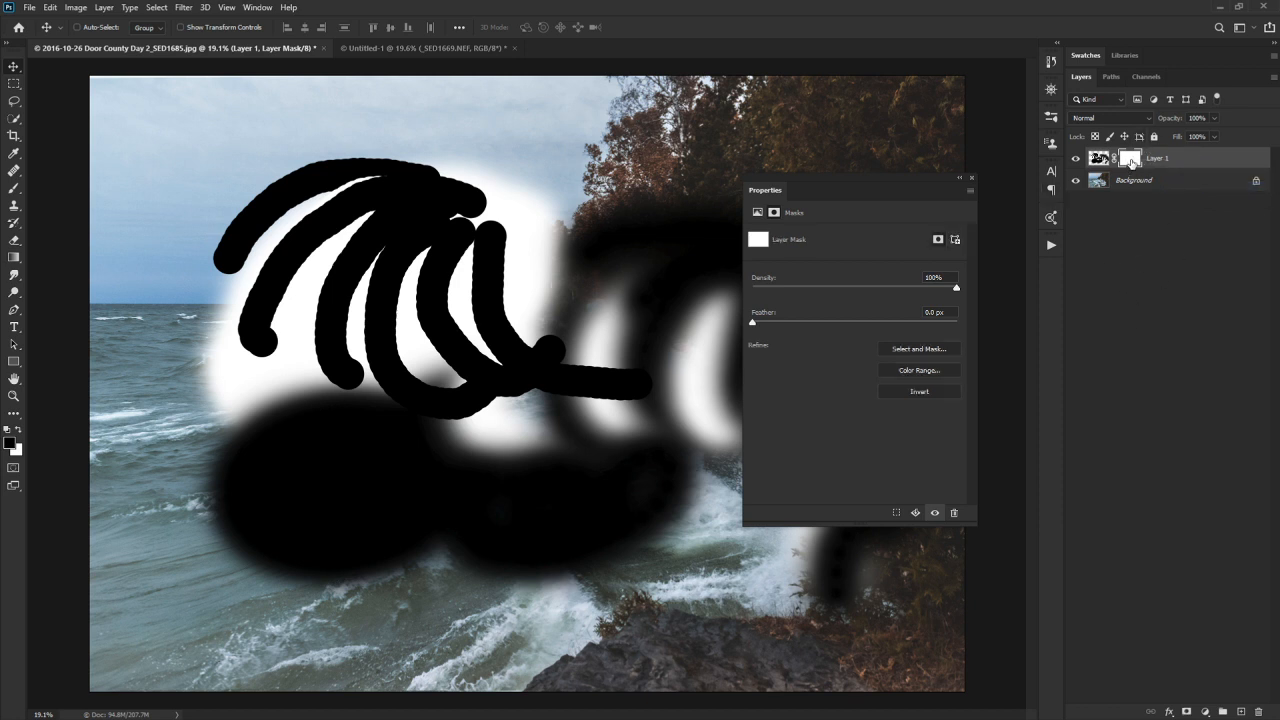
right_click(1131, 162)
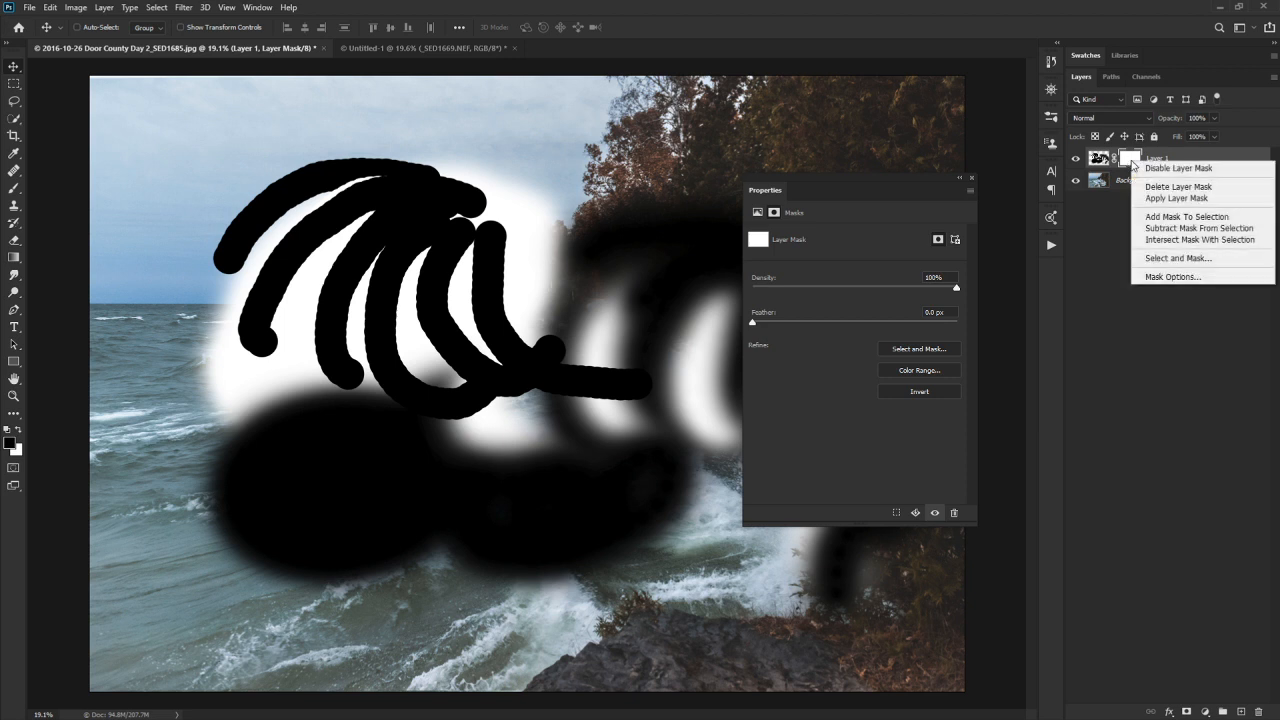
click(1166, 198)
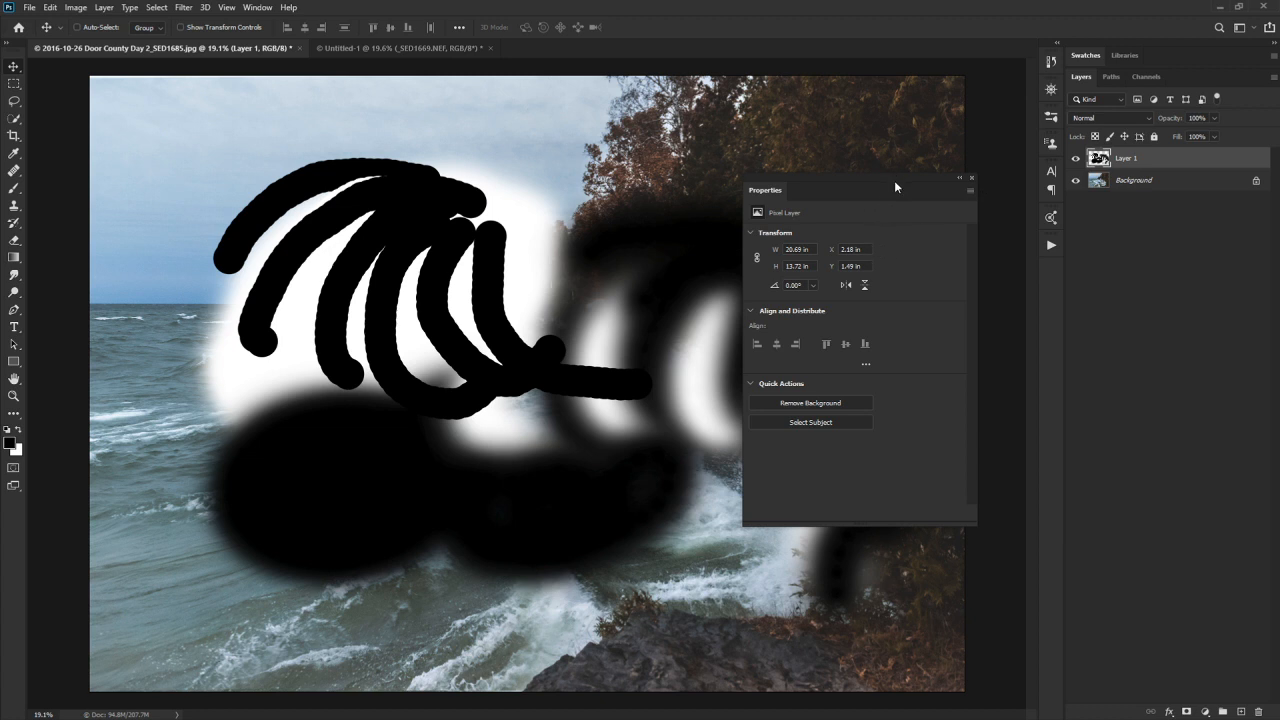
drag(898, 179, 936, 68)
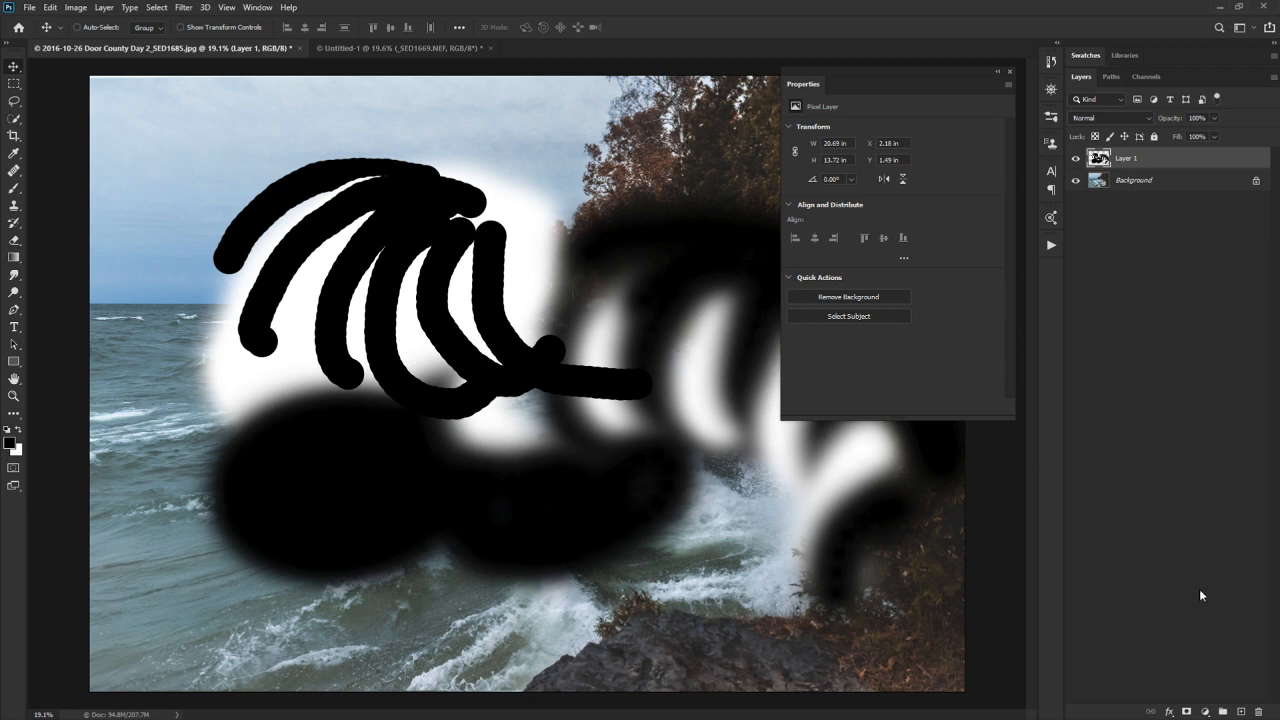
- Add a layer mask to Layer 1 and paint hard looping black strokes over the water on the layer's pixels, not its mask
click(1186, 712)
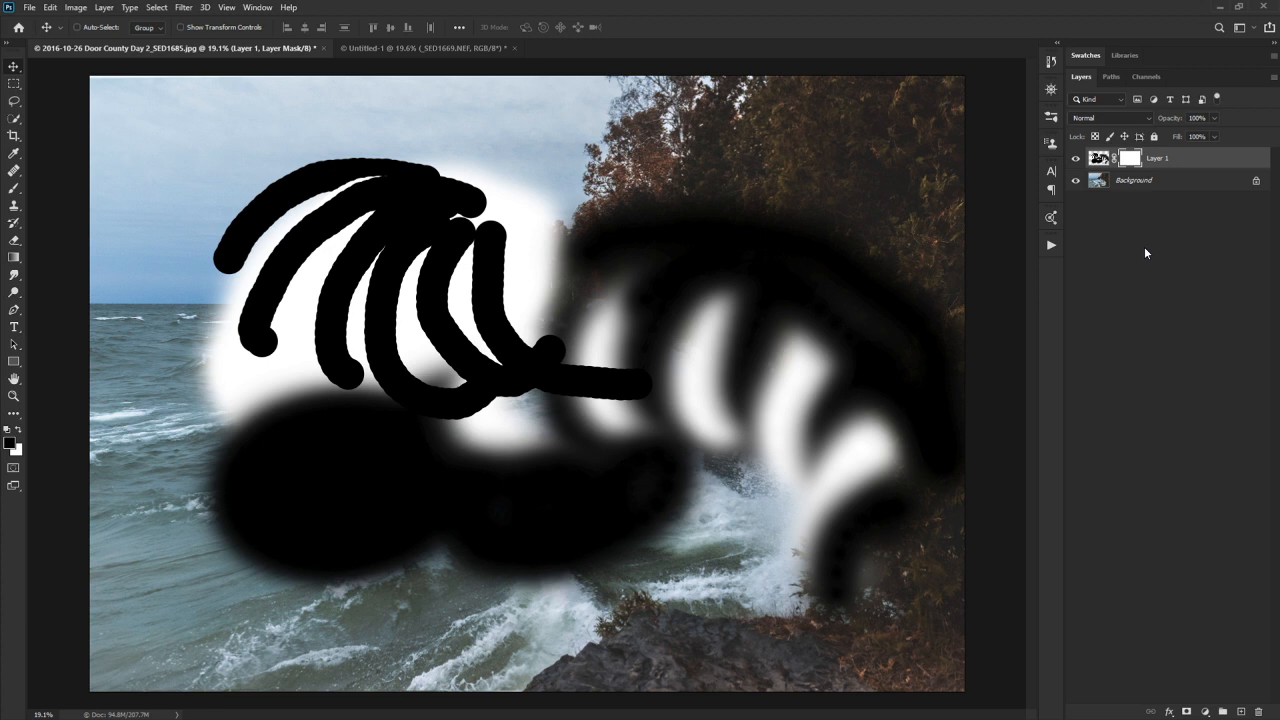
click(1100, 160)
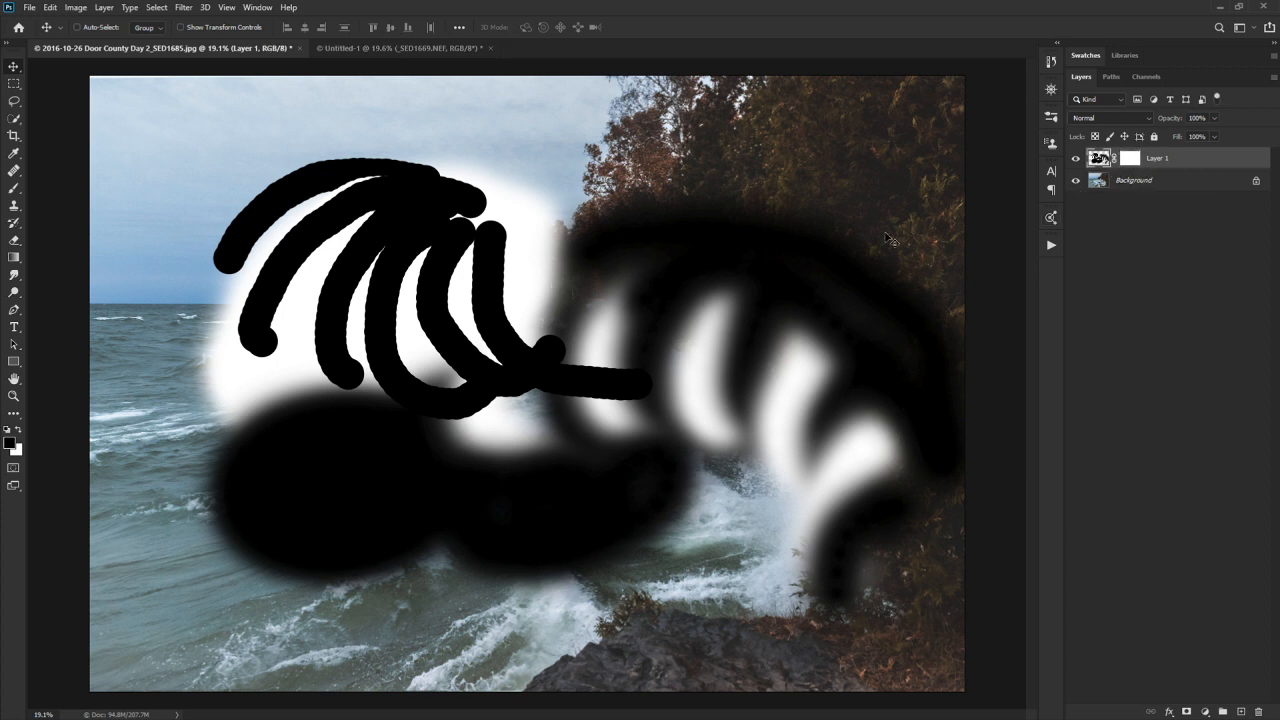
key(b)
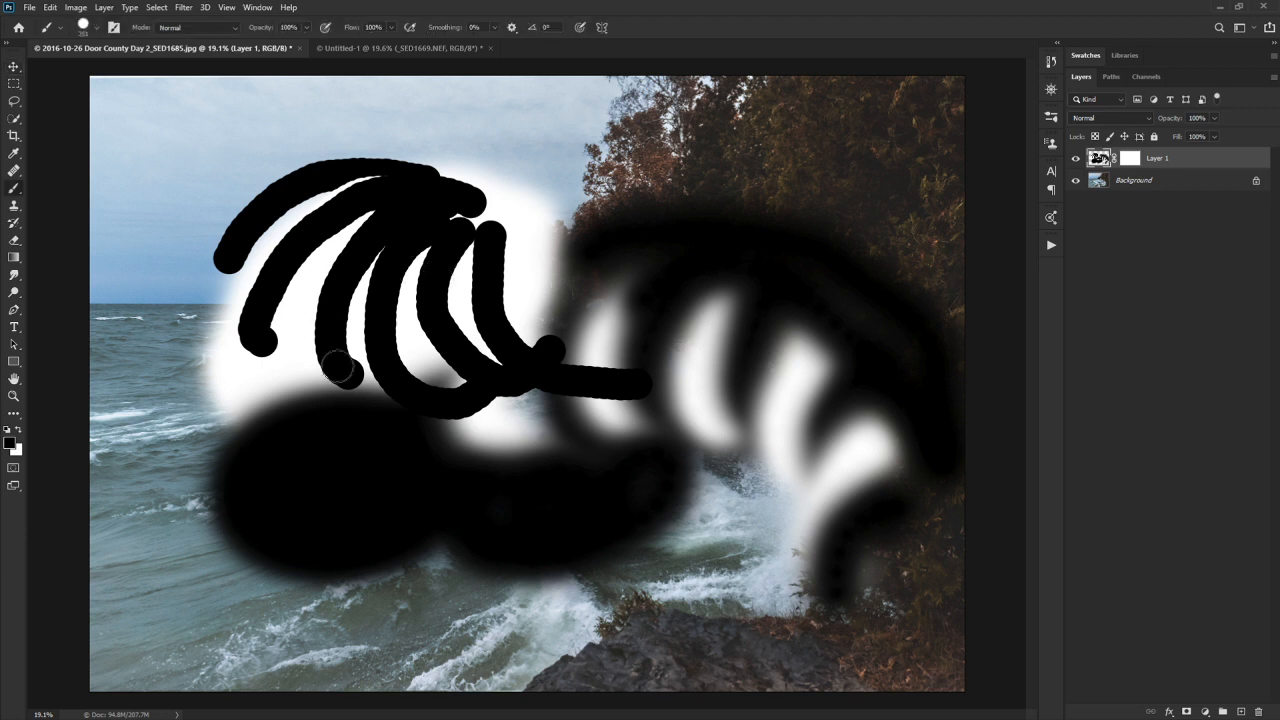
mouse_move(338, 370)
mouse_down()
mouse_move(298, 427)
mouse_move(185, 340)
mouse_move(140, 500)
mouse_move(340, 600)
mouse_move(524, 569)
mouse_move(568, 590)
mouse_up()
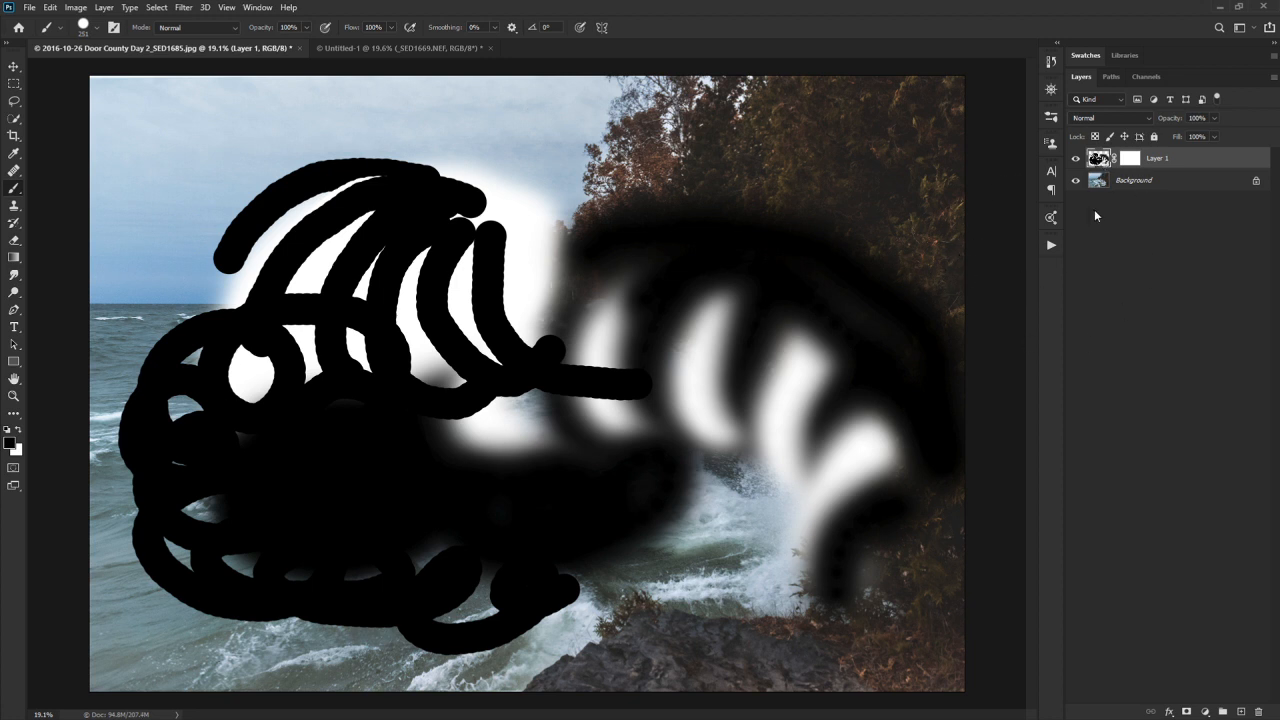
- Select Layer 1's mask and paint black on it to hide a diagonal band from the sky down to the rocks
click(1131, 160)
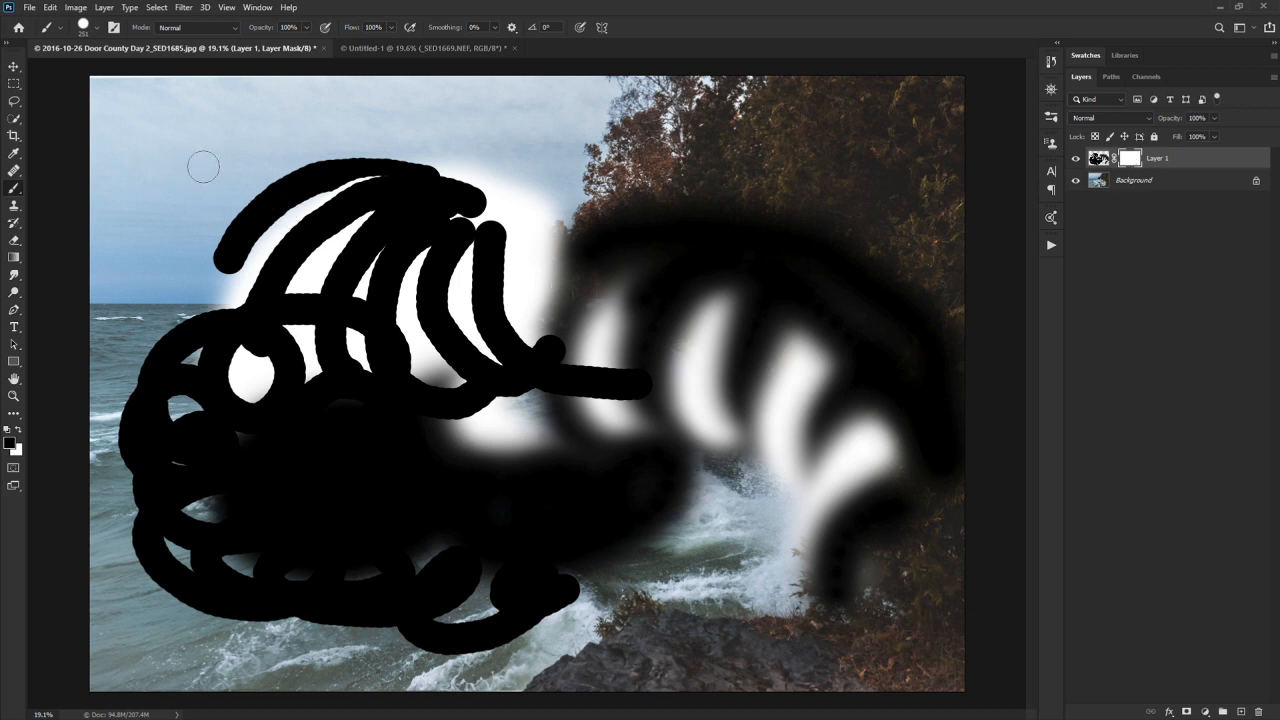
drag(245, 212, 297, 320)
mouse_move(210, 218)
mouse_down()
mouse_move(311, 390)
mouse_move(250, 296)
mouse_move(205, 257)
mouse_move(371, 459)
mouse_move(265, 320)
mouse_move(389, 460)
mouse_move(282, 313)
mouse_move(435, 474)
mouse_move(354, 378)
mouse_move(298, 327)
mouse_move(488, 535)
mouse_move(339, 409)
mouse_move(548, 652)
mouse_move(396, 513)
mouse_move(565, 627)
mouse_move(407, 488)
mouse_move(617, 622)
mouse_move(450, 492)
mouse_move(413, 433)
mouse_up()
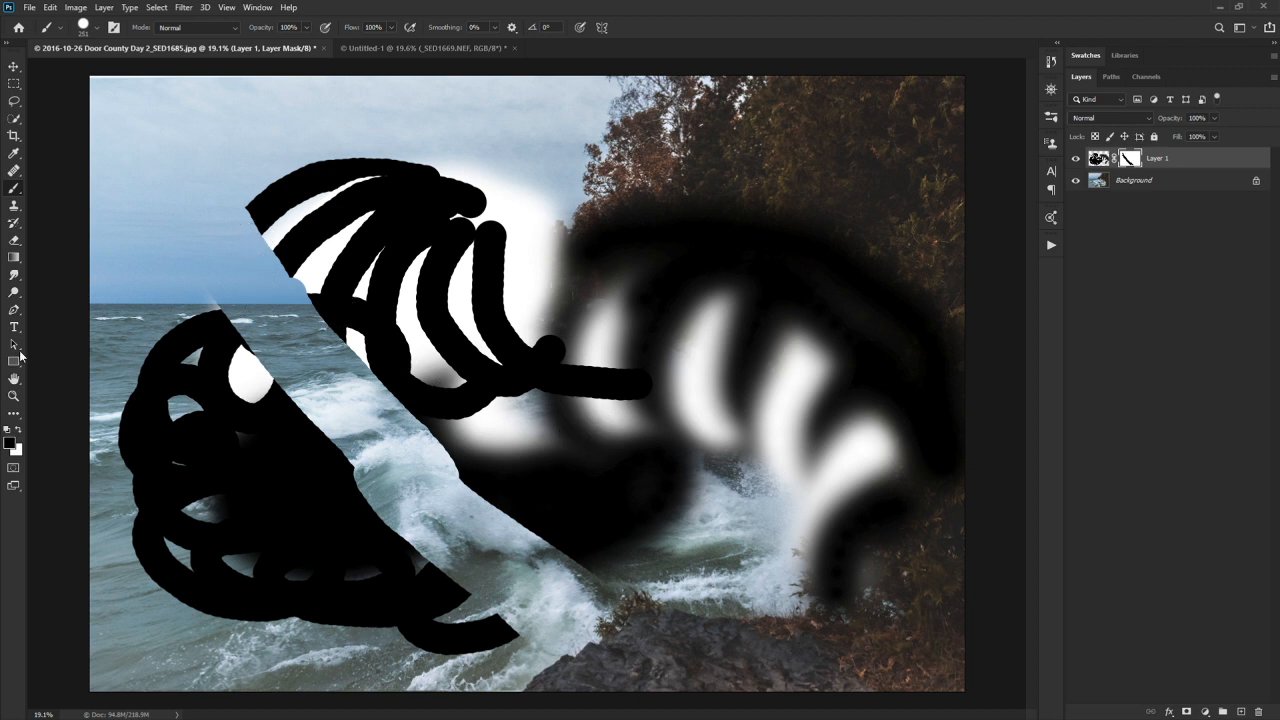
- Paint white on the mask along the diagonal band's edges to restore part of the hidden brushwork
key(x)
mouse_move(270, 200)
mouse_down()
mouse_move(245, 206)
mouse_move(405, 390)
mouse_up()
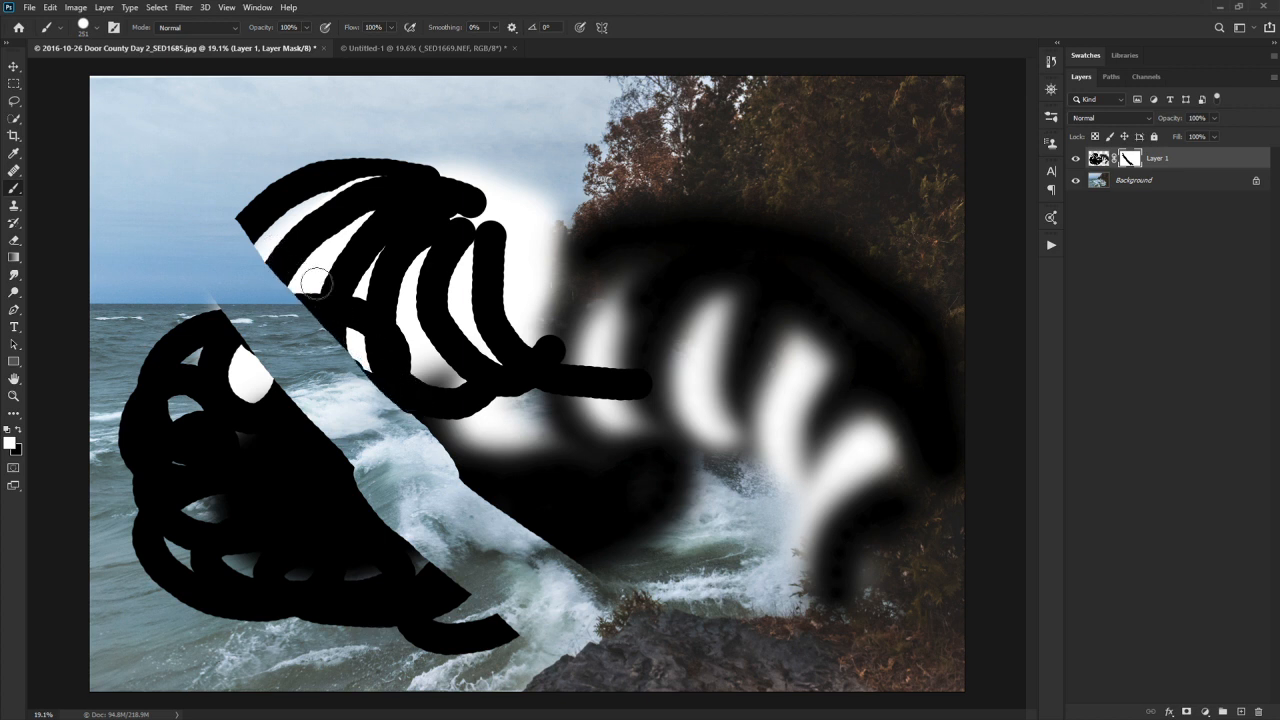
mouse_move(248, 212)
mouse_down()
mouse_move(348, 372)
mouse_move(524, 518)
mouse_up()
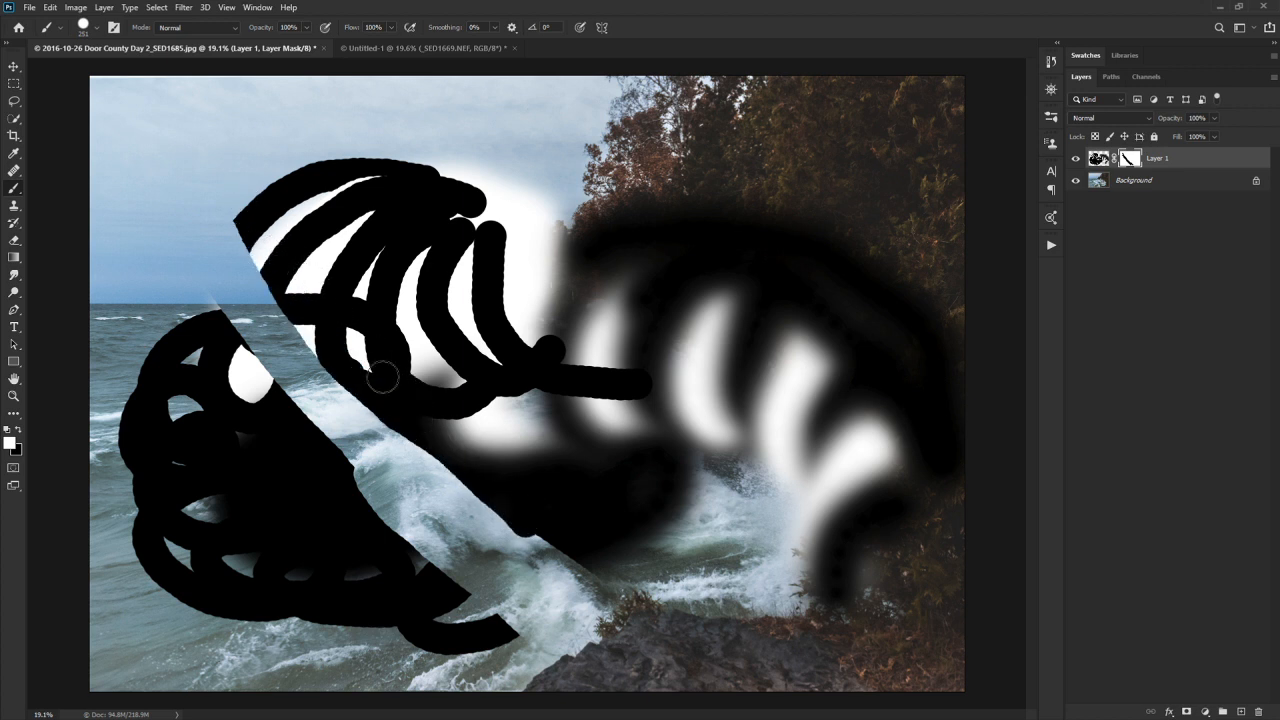
drag(391, 408, 605, 585)
mouse_move(681, 641)
mouse_down()
mouse_move(532, 544)
mouse_move(393, 372)
mouse_move(717, 651)
mouse_move(460, 574)
mouse_move(597, 671)
mouse_up()
- Paint black on the mask to hide brushwork near the rocks, and restore parts there and at the band's upper end with white
key(x)
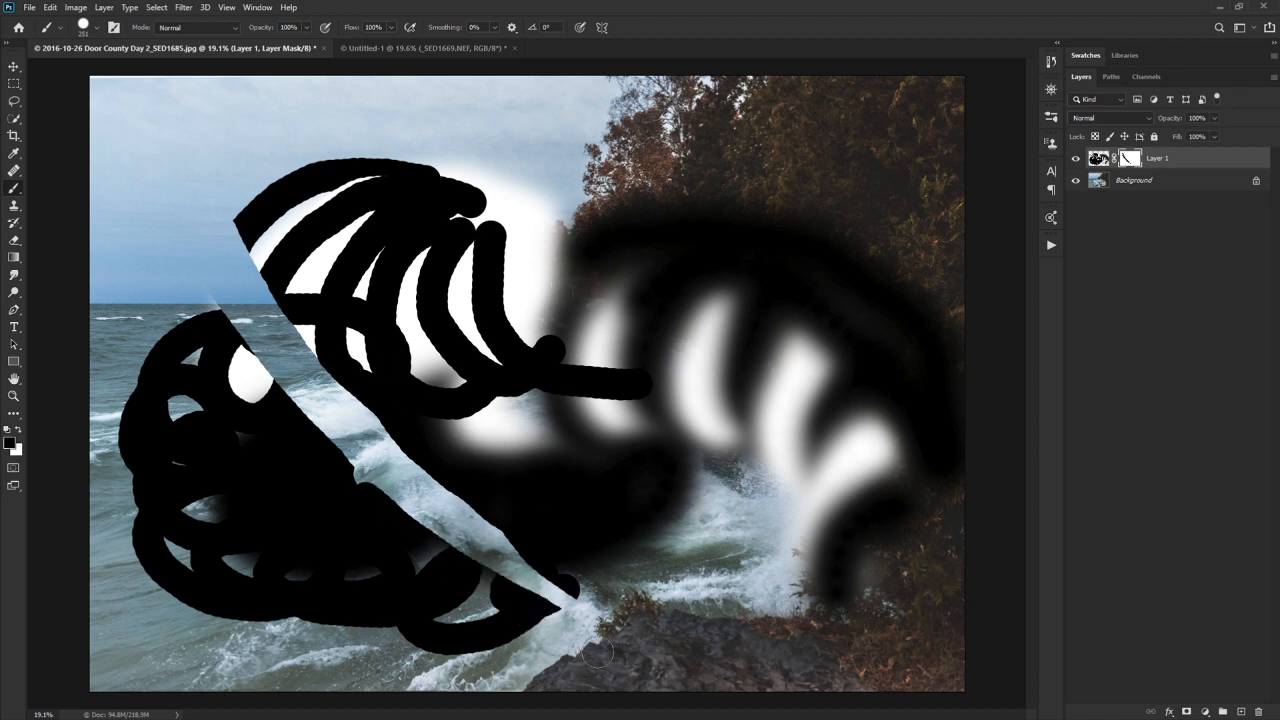
mouse_move(575, 617)
mouse_down()
mouse_move(447, 667)
mouse_move(561, 612)
mouse_move(450, 672)
mouse_up()
key(x)
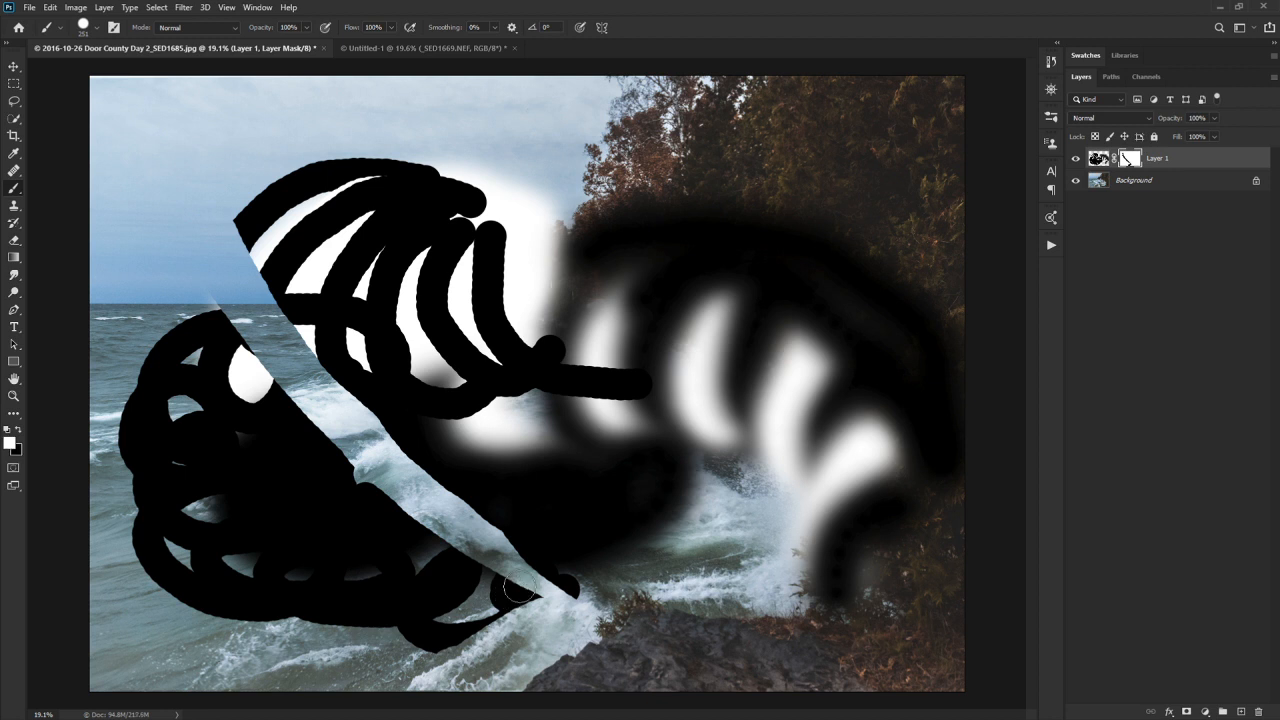
mouse_move(514, 590)
mouse_down()
mouse_move(448, 634)
mouse_move(494, 604)
mouse_move(460, 640)
mouse_move(433, 643)
mouse_move(482, 622)
mouse_move(453, 633)
mouse_up()
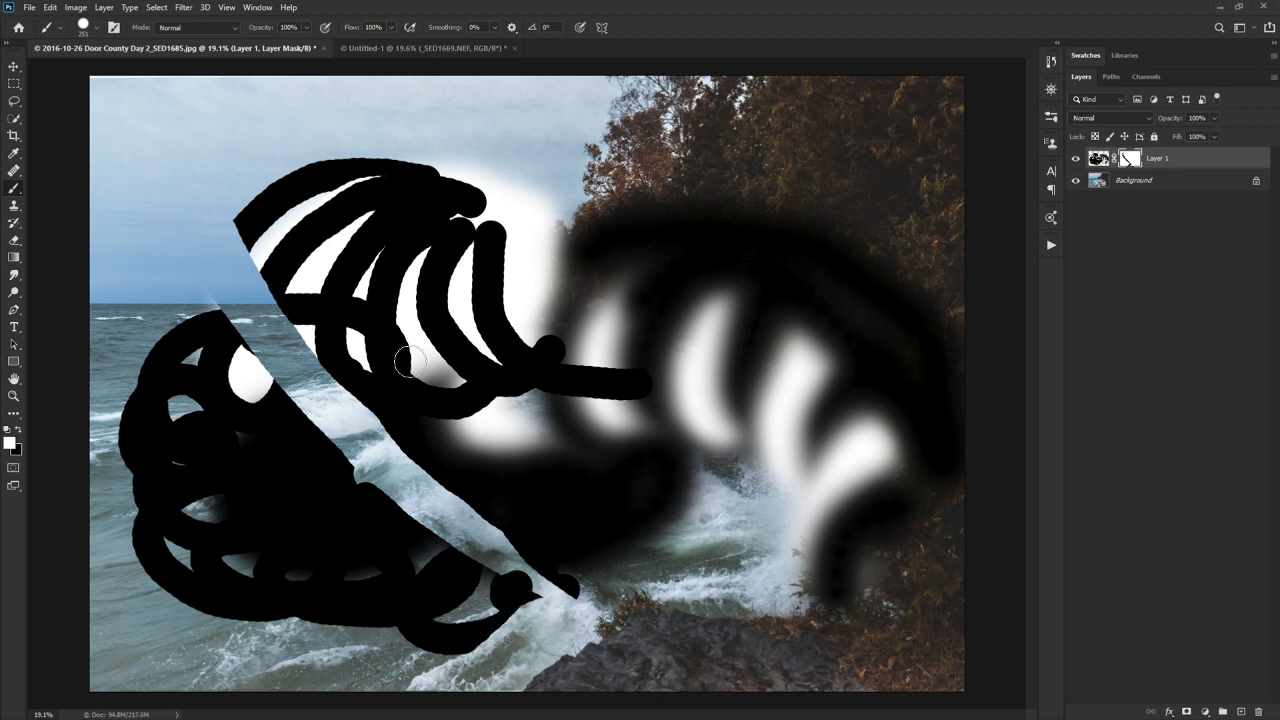
mouse_move(232, 338)
mouse_down()
mouse_move(205, 315)
mouse_move(238, 286)
mouse_move(184, 292)
mouse_move(241, 289)
mouse_move(219, 294)
mouse_up()
- Paint black on the mask to hide the brushwork above the curved strokes beside the trees, and swap the foreground color to white
key(x)
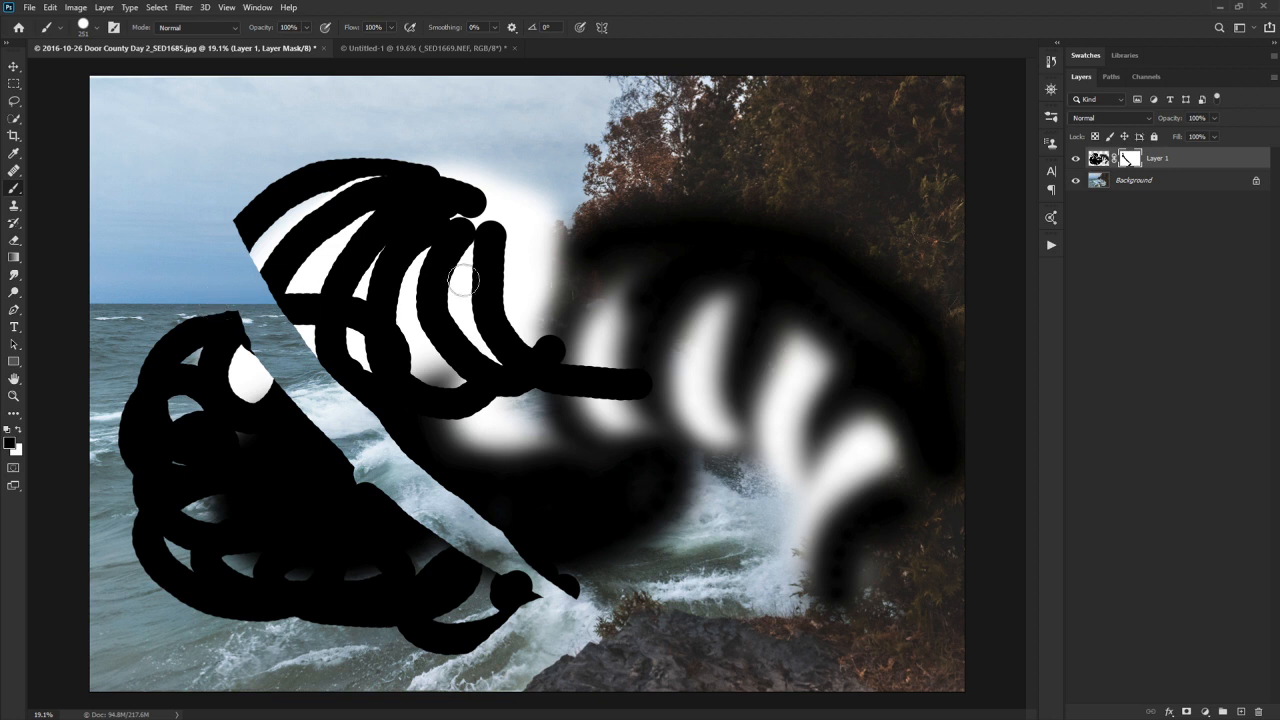
drag(460, 143, 566, 247)
mouse_move(419, 127)
mouse_down()
mouse_move(596, 192)
mouse_move(540, 225)
mouse_move(594, 234)
mouse_move(626, 287)
mouse_move(603, 234)
mouse_move(514, 271)
mouse_move(545, 310)
mouse_move(597, 333)
mouse_up()
key(x)
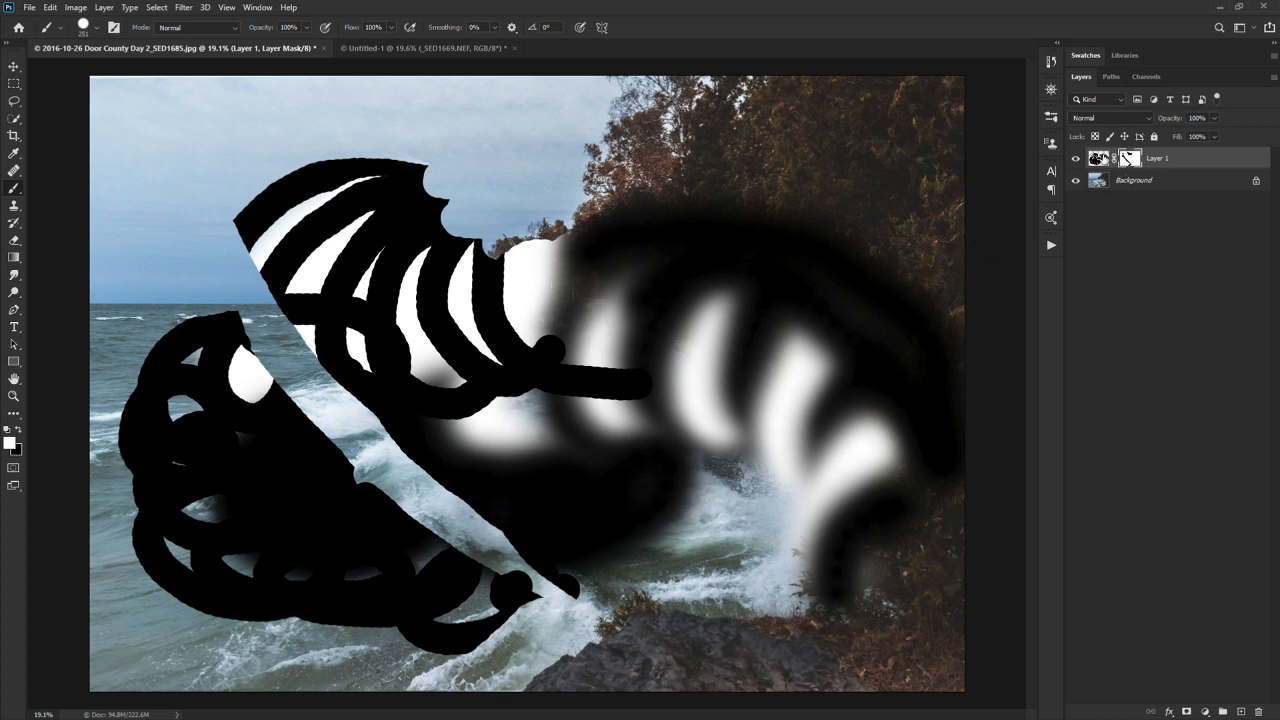
- Display Layer 1's black-and-white mask by itself and return to the normal image view
click(1099, 160)
click(1129, 158)
alt+click(1131, 160)
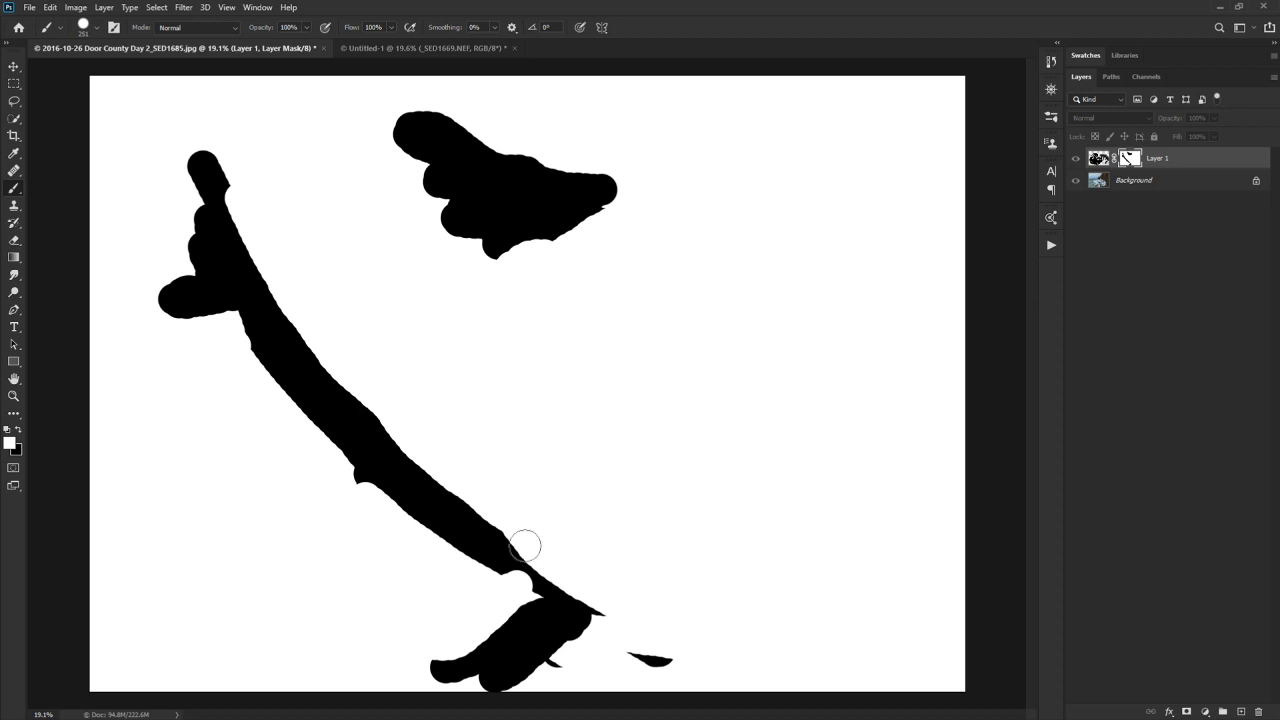
alt+click(1136, 158)
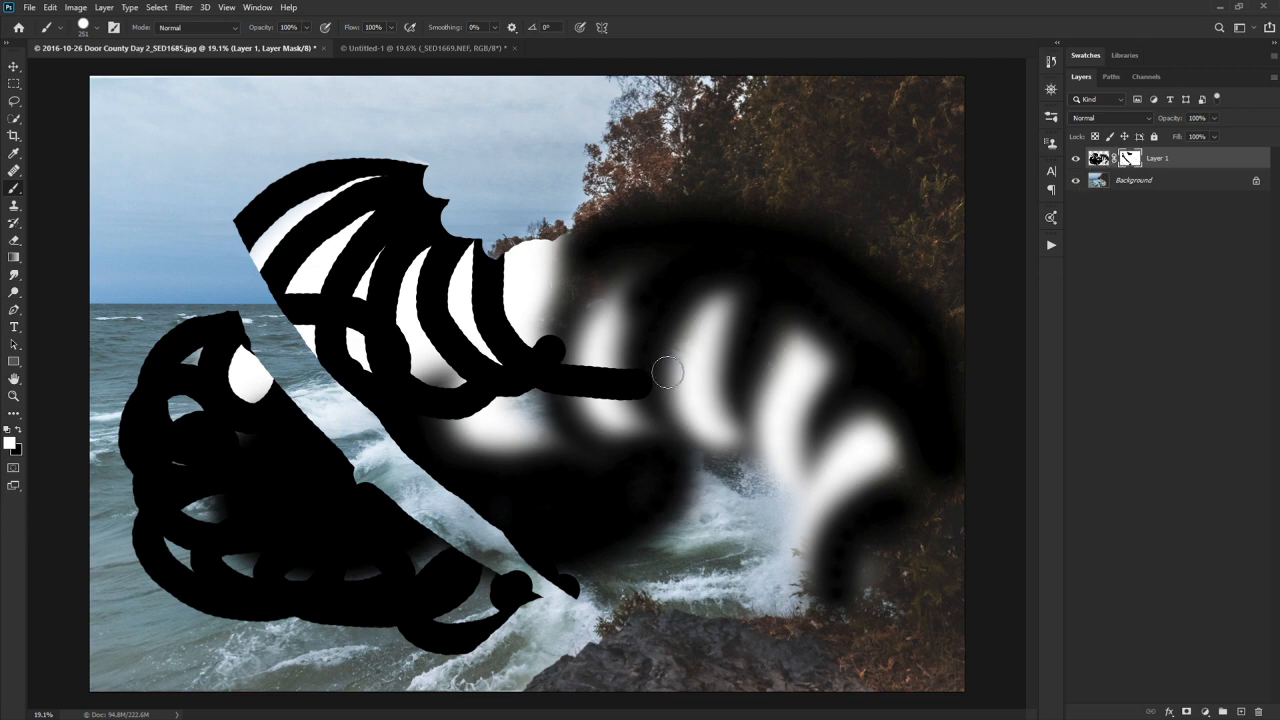
- Move Layer 1 together with its linked mask, unlink the mask, and move the mask and the brushwork separately
click(14, 66)
mouse_move(463, 401)
mouse_down()
mouse_move(560, 311)
mouse_move(434, 274)
mouse_move(400, 374)
mouse_move(501, 430)
mouse_move(503, 283)
mouse_move(471, 381)
mouse_up()
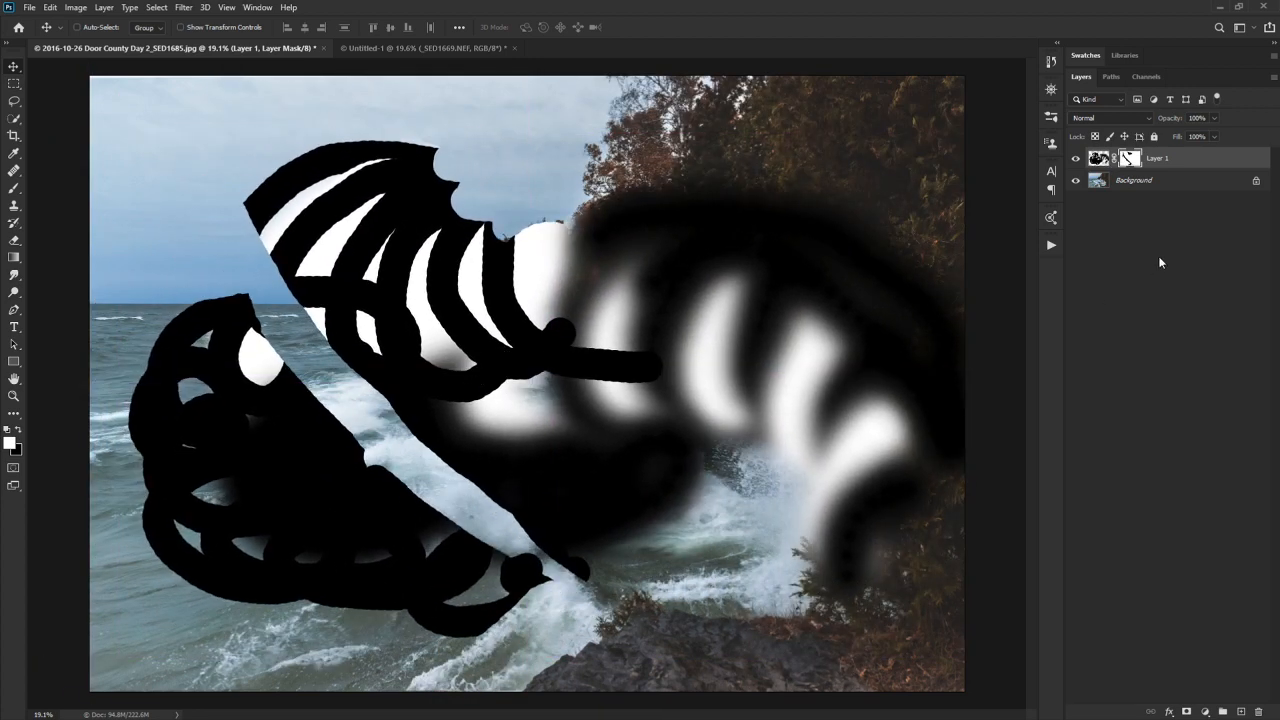
click(1117, 157)
drag(555, 412, 590, 466)
click(1098, 158)
mouse_move(714, 370)
mouse_down()
mouse_move(664, 378)
mouse_move(555, 470)
mouse_move(658, 510)
mouse_move(746, 421)
mouse_move(815, 299)
mouse_move(788, 334)
mouse_move(673, 304)
mouse_move(668, 372)
mouse_move(727, 370)
mouse_up()
drag(768, 410, 713, 423)
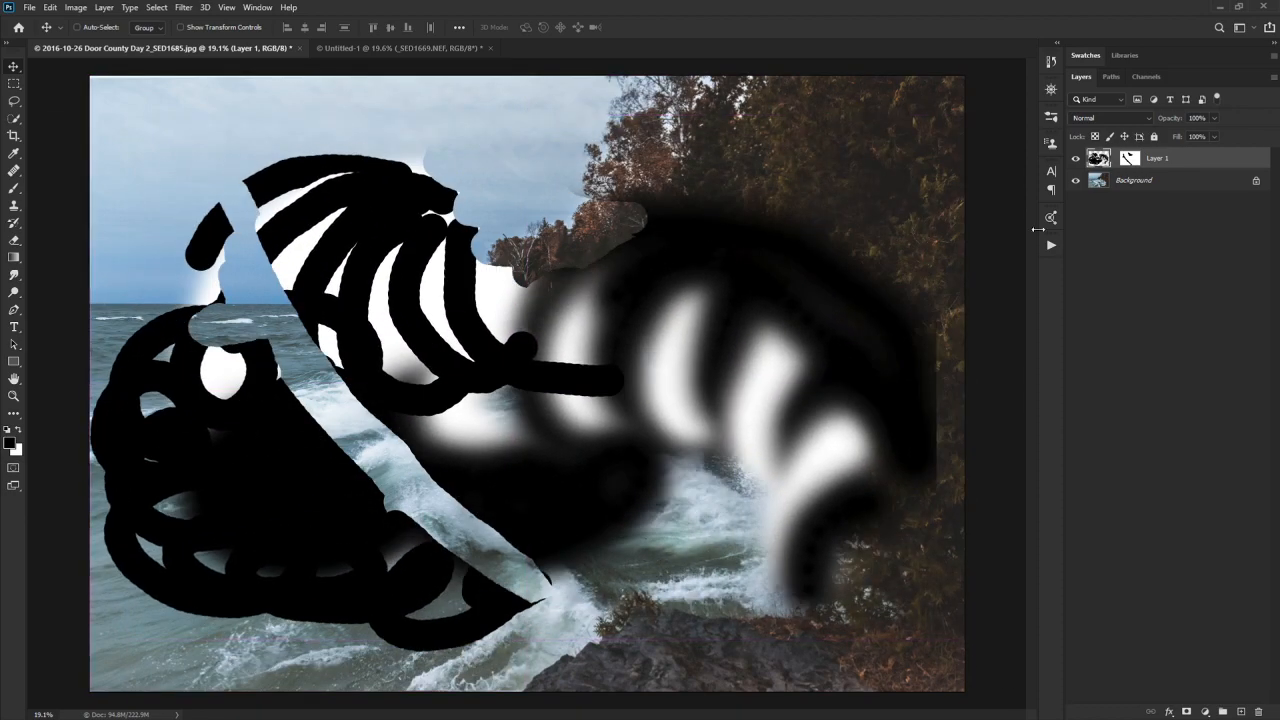
- Relink Layer 1 and its mask and move both together across the photo
click(1114, 158)
drag(700, 365, 745, 347)
click(1114, 158)
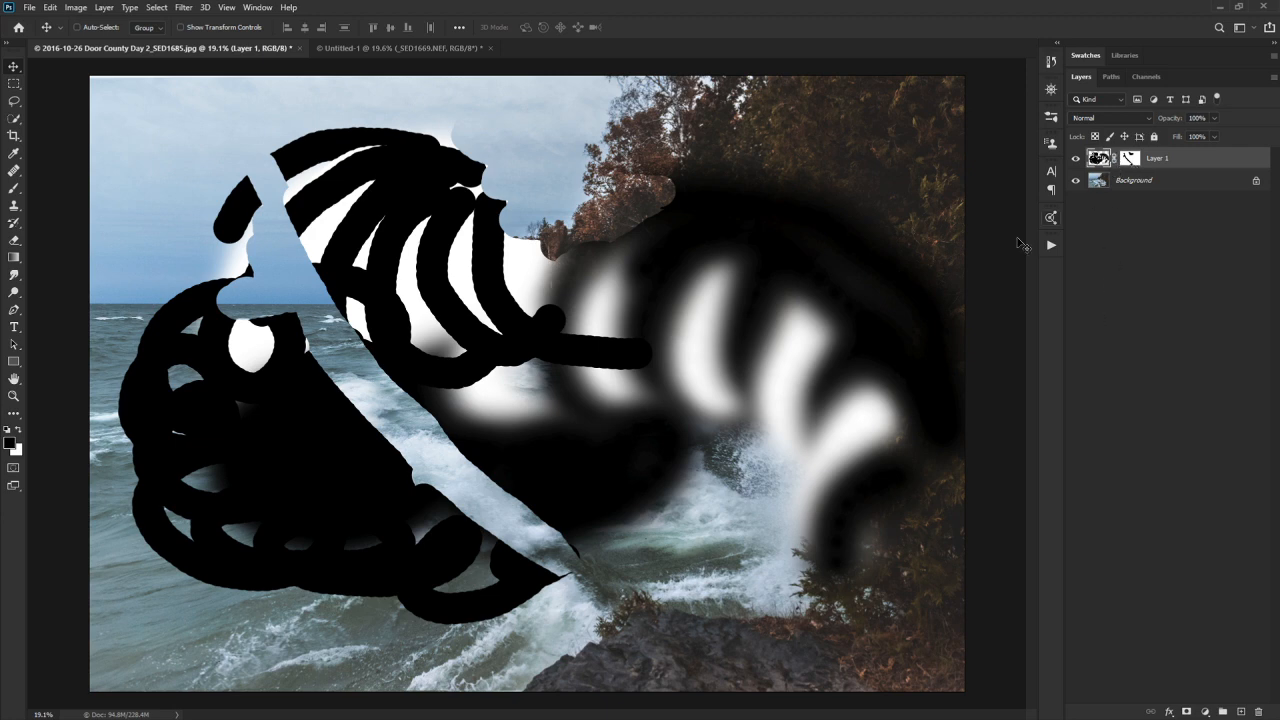
mouse_move(619, 334)
mouse_down()
mouse_move(654, 343)
mouse_move(591, 351)
mouse_move(666, 389)
mouse_move(700, 360)
mouse_move(676, 390)
mouse_up()
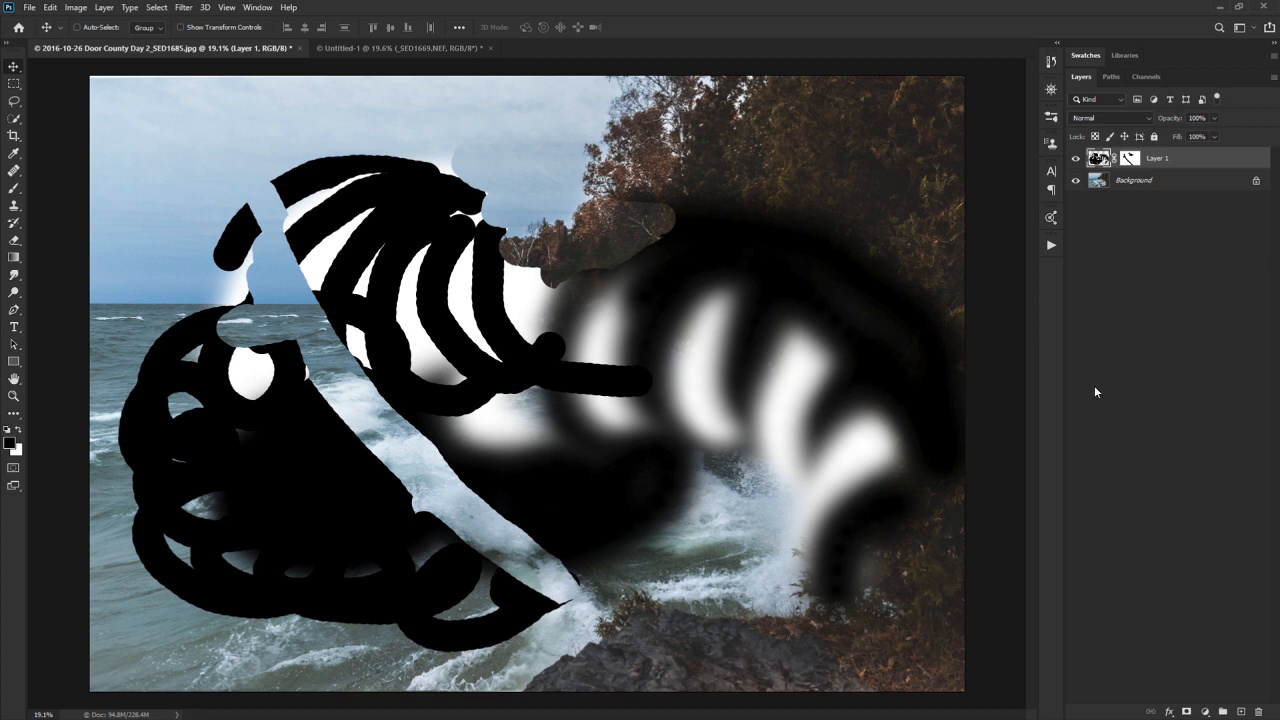
- Glance at the Untitled-1 document, return to the Door County photo, and delete Layer 1 along with its mask
click(409, 48)
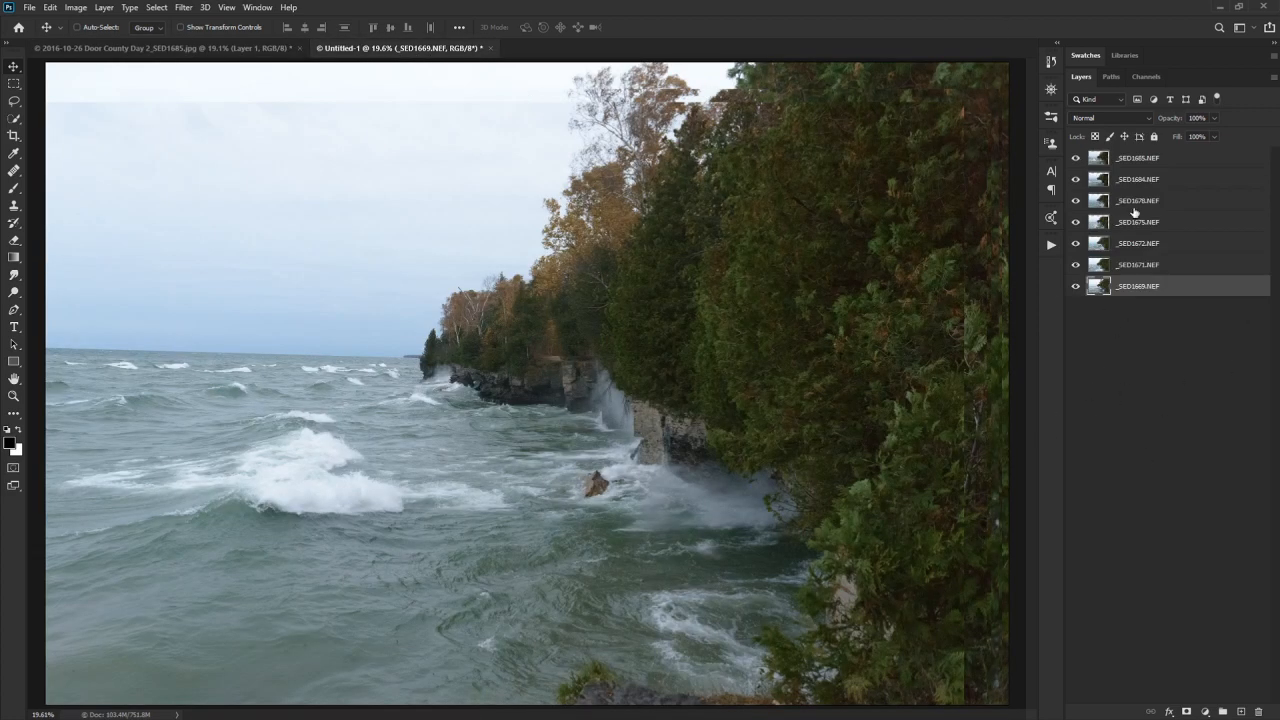
click(182, 53)
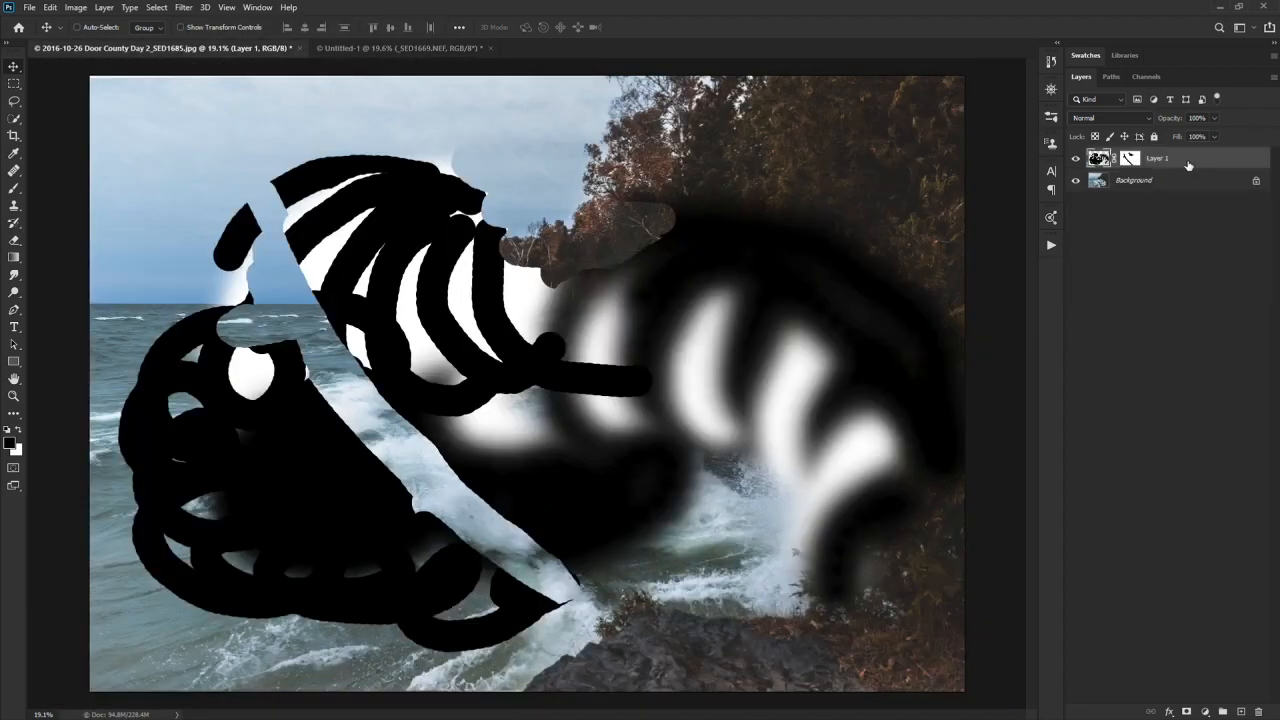
mouse_move(1188, 160)
mouse_down()
mouse_move(1215, 645)
mouse_move(1240, 706)
mouse_move(1261, 711)
mouse_move(1221, 157)
mouse_up()
key(Delete)
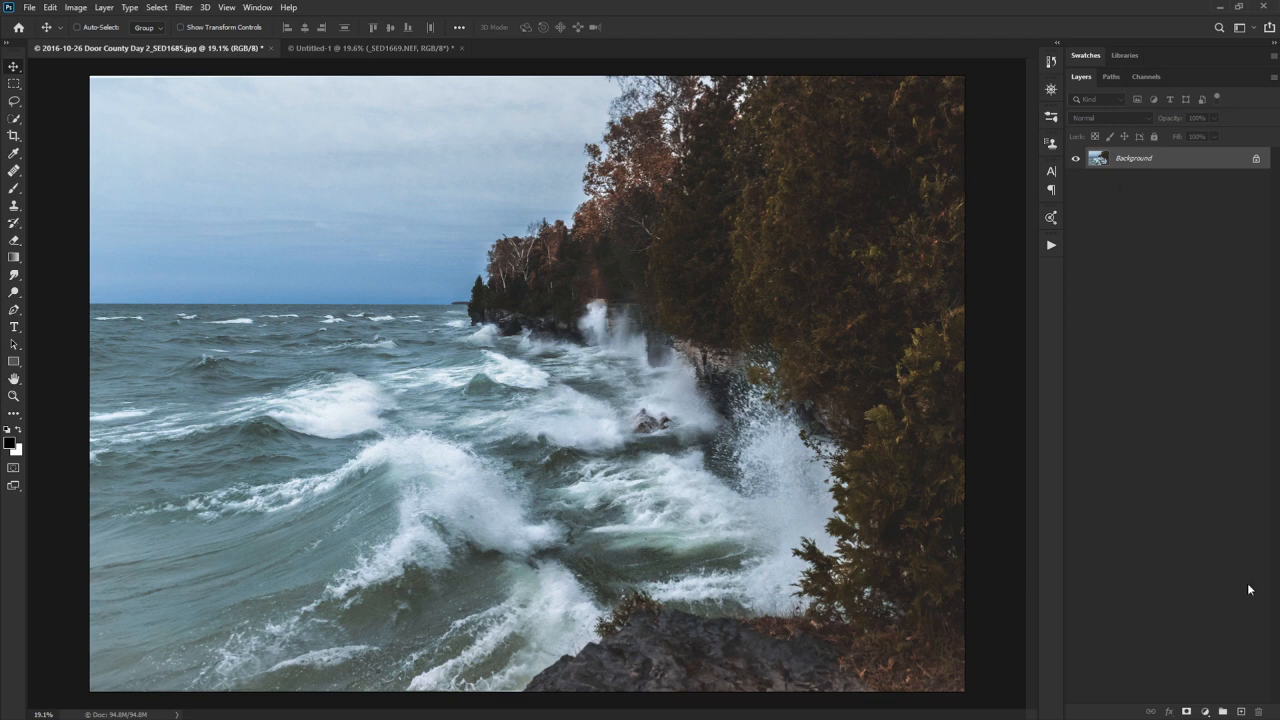
- Switch to the Untitled-1 document and hide and reshow the layers stacked above _SED1669.NEF to examine the shots
click(378, 48)
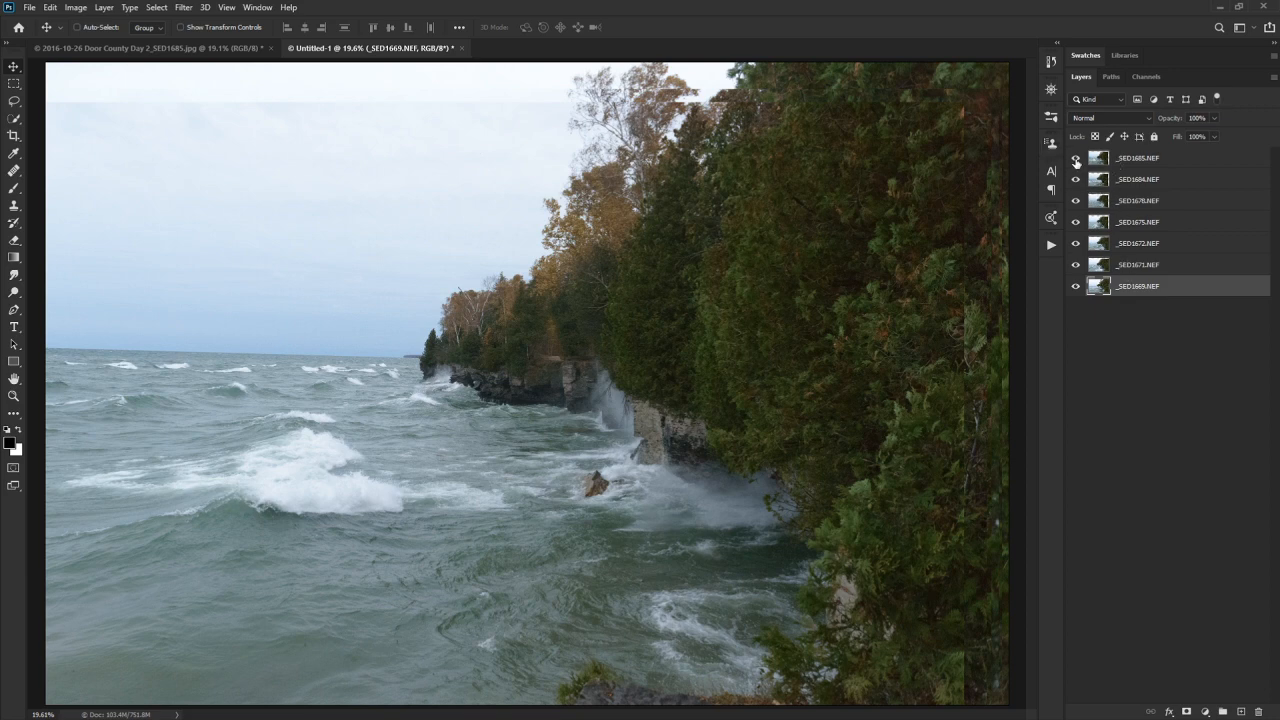
drag(1076, 161, 1081, 267)
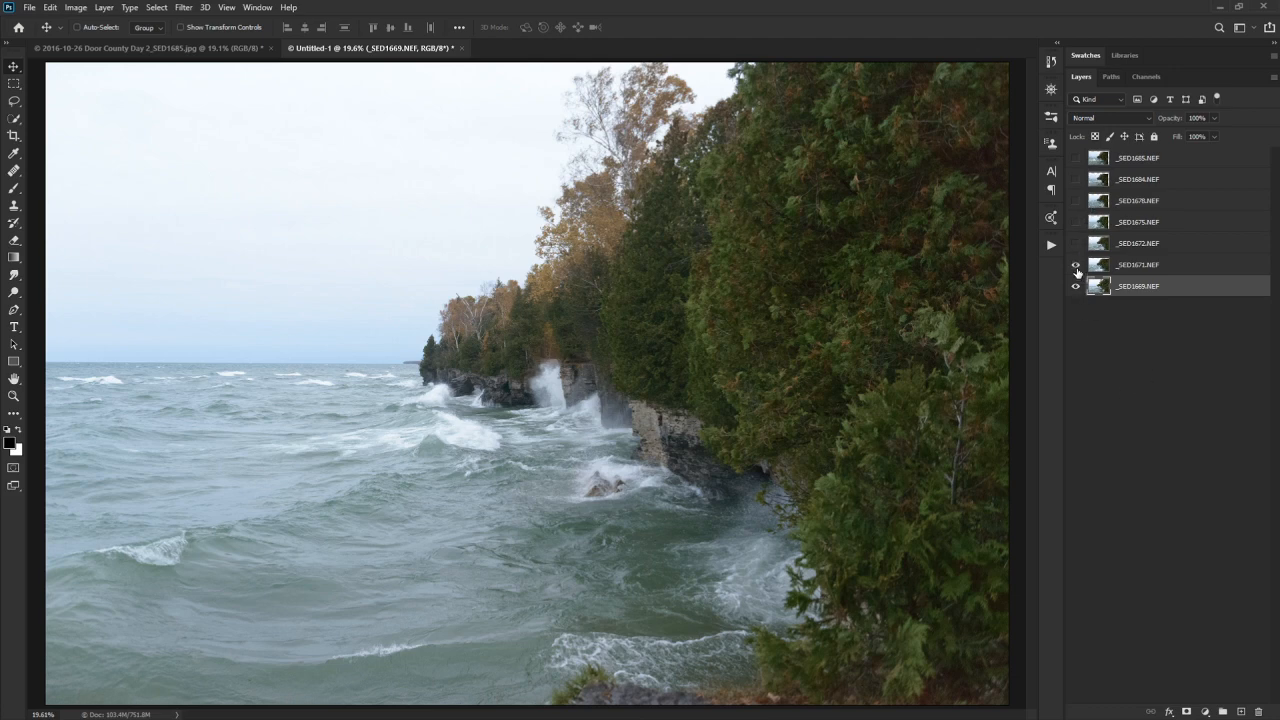
drag(1076, 243, 1077, 160)
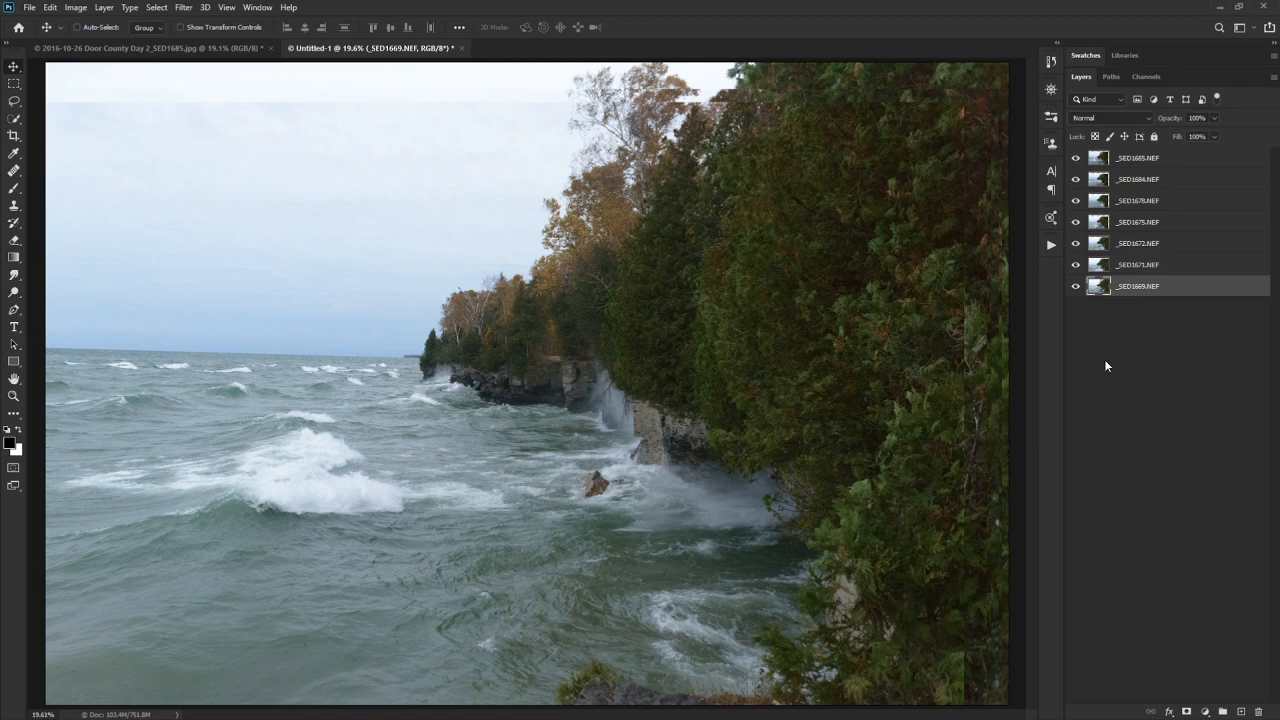
alt+click(1076, 287)
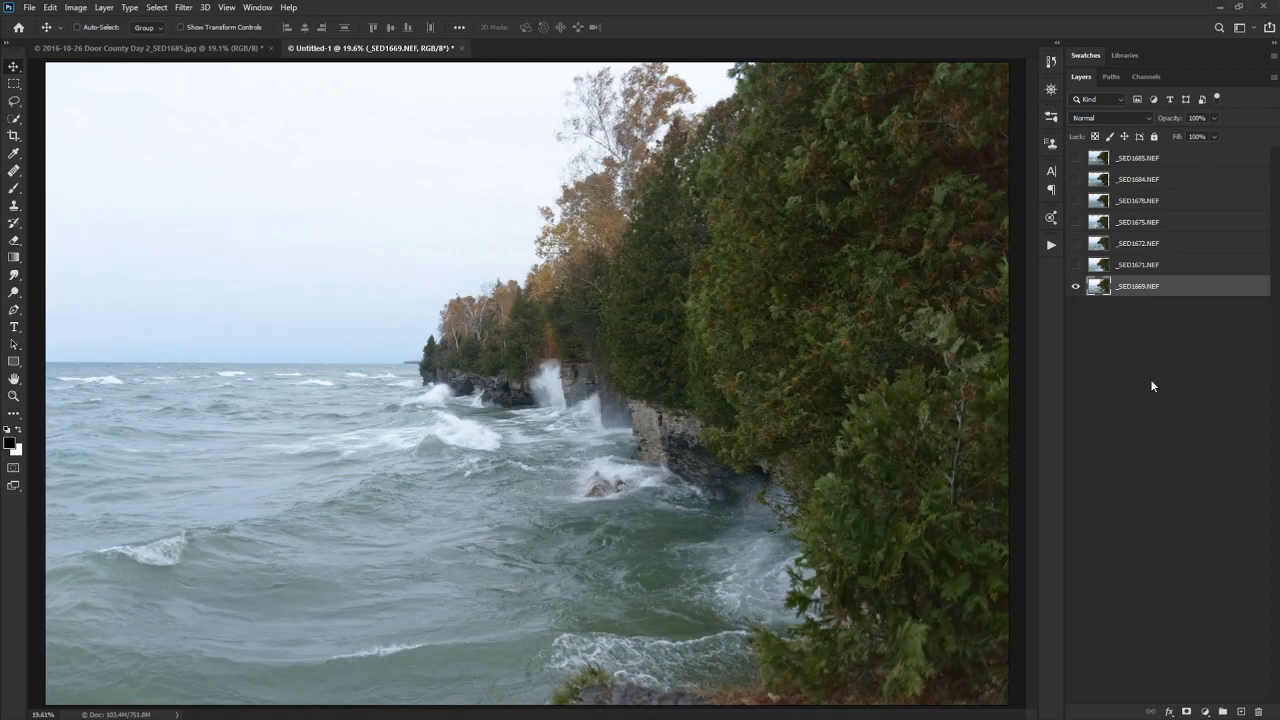
alt+click(1076, 287)
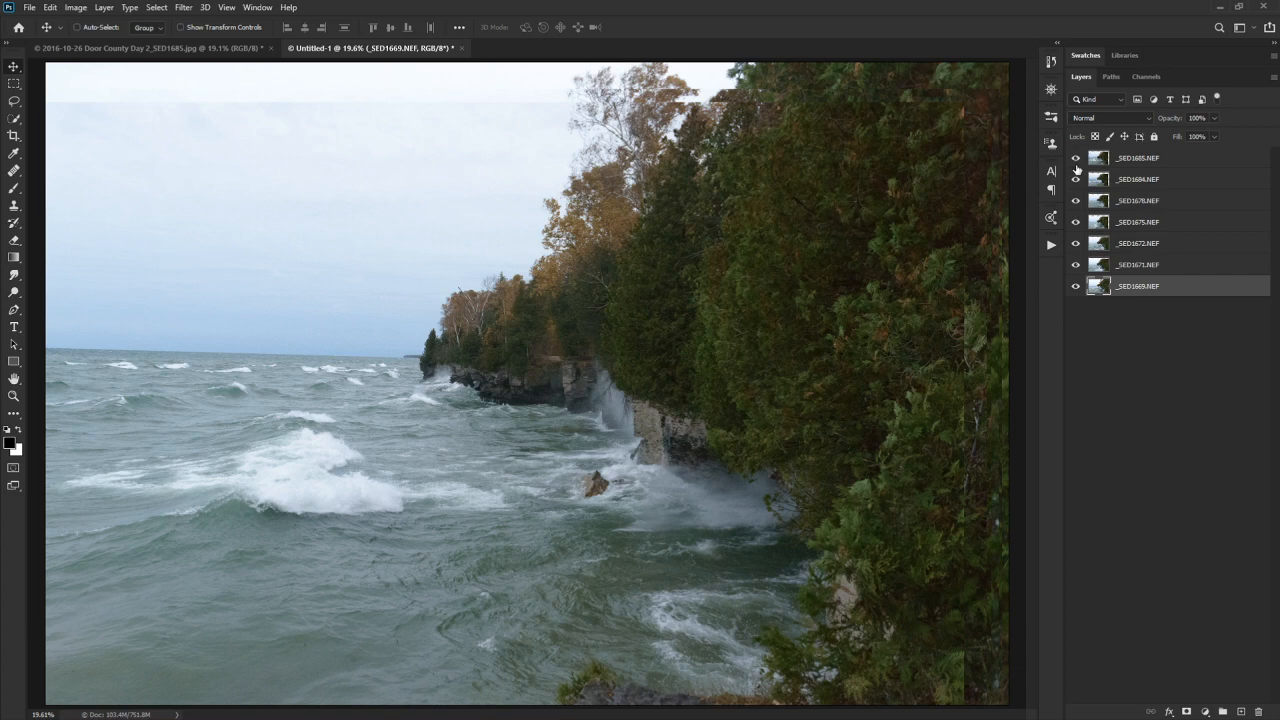
- Hide all layers above _SED1669.NEF, select _SED1671.NEF, and toggle its visibility to compare the waves, leaving it shown
drag(1076, 162, 1076, 266)
click(1150, 274)
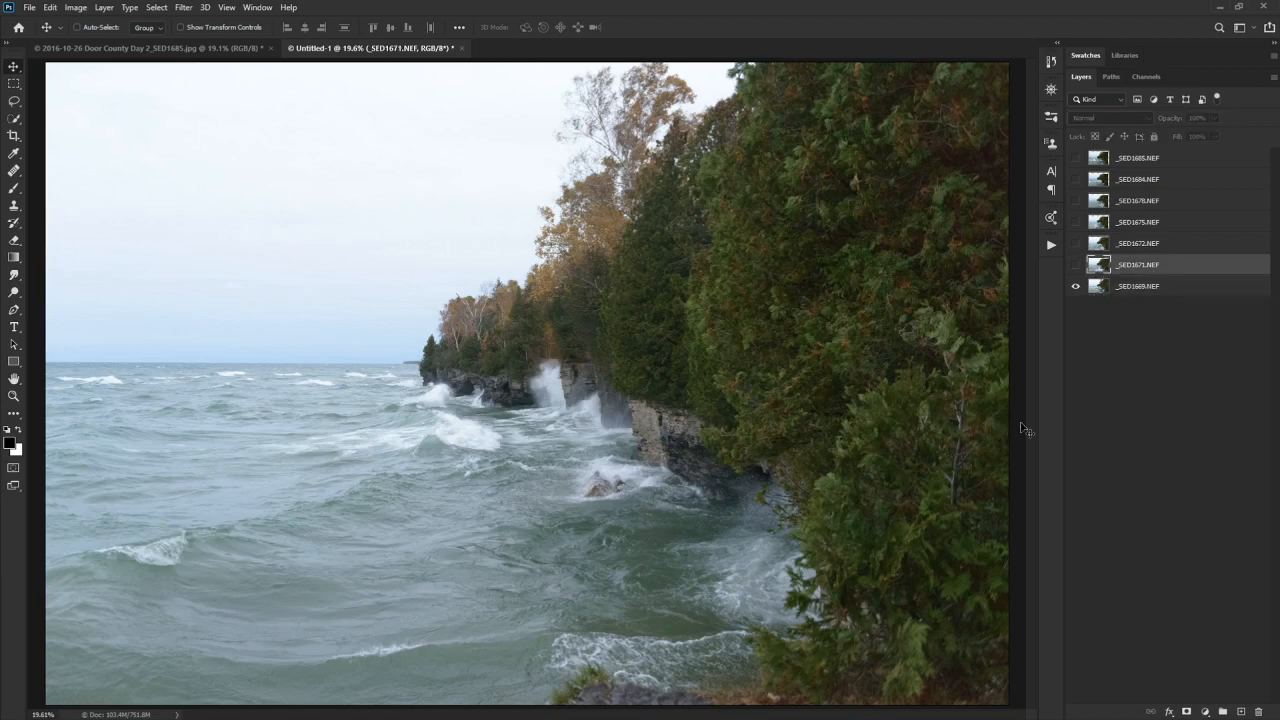
click(1075, 266)
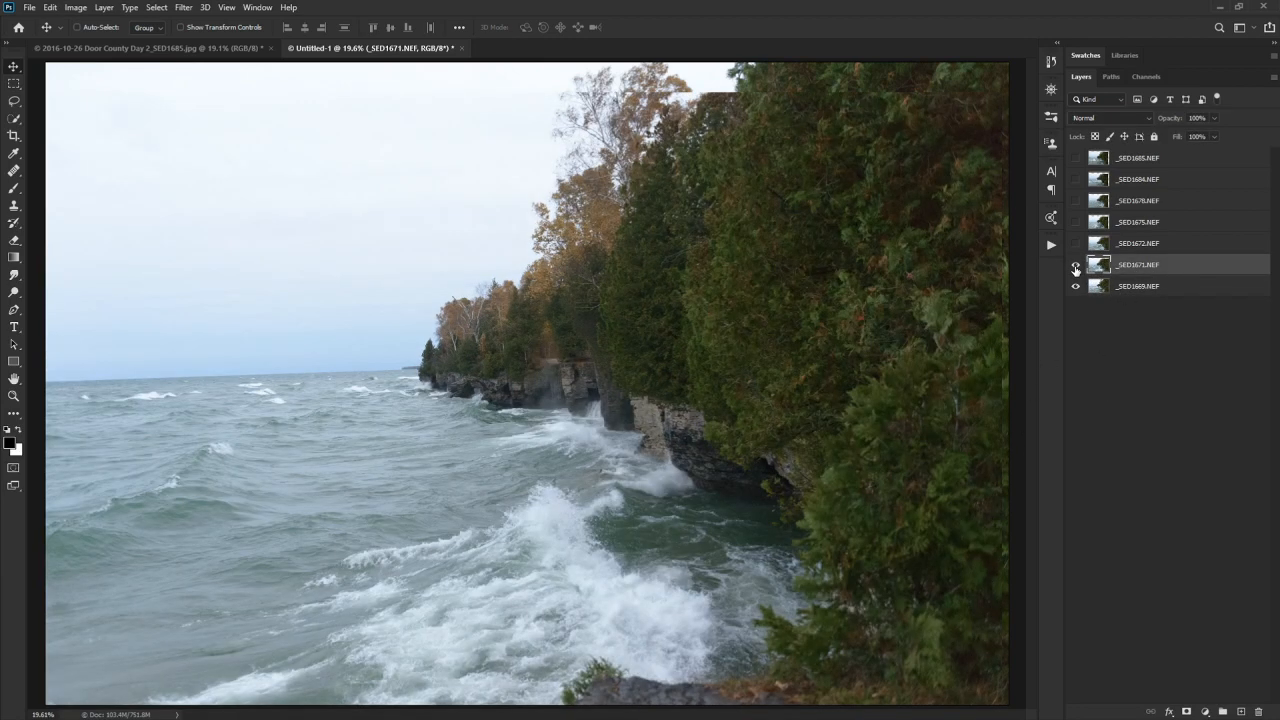
click(1075, 267)
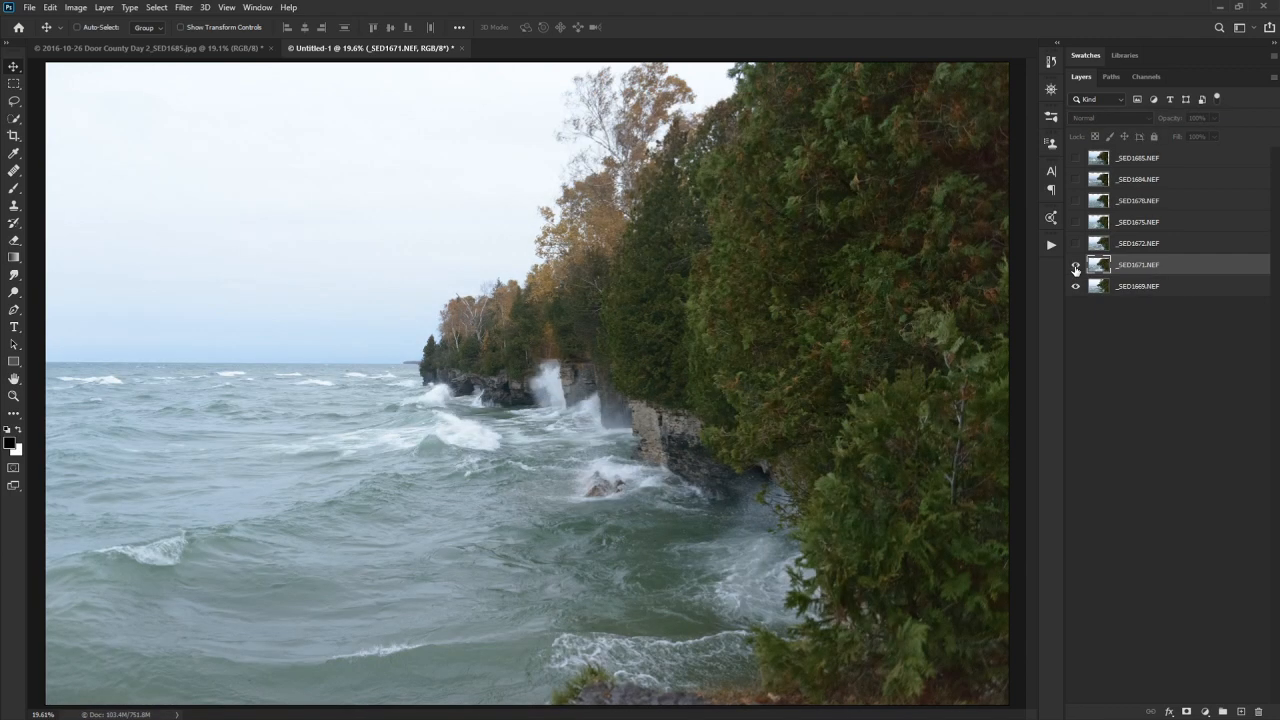
click(1075, 267)
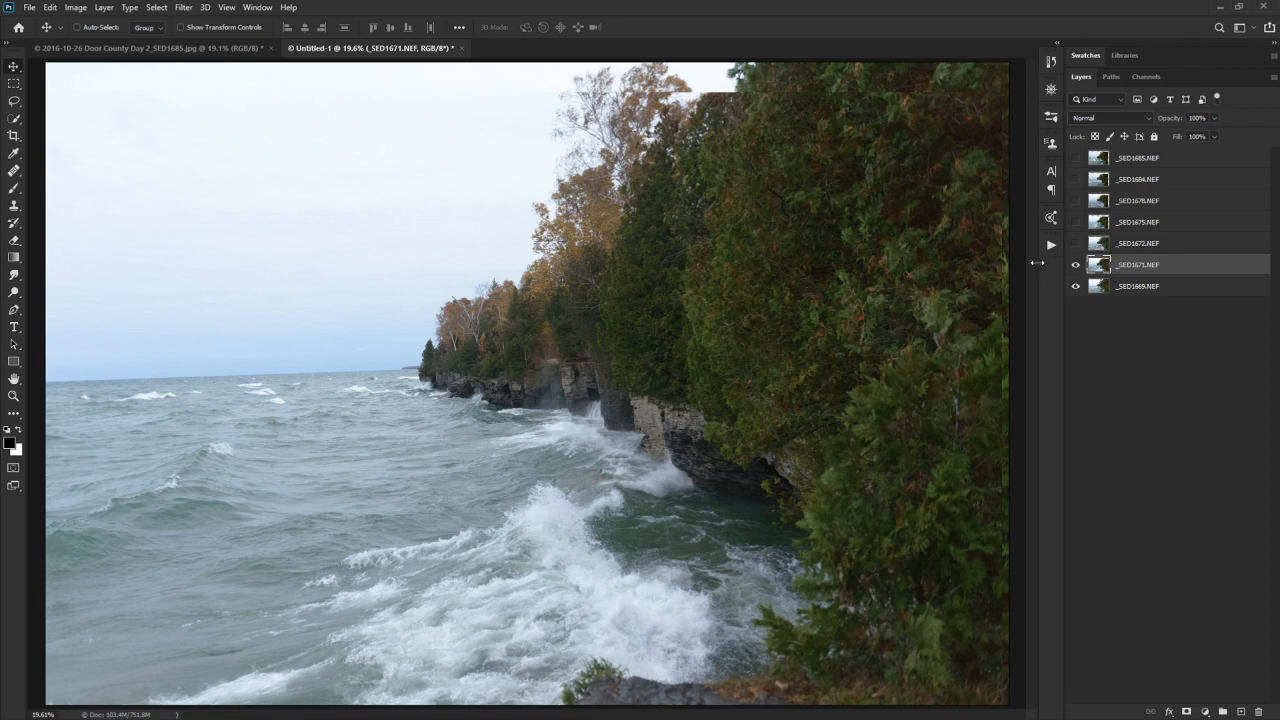
click(1077, 266)
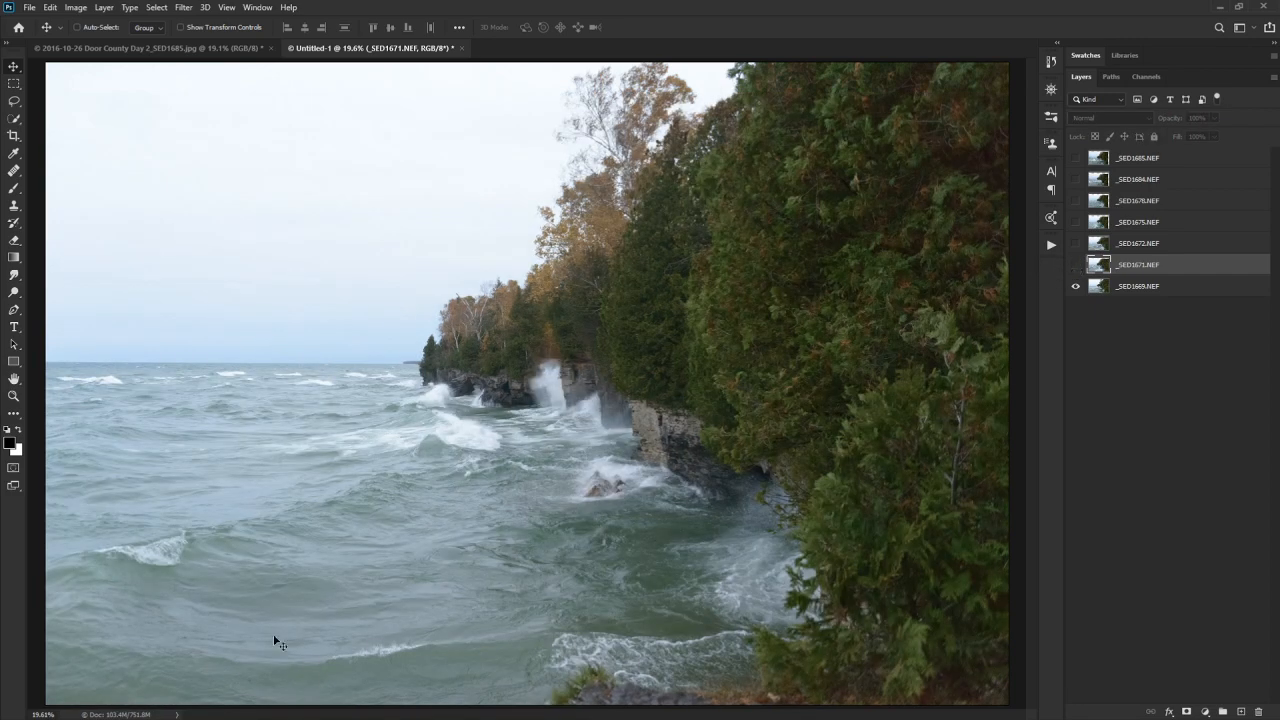
click(1077, 266)
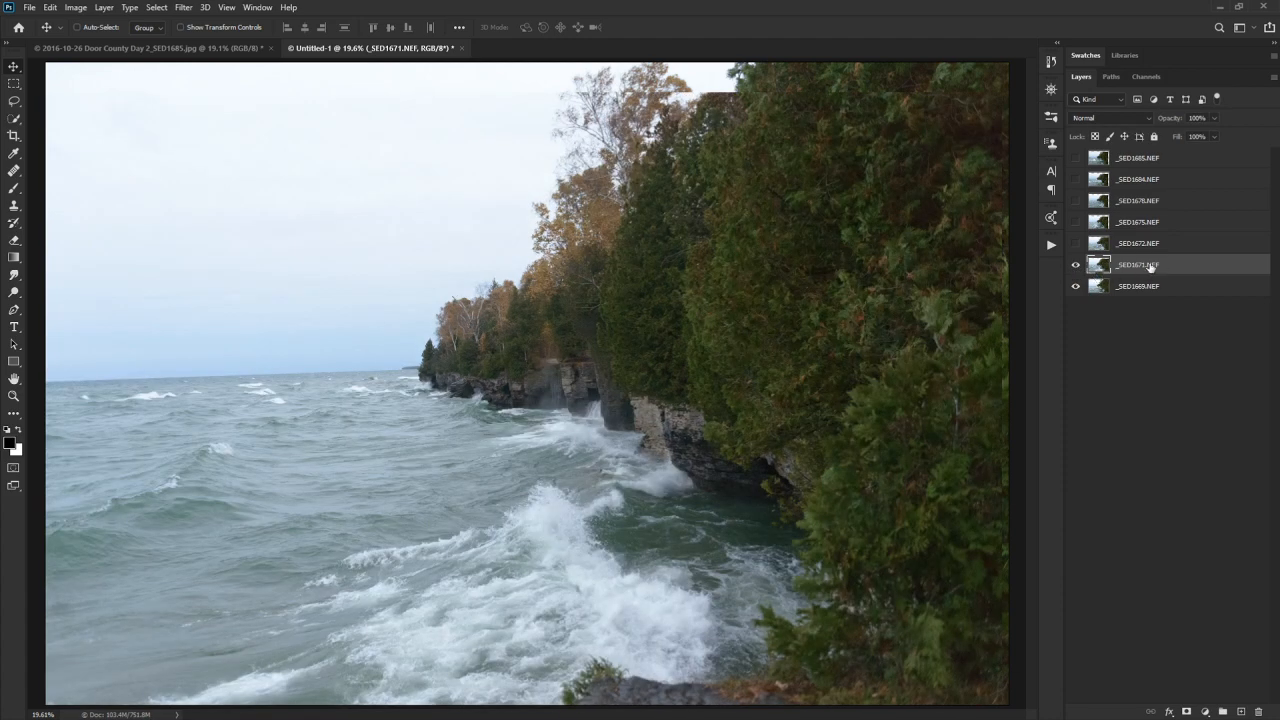
- Undo a newly added white mask on _SED1671.NEF, add a black mask instead, and toggle the layer's visibility to check it
click(1187, 711)
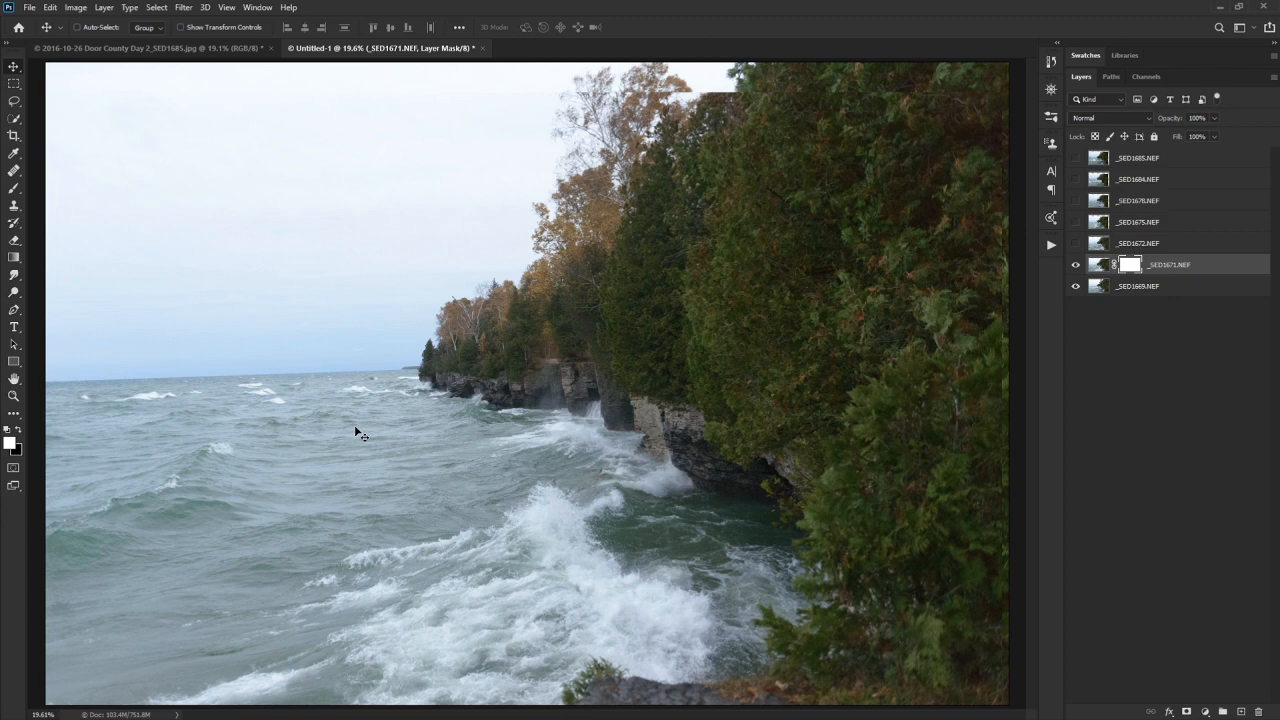
key(ctrl+z)
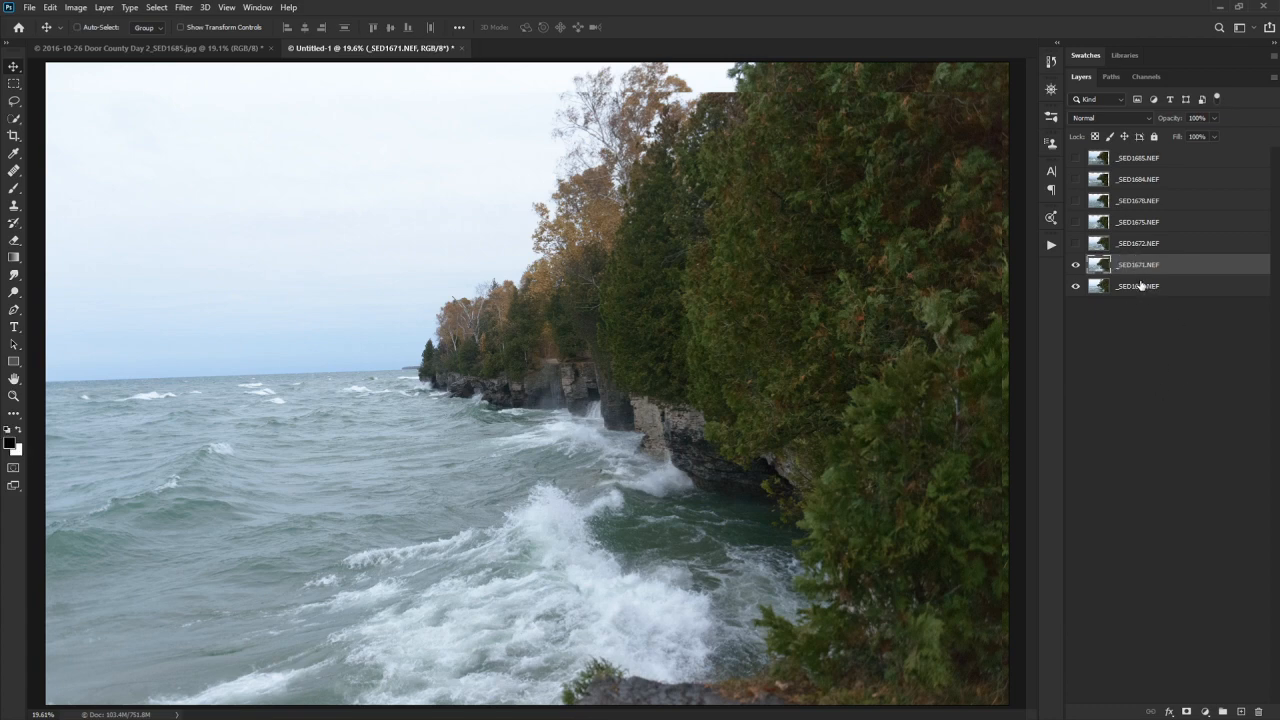
alt+click(1188, 712)
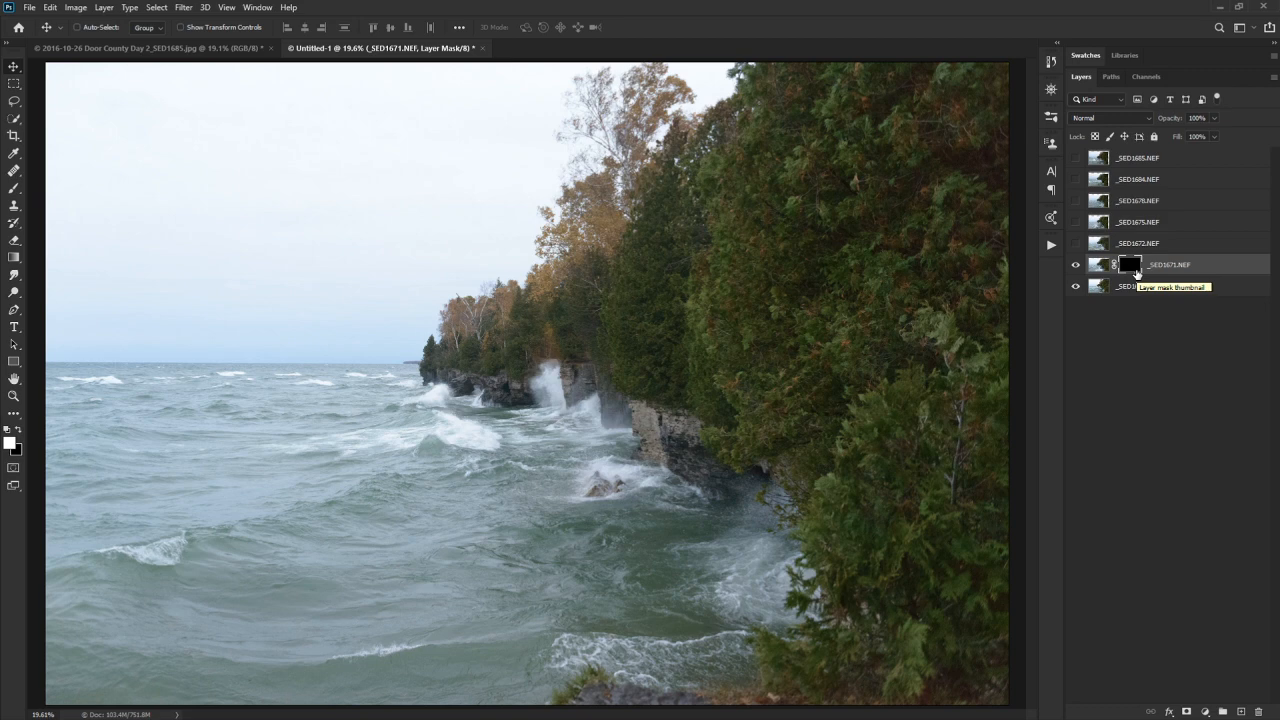
click(1076, 267)
click(1076, 267)
click(1076, 267)
click(1076, 267)
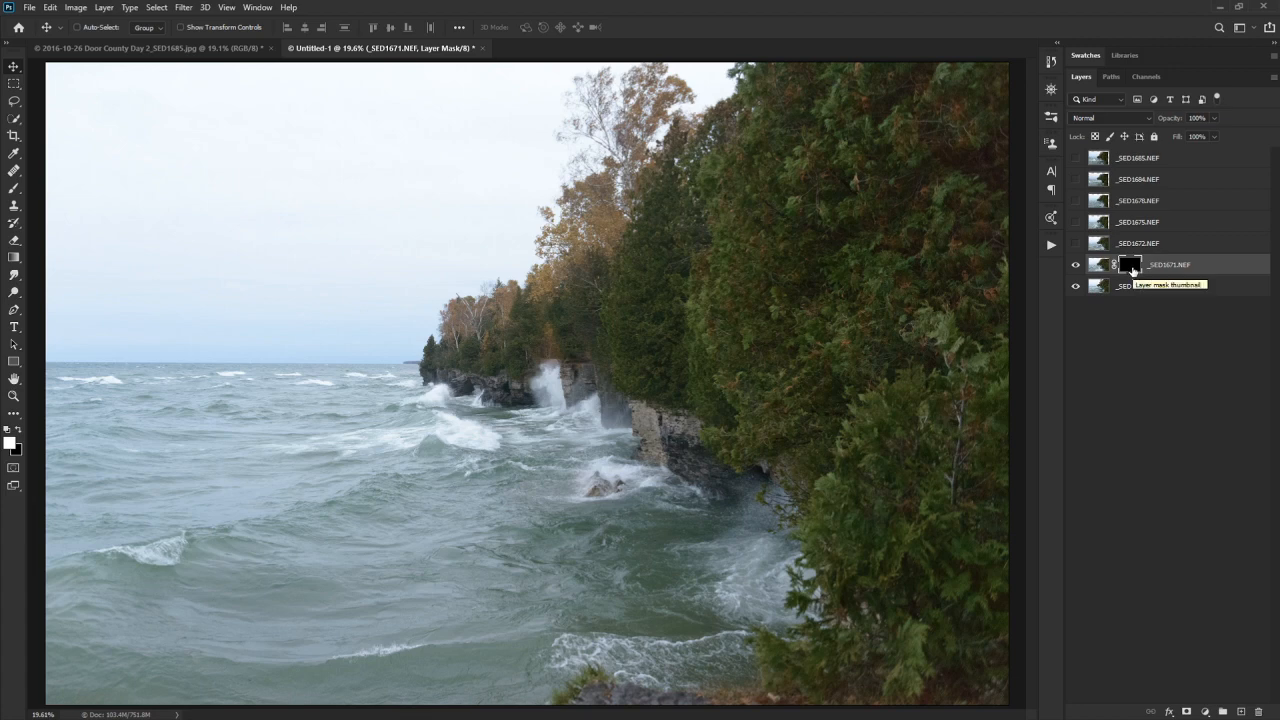
- Paint white on the _SED1671.NEF mask with a large soft brush to reveal the foreground waves, and paint black over the small rock
key(b)
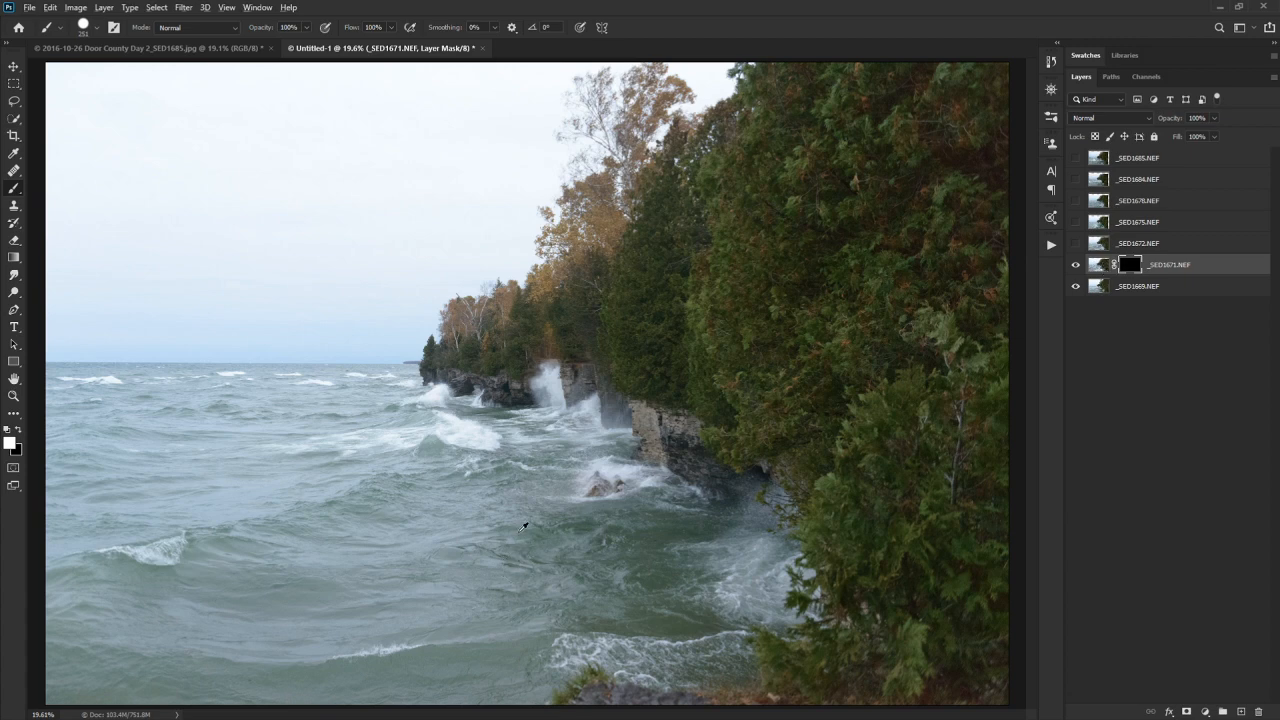
mouse_move(522, 527)
mouse_down()
mouse_move(548, 549)
mouse_move(540, 131)
mouse_up()
mouse_move(485, 600)
mouse_down()
mouse_move(466, 576)
mouse_move(461, 599)
mouse_move(399, 600)
mouse_move(417, 624)
mouse_move(317, 645)
mouse_move(361, 655)
mouse_move(278, 660)
mouse_move(212, 709)
mouse_move(188, 705)
mouse_move(490, 685)
mouse_move(535, 630)
mouse_move(578, 615)
mouse_move(559, 569)
mouse_move(635, 610)
mouse_move(635, 583)
mouse_move(662, 607)
mouse_move(700, 610)
mouse_move(591, 616)
mouse_move(553, 558)
mouse_move(515, 546)
mouse_move(512, 529)
mouse_move(409, 593)
mouse_move(471, 563)
mouse_move(426, 554)
mouse_move(348, 612)
mouse_move(482, 550)
mouse_move(506, 520)
mouse_move(581, 565)
mouse_move(575, 533)
mouse_move(607, 569)
mouse_move(609, 538)
mouse_move(636, 525)
mouse_move(666, 579)
mouse_move(681, 570)
mouse_move(680, 600)
mouse_up()
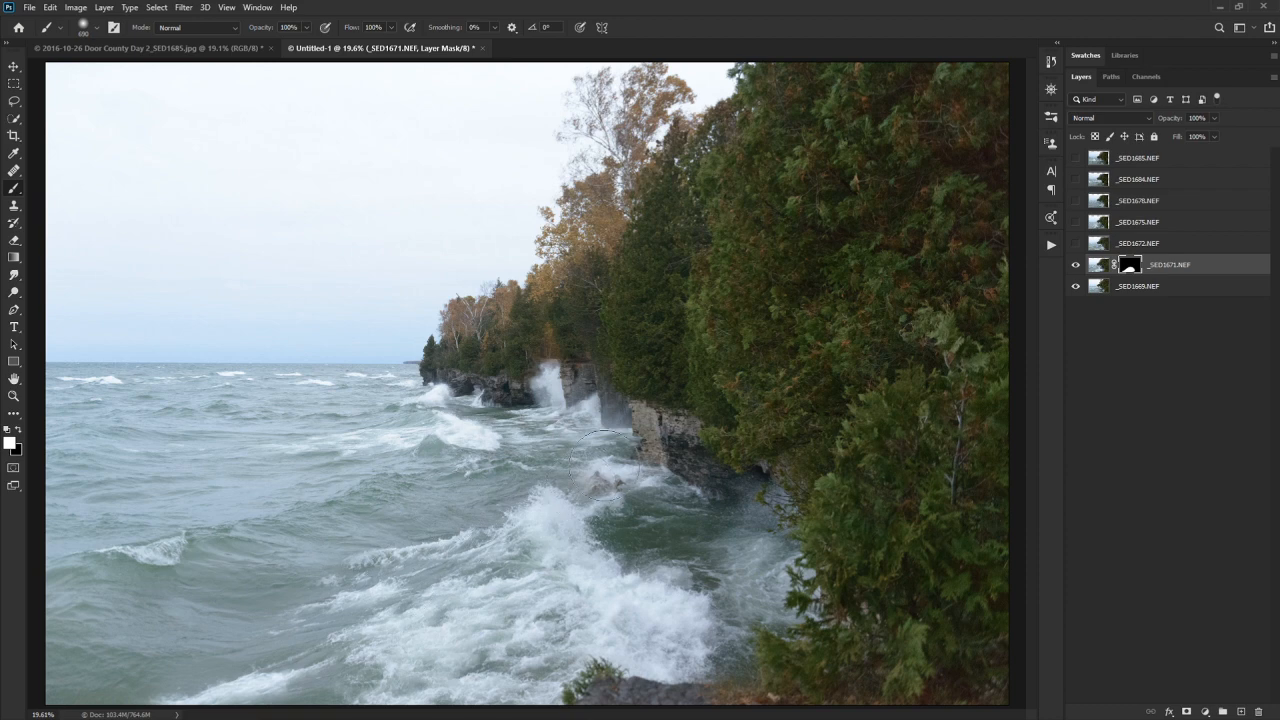
key(x)
click(602, 466)
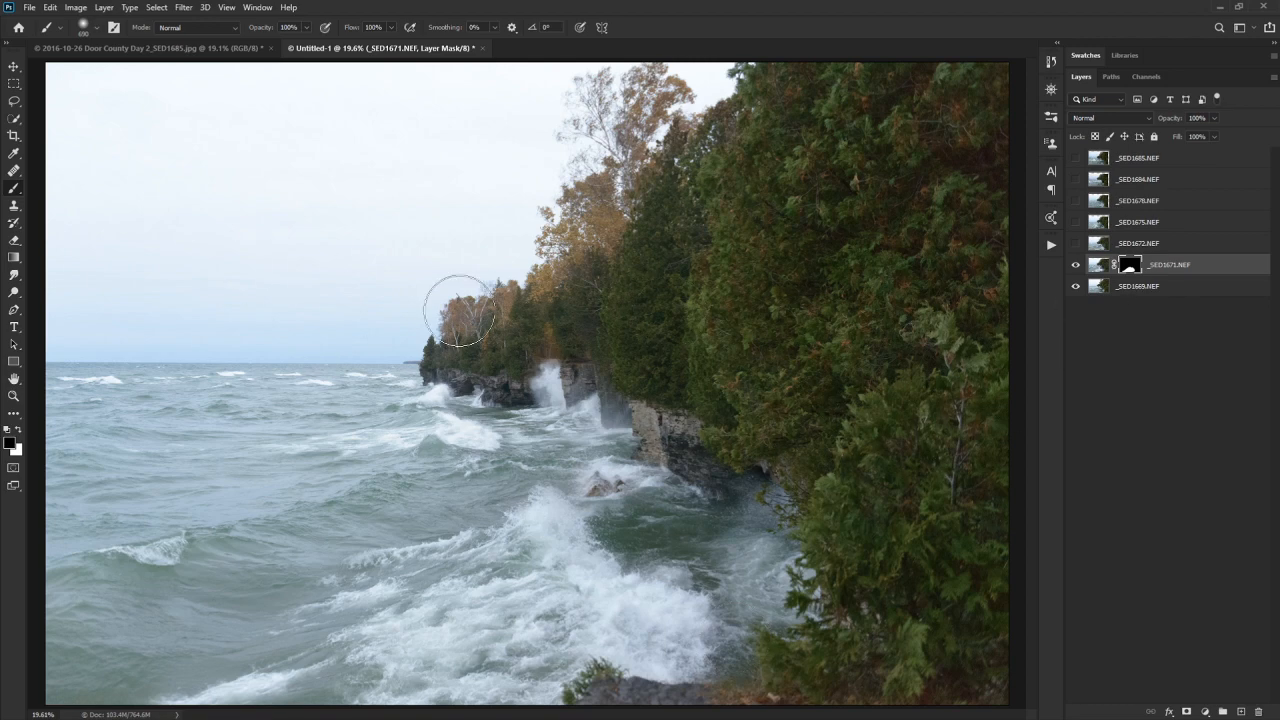
- Try moving the masked _SED1671.NEF layer across the image
key(v)
mouse_move(560, 412)
mouse_down()
mouse_move(631, 309)
mouse_move(781, 150)
mouse_move(683, 178)
mouse_move(377, 119)
mouse_move(314, 131)
mouse_move(684, 205)
mouse_move(724, 294)
mouse_move(383, 337)
mouse_move(578, 315)
mouse_move(627, 261)
mouse_move(709, 322)
mouse_up()
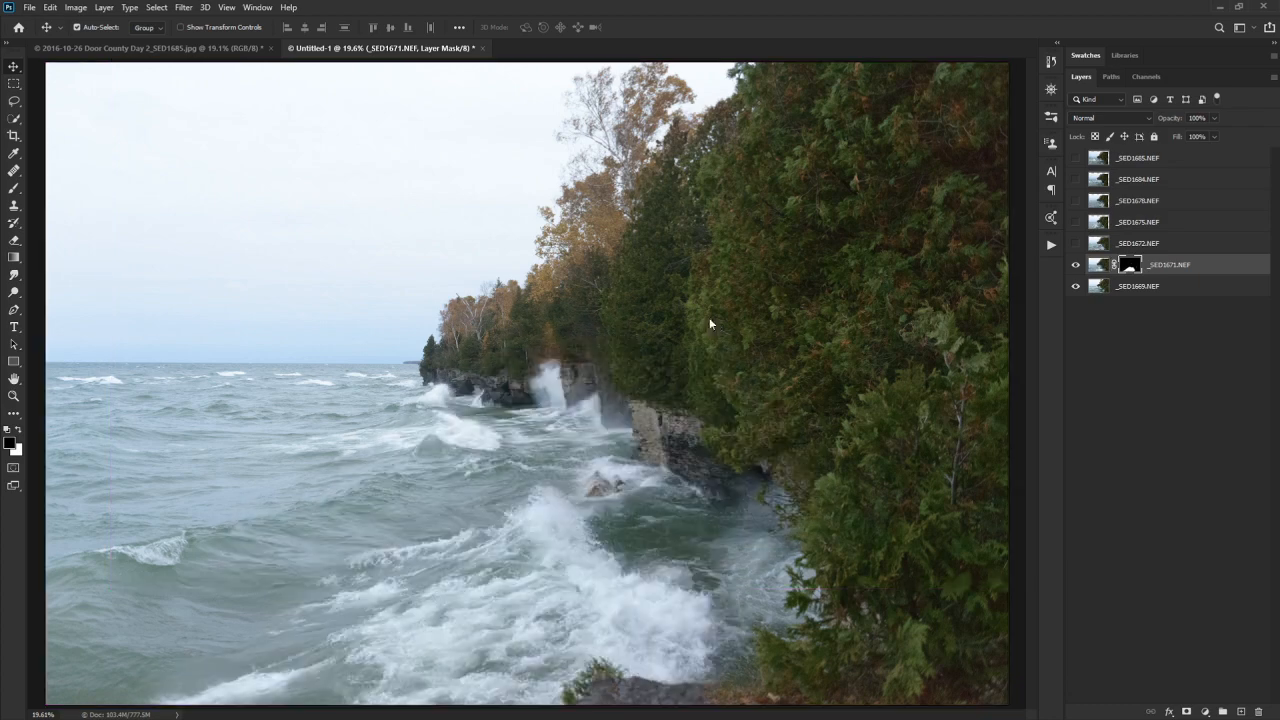
- Display the _SED1671.NEF mask by itself, paint white over the grey patches inside the white area, and return to the image
alt+click(1133, 268)
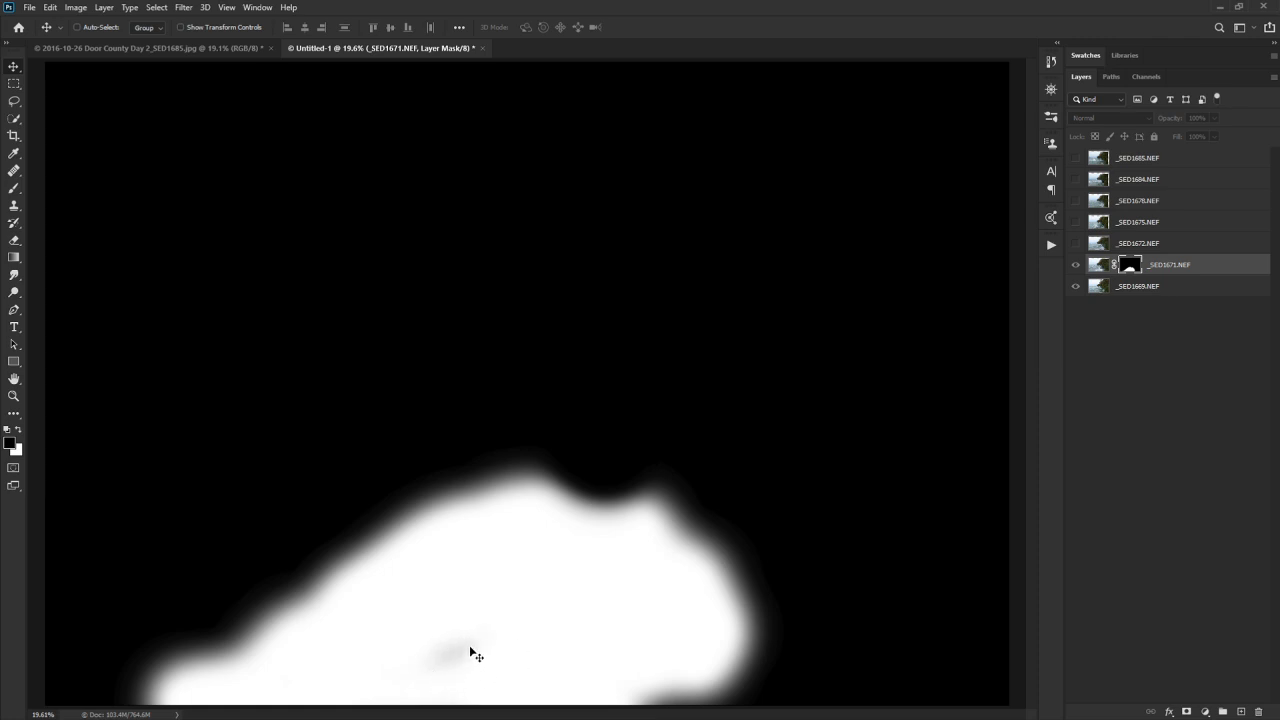
click(15, 198)
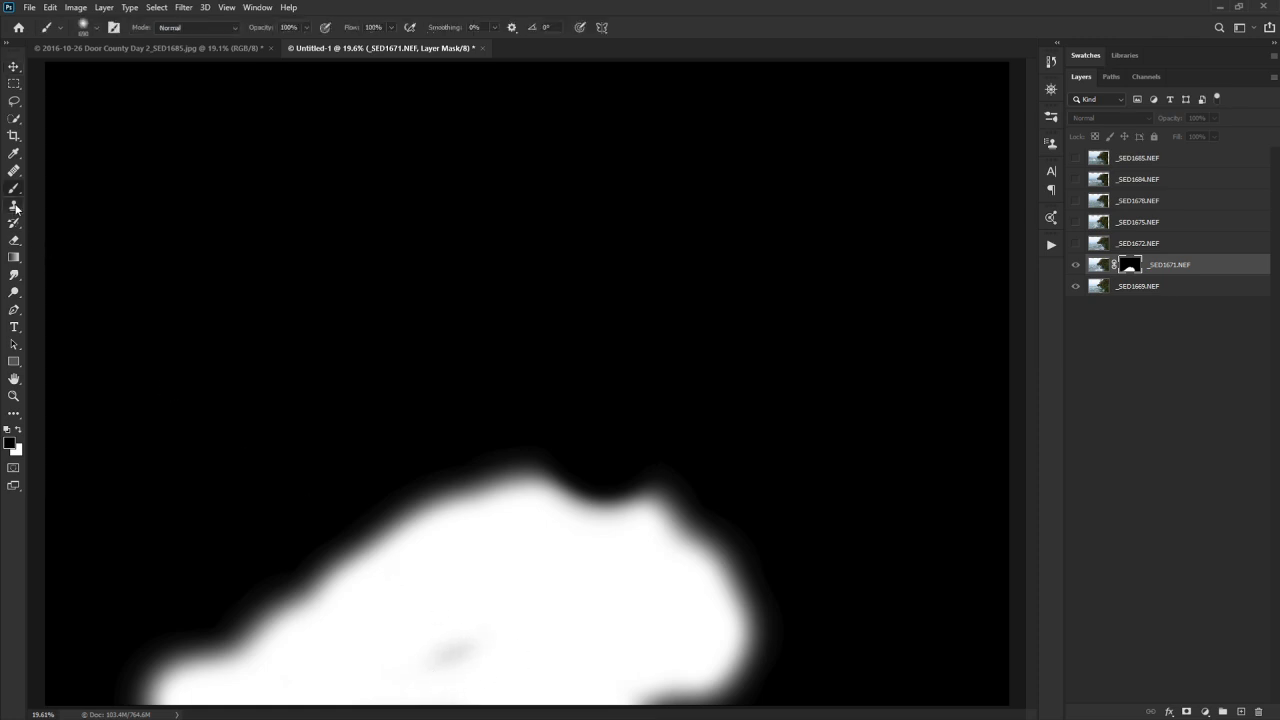
click(18, 429)
mouse_move(465, 607)
mouse_down()
mouse_move(471, 676)
mouse_move(457, 657)
mouse_move(597, 670)
mouse_move(590, 678)
mouse_move(649, 661)
mouse_move(599, 695)
mouse_up()
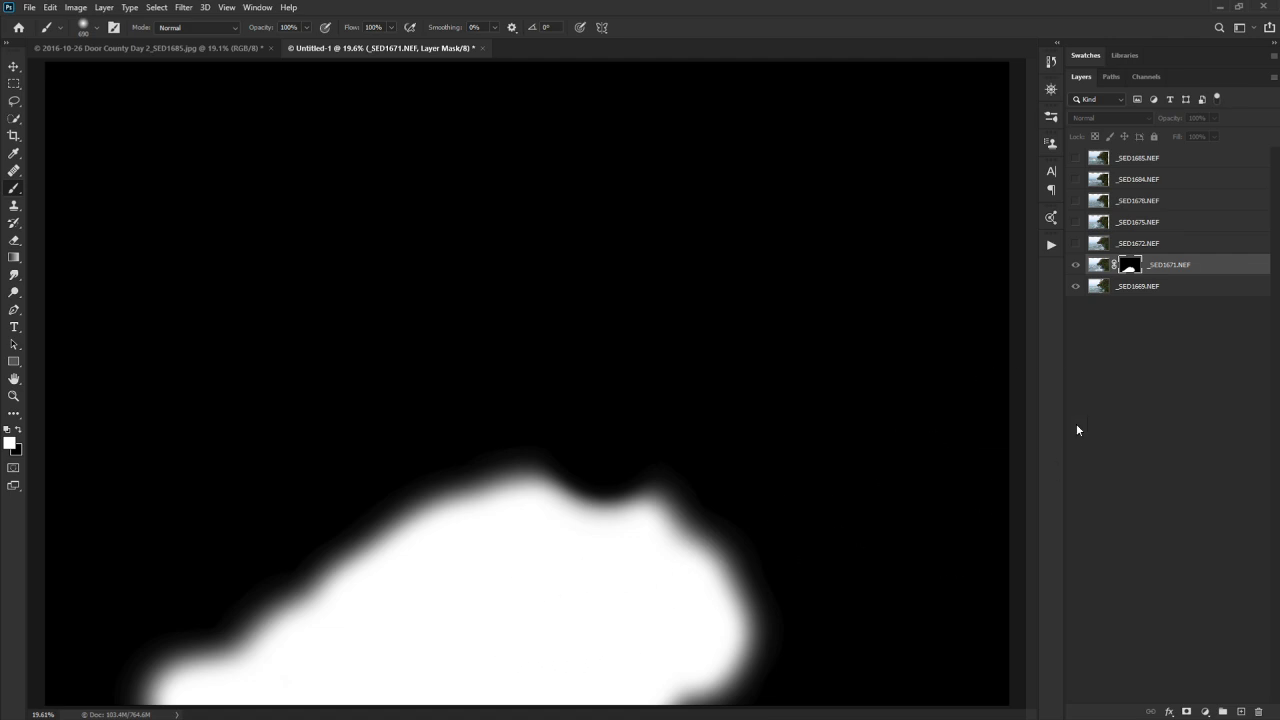
alt+click(1129, 266)
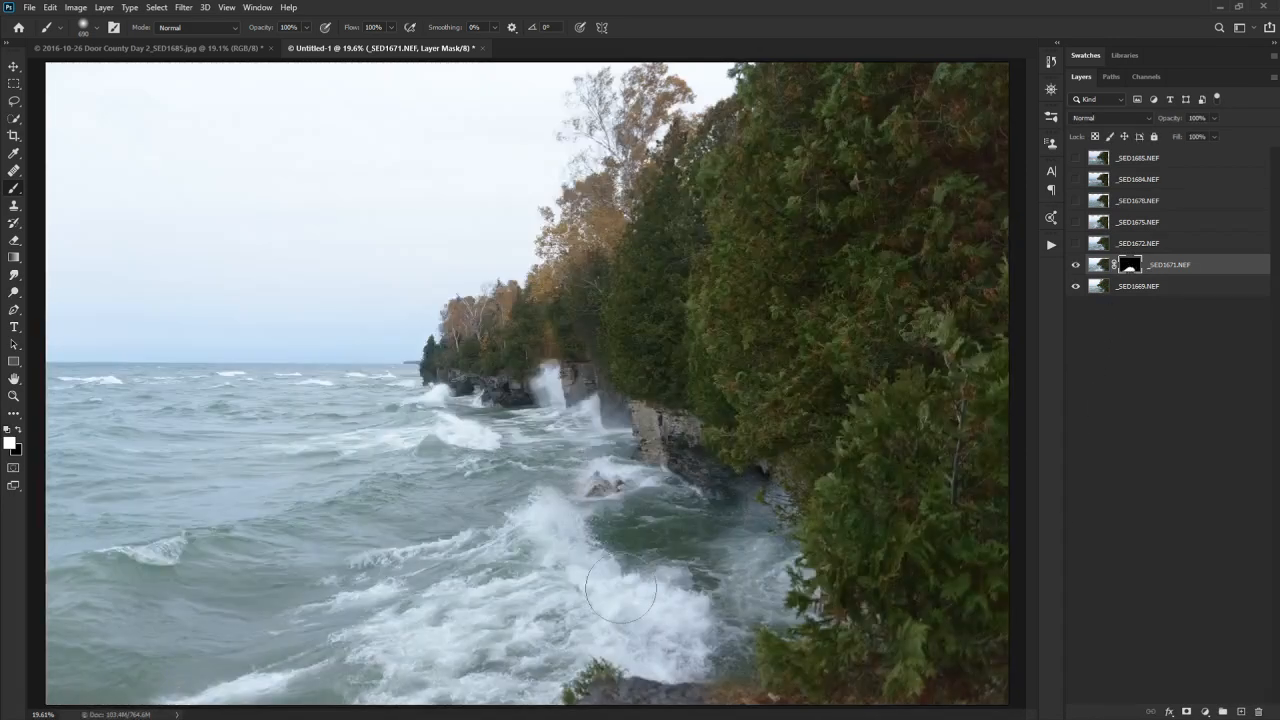
- Paint white on the mask with a smaller brush around the rock, and with a larger one over the water toward the photo's left edge
drag(581, 479, 552, 488)
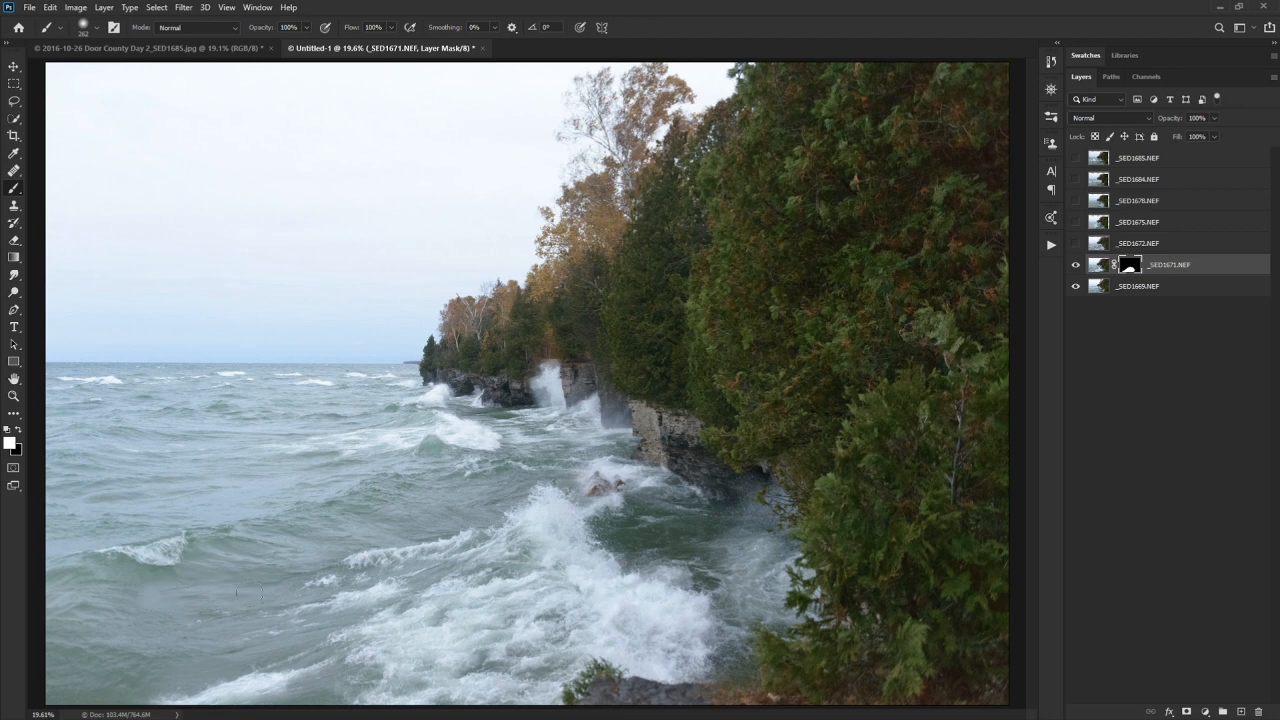
mouse_move(278, 565)
mouse_down()
mouse_move(291, 562)
mouse_move(170, 575)
mouse_move(83, 645)
mouse_up()
- Refine the revealed wave's left side on the mask with black and white, and display the mask by itself
key(x)
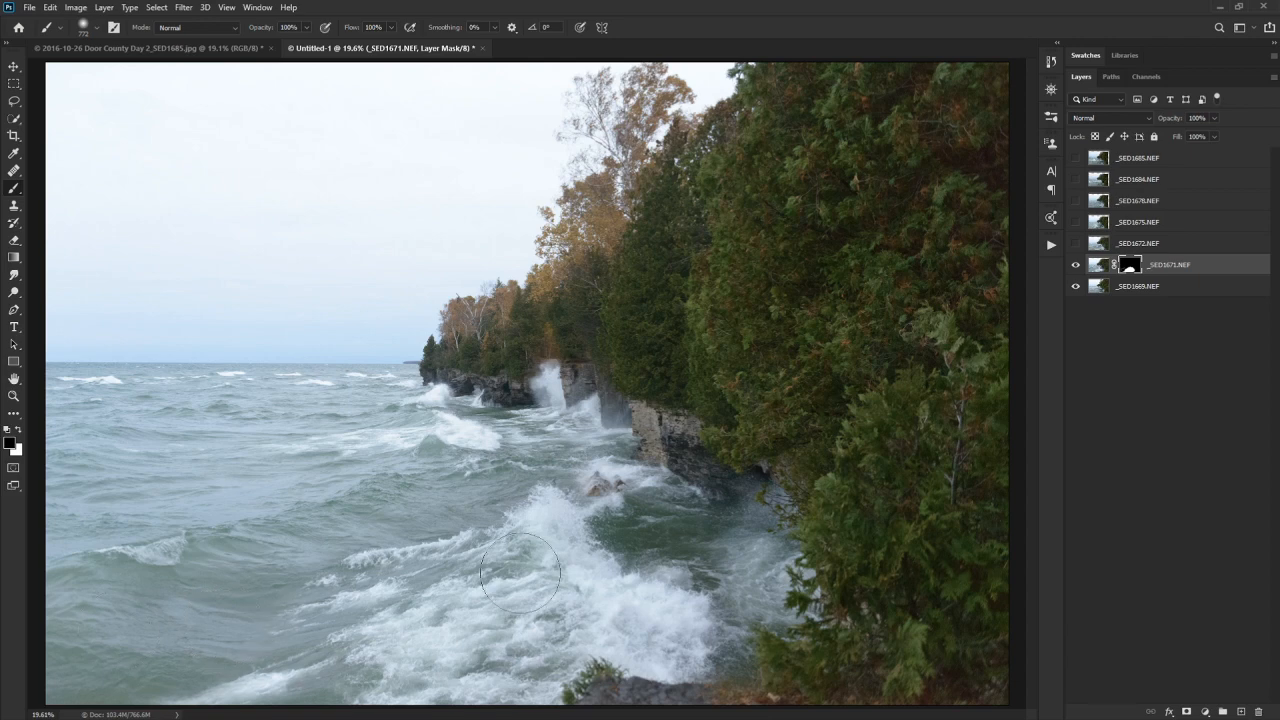
mouse_move(368, 560)
alt+mouse_down()
mouse_move(334, 568)
mouse_move(360, 717)
alt+mouse_up()
alt+drag(346, 537, 340, 556)
key(x)
mouse_move(288, 549)
mouse_down()
mouse_move(324, 555)
mouse_move(307, 292)
mouse_up()
alt+click(1130, 268)
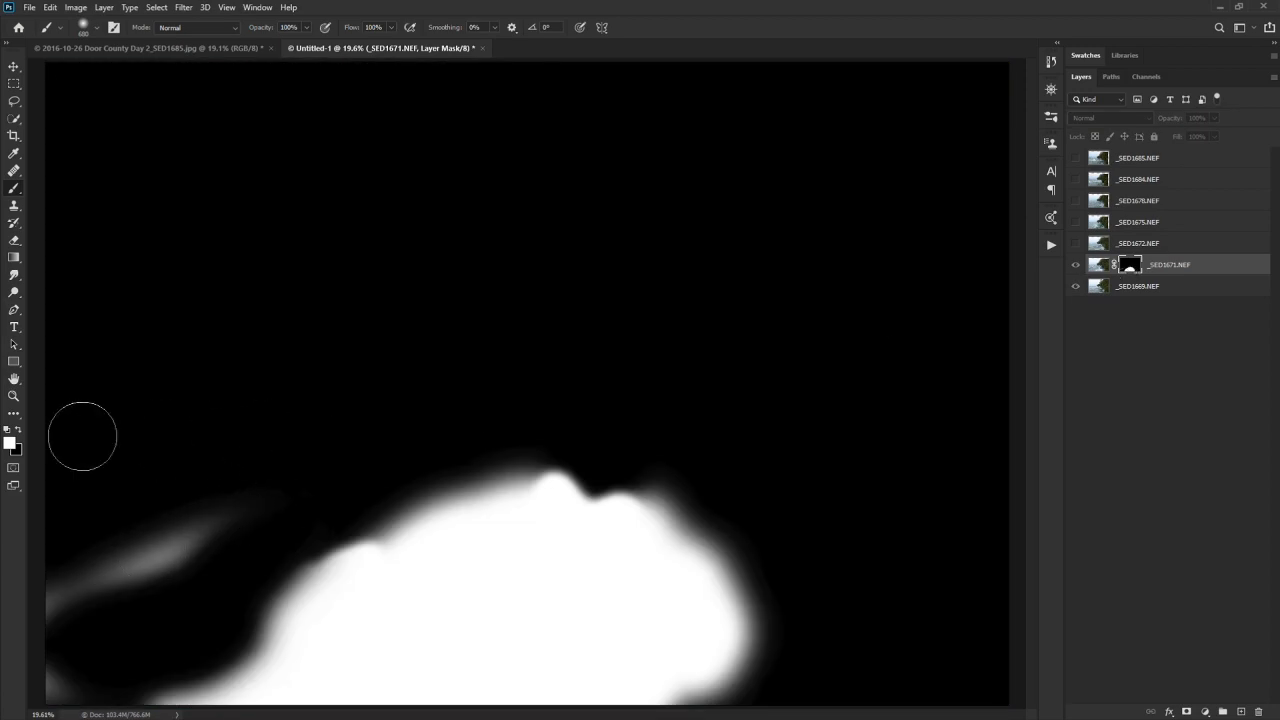
- Paint black over the grey streaks near the left edge of the _SED1671.NEF mask, and return to the image
key(x)
mouse_move(243, 477)
mouse_down()
mouse_move(206, 519)
mouse_move(48, 607)
mouse_move(108, 574)
mouse_move(30, 692)
mouse_up()
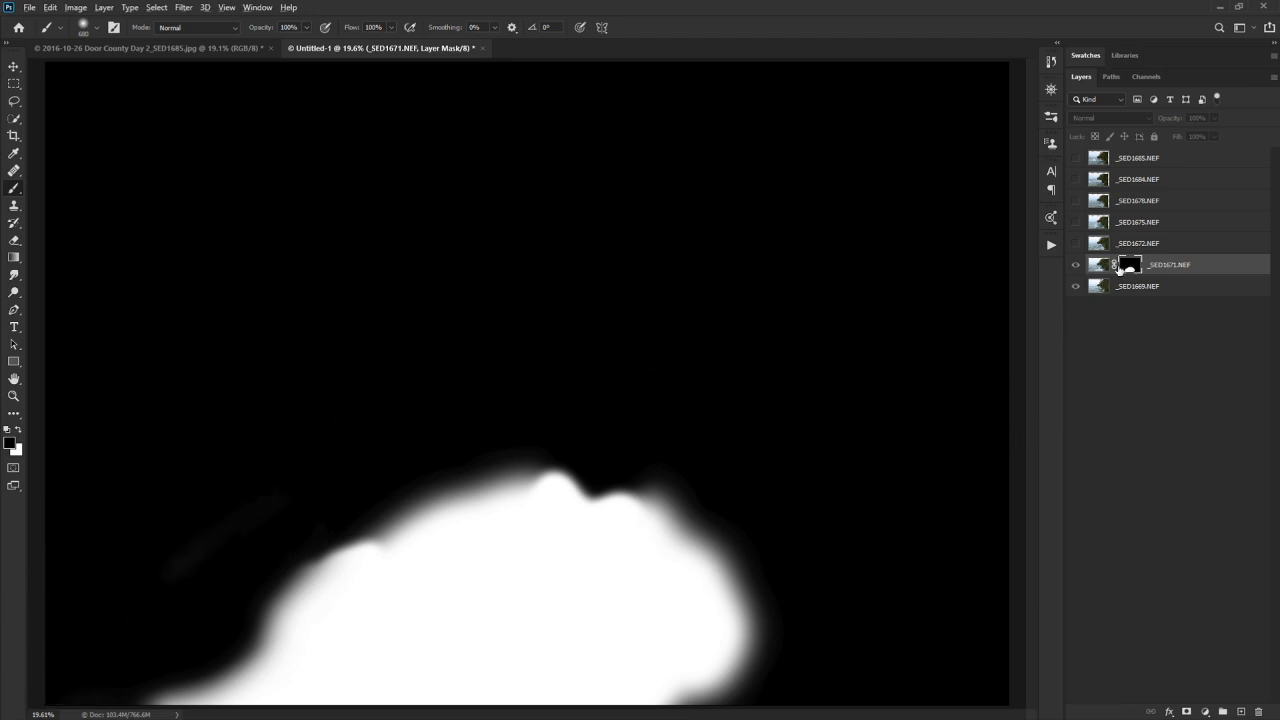
click(1100, 268)
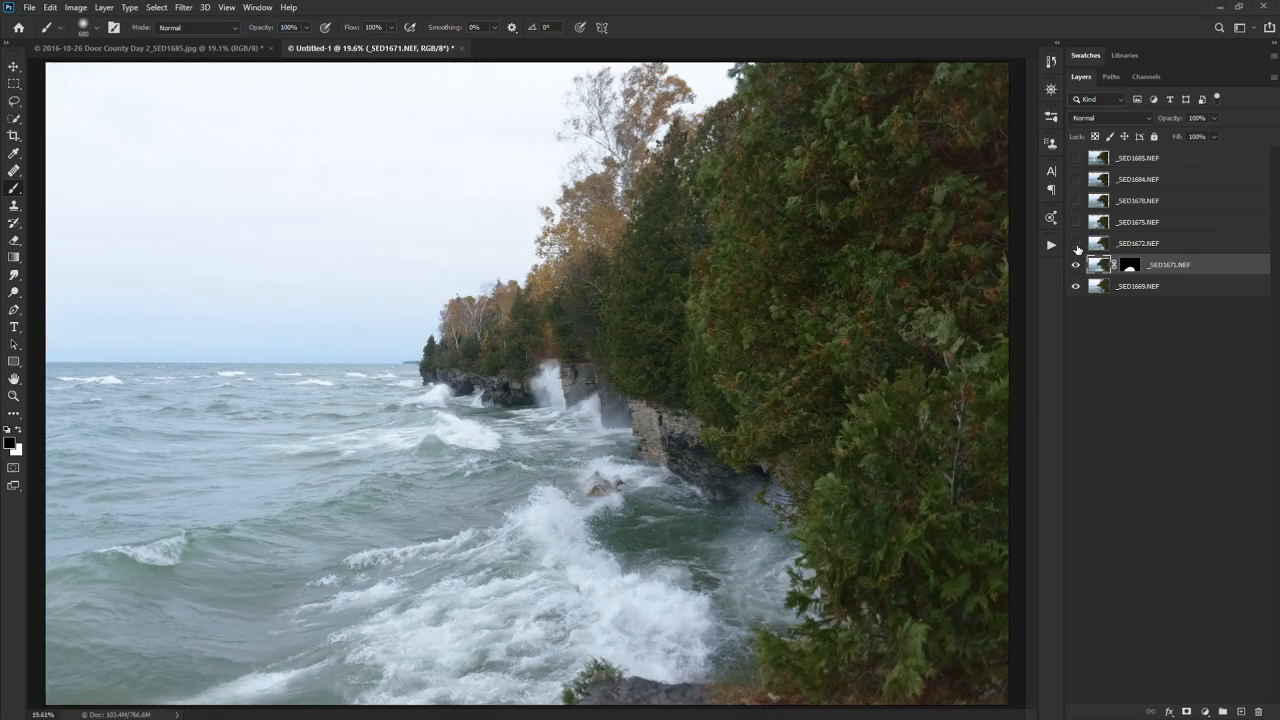
- Compare the image with and without the _SED1672.NEF layer, and delete that layer
click(1076, 245)
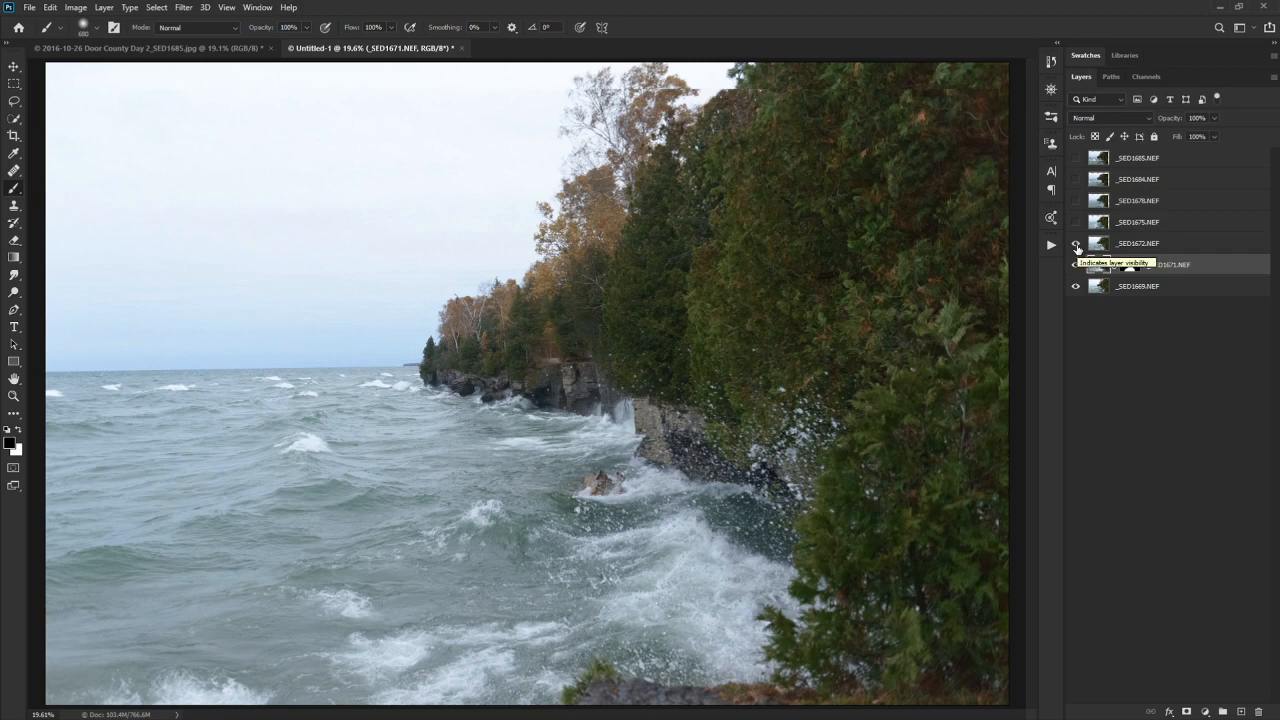
click(1076, 245)
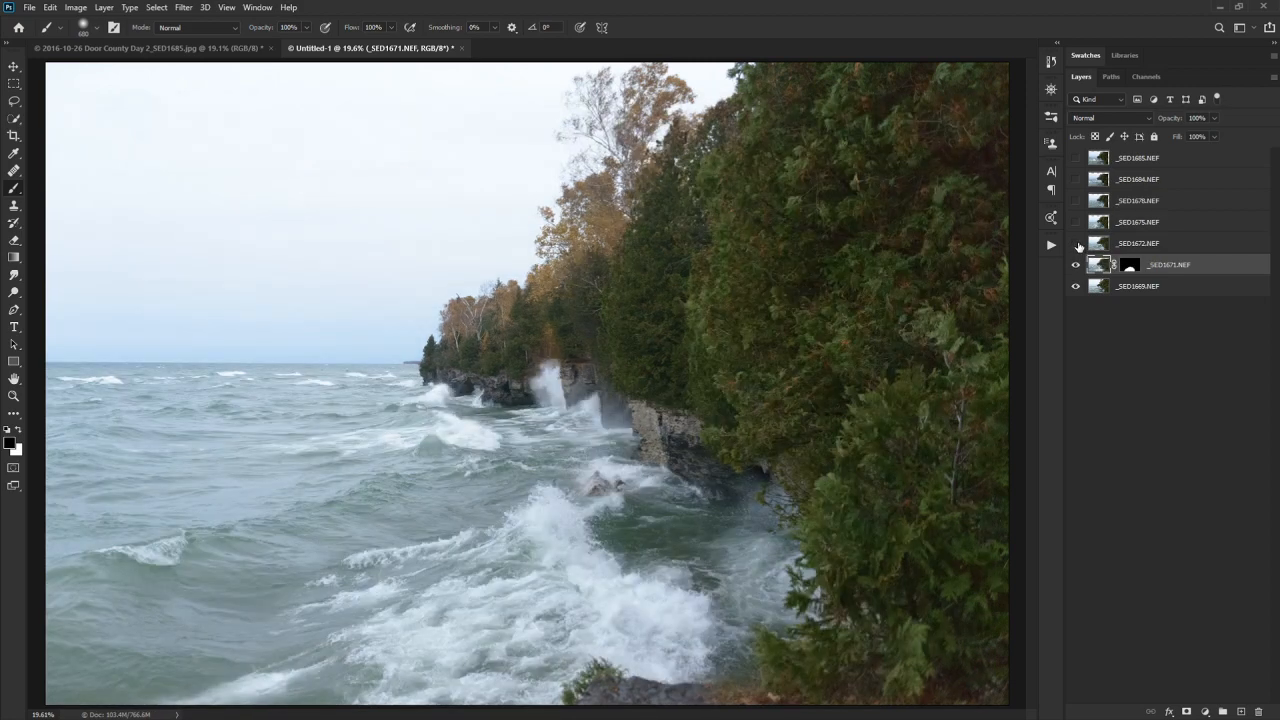
click(1076, 245)
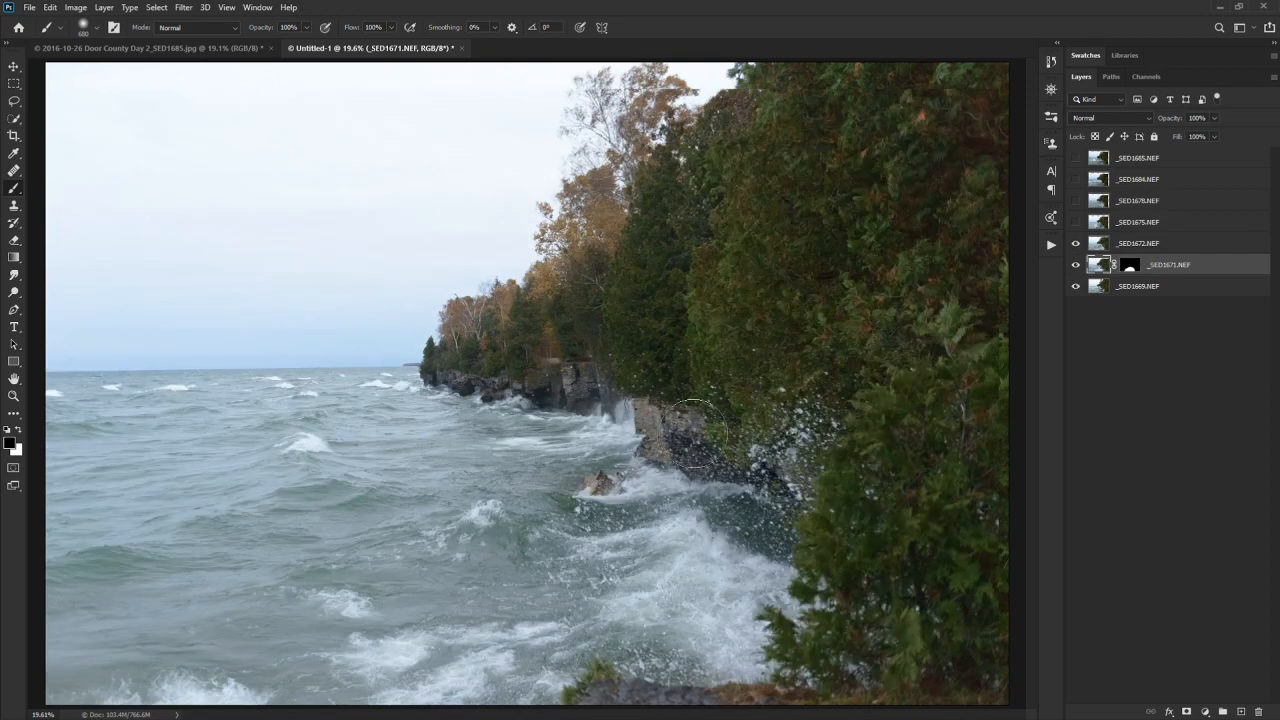
click(1076, 245)
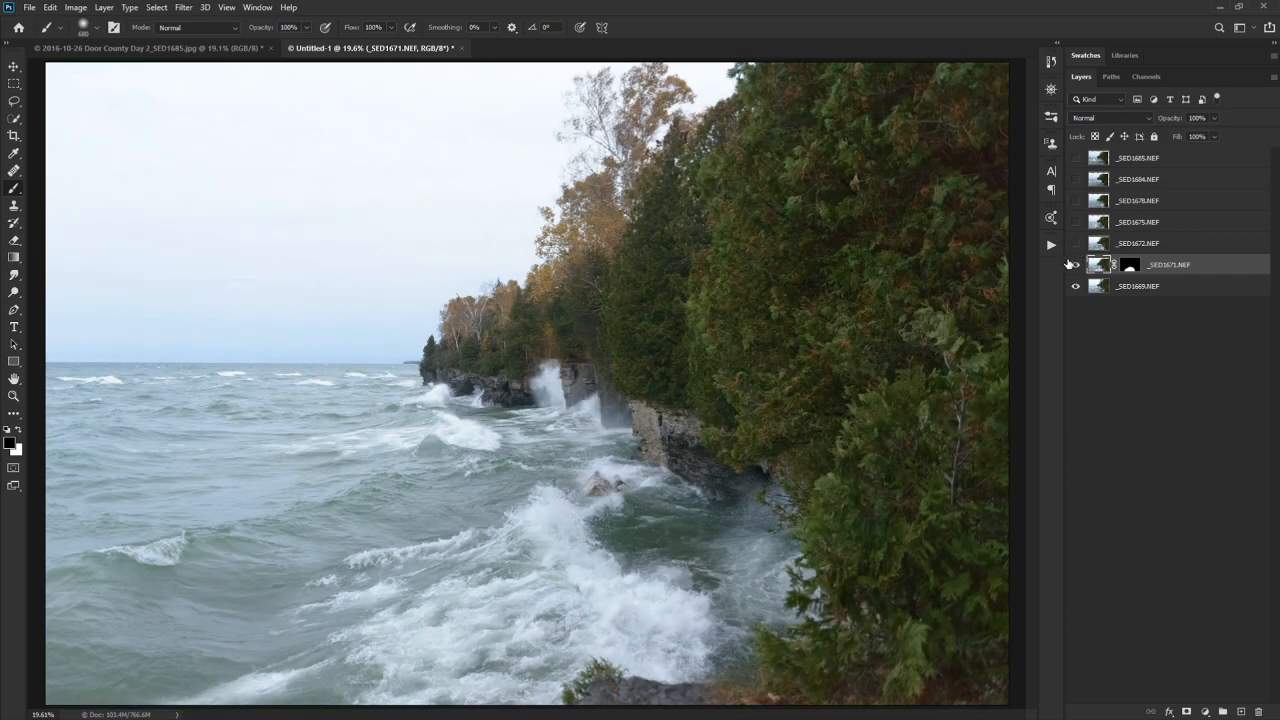
drag(1181, 249, 1260, 711)
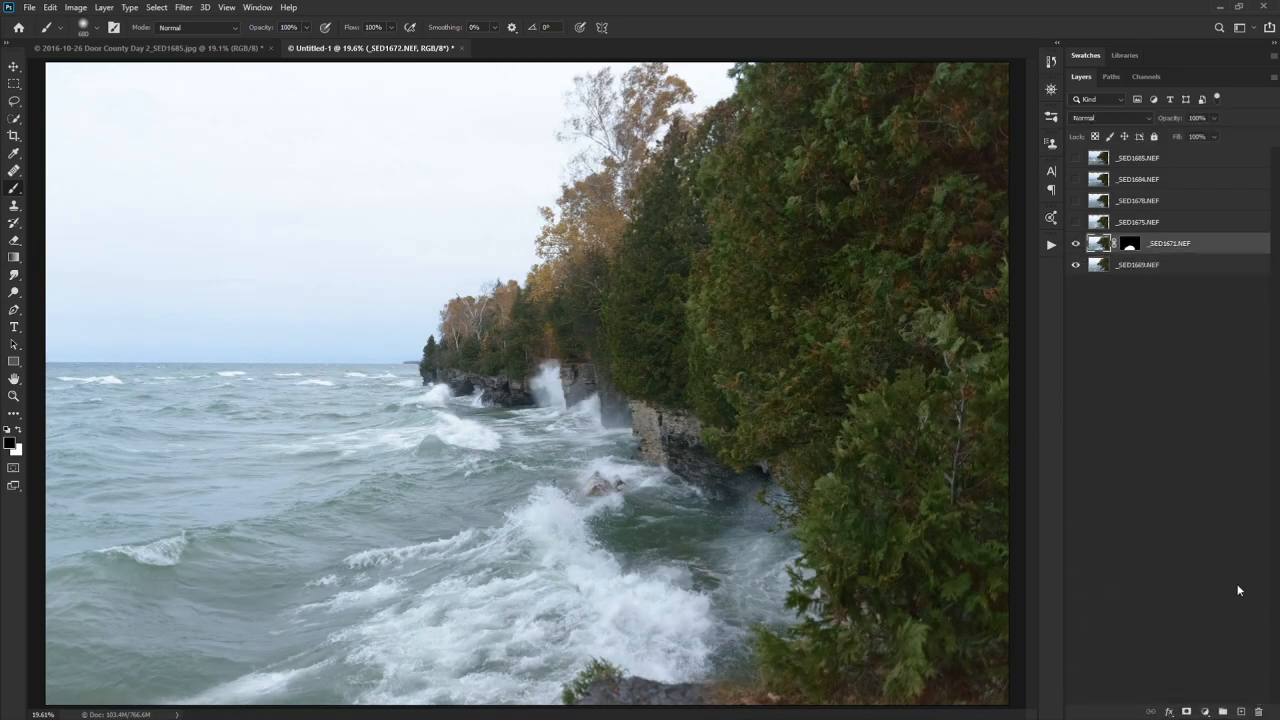
- Examine the waves on the _SED1675.NEF layer by repeatedly showing and hiding it over the blended image
click(1076, 224)
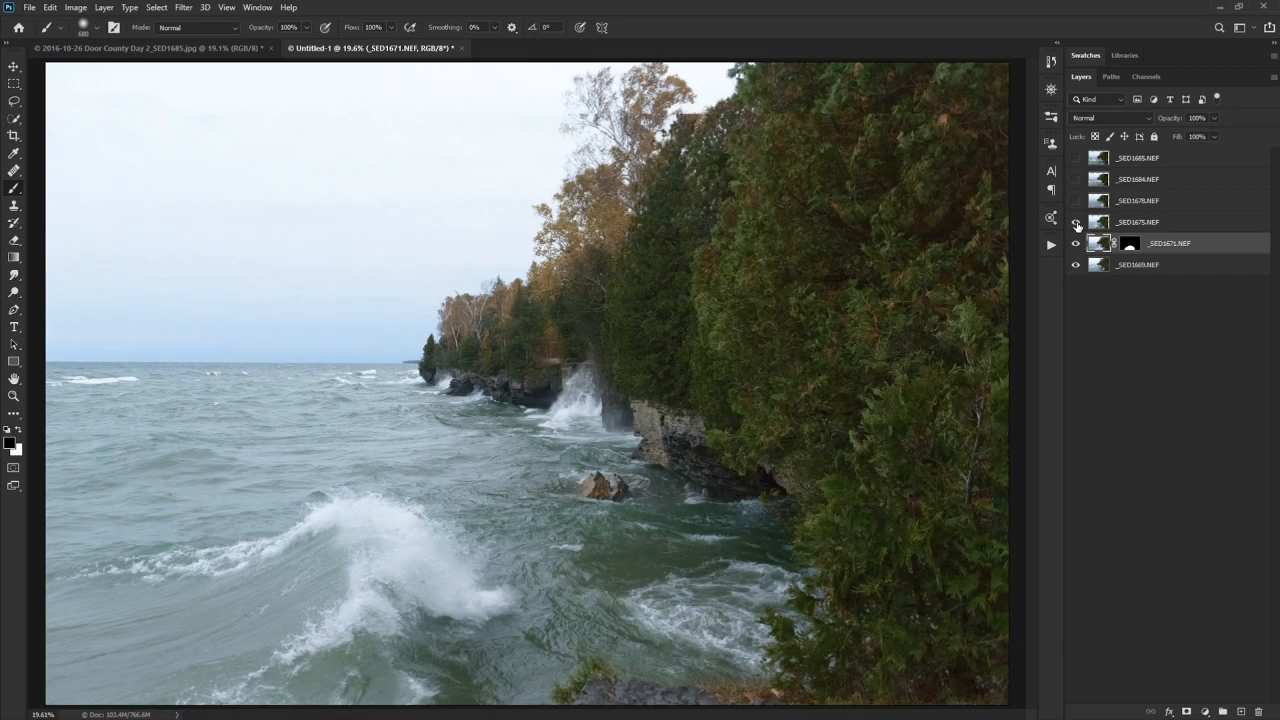
click(1076, 224)
click(1076, 224)
click(1077, 222)
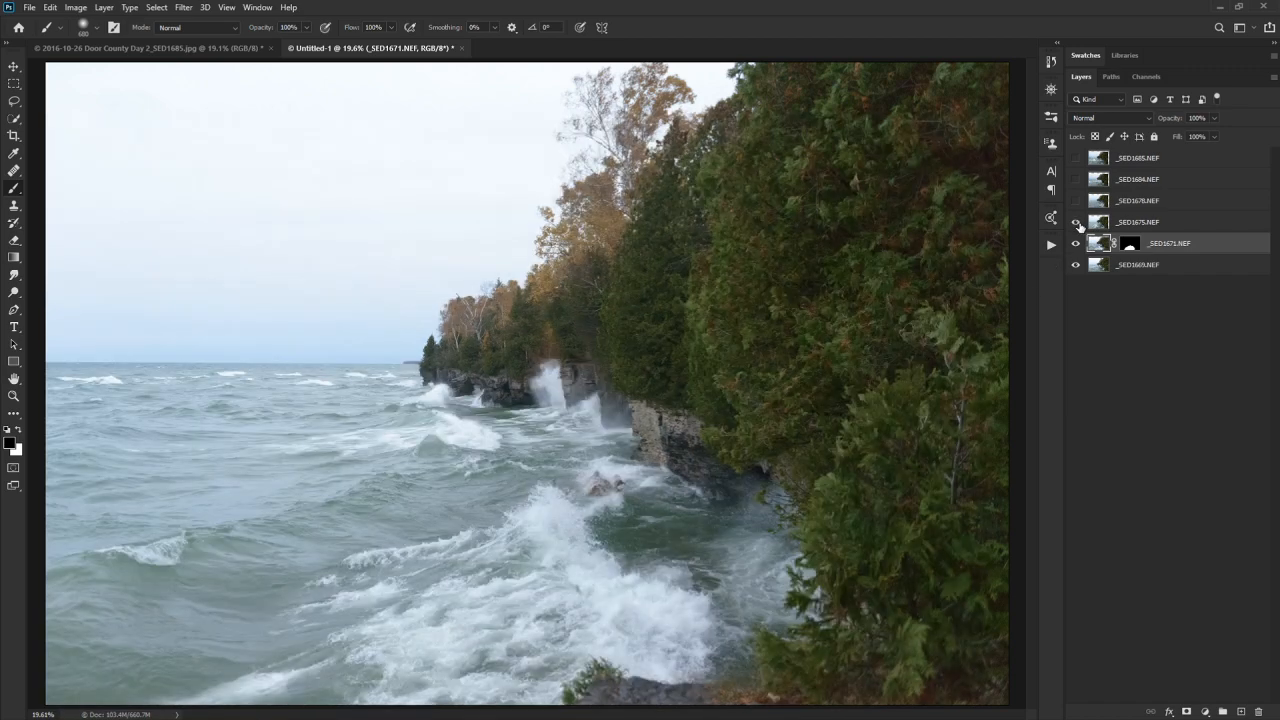
click(1077, 223)
click(1077, 223)
click(1077, 223)
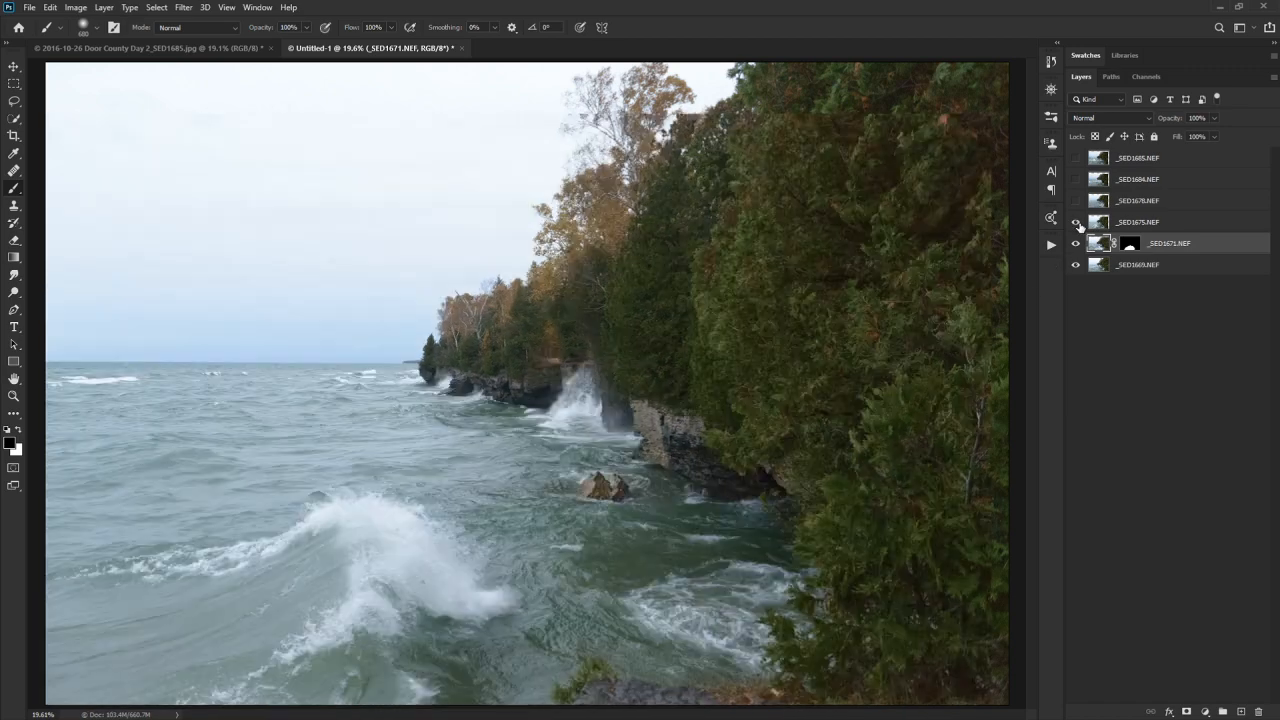
click(1077, 223)
click(1077, 223)
click(1077, 224)
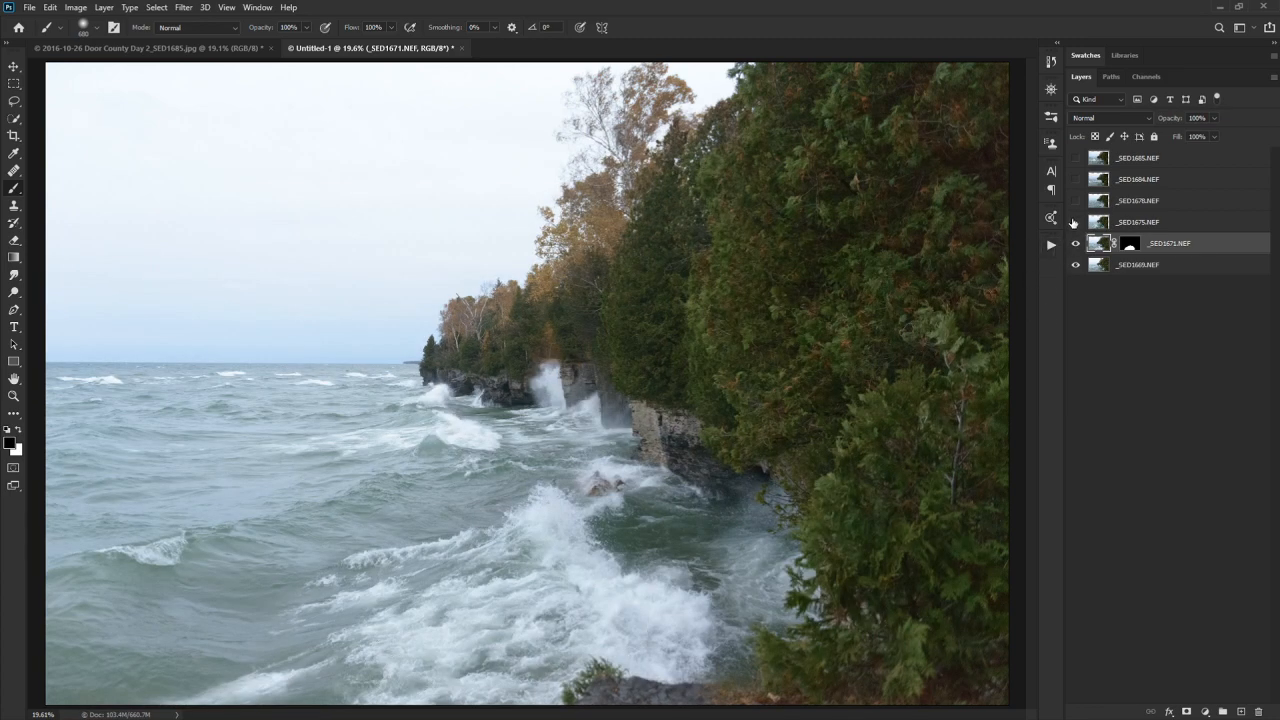
click(1077, 223)
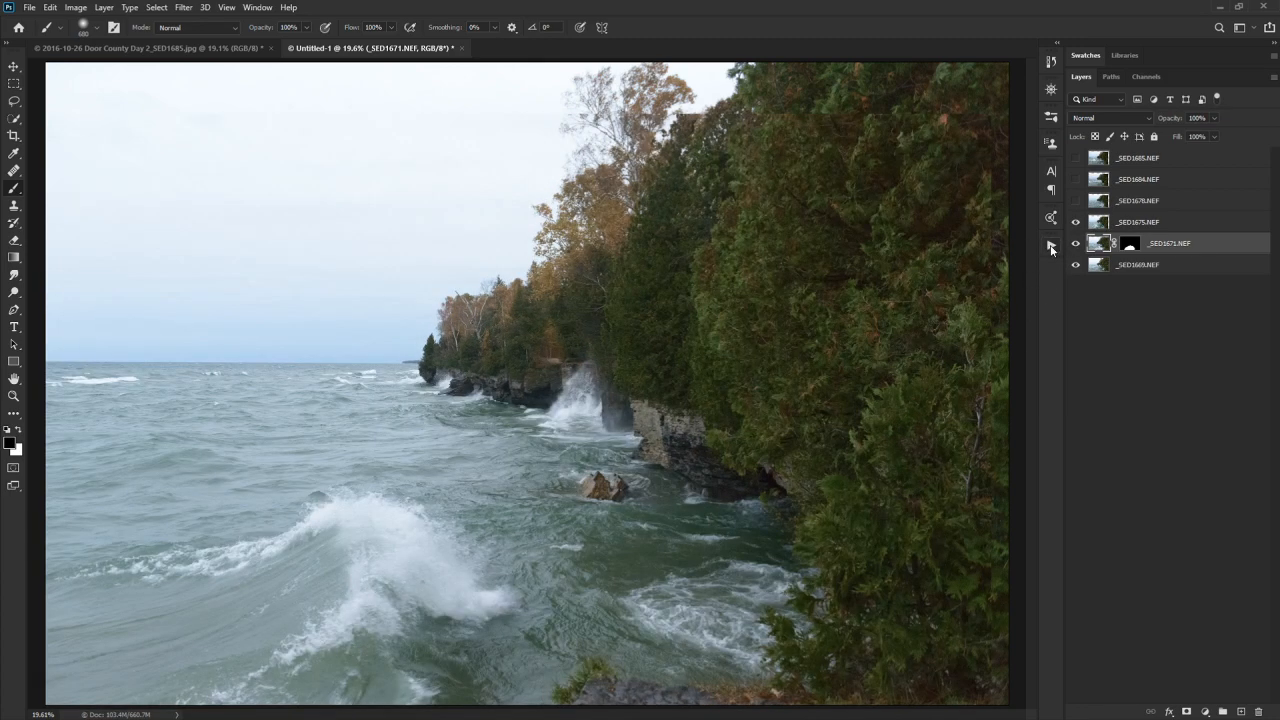
click(1077, 224)
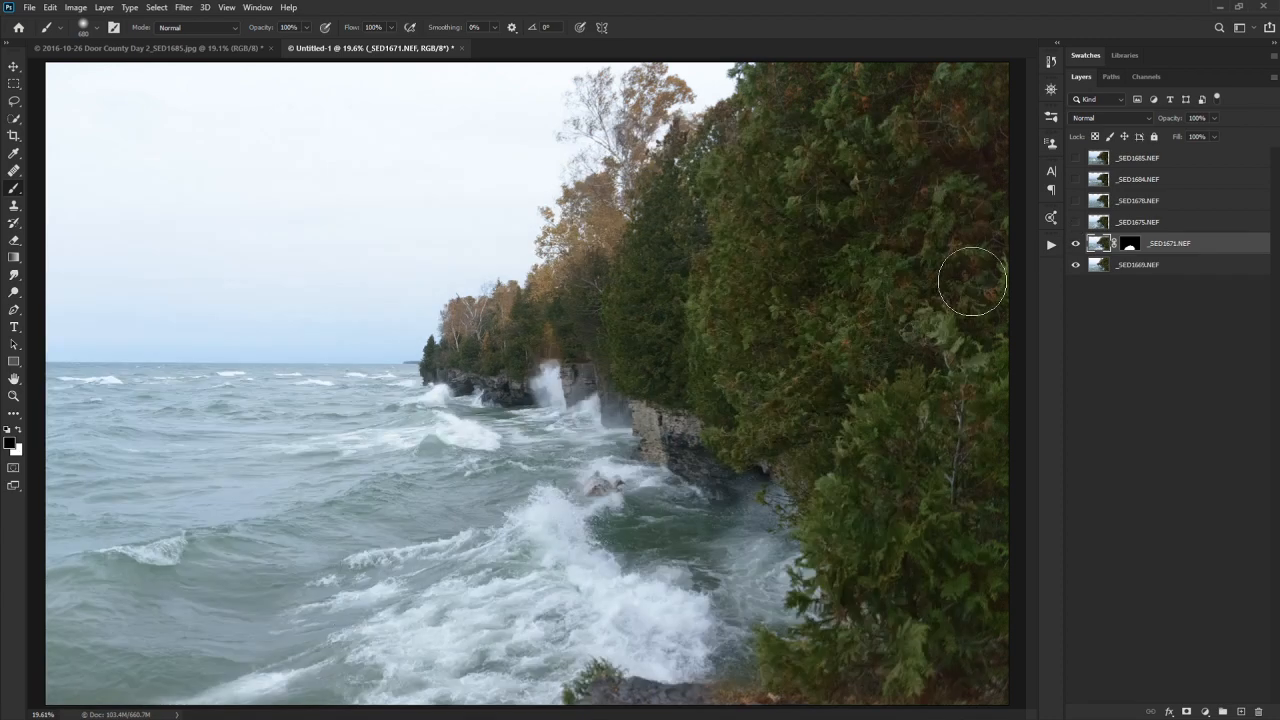
- Show the _SED1675.NEF layer and add a black layer mask to it
click(1077, 224)
click(1136, 222)
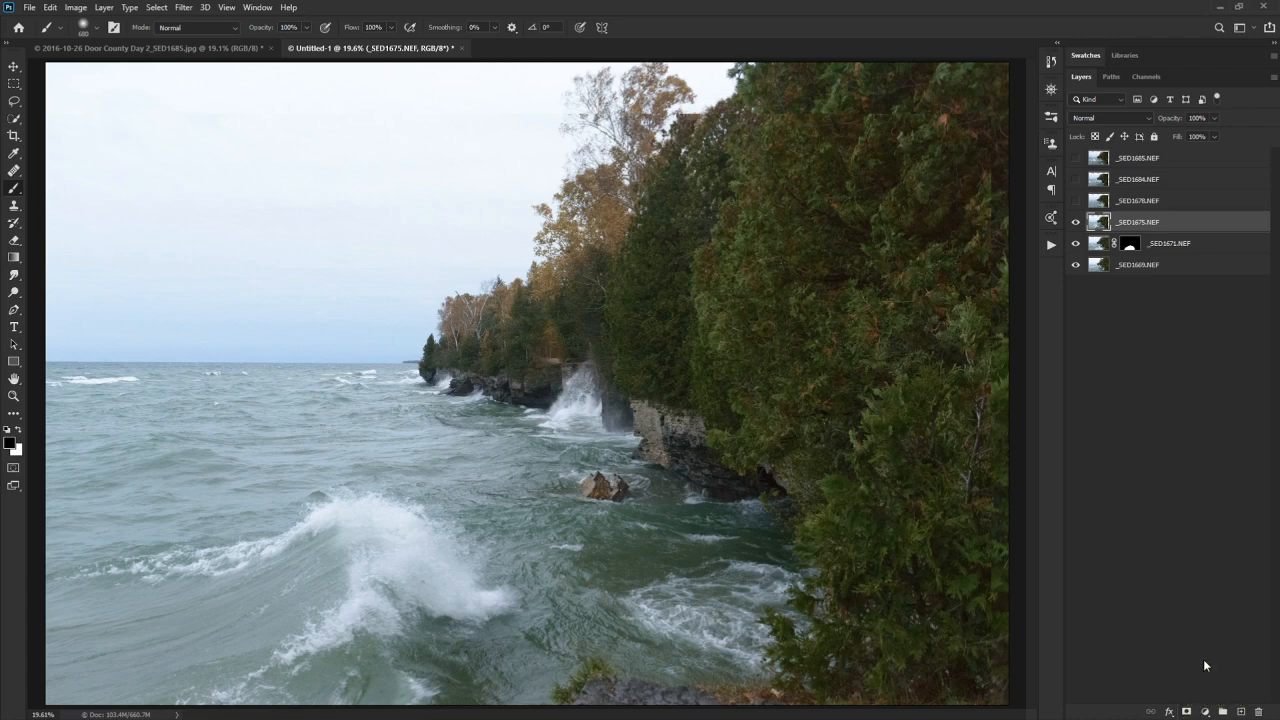
alt+click(1186, 712)
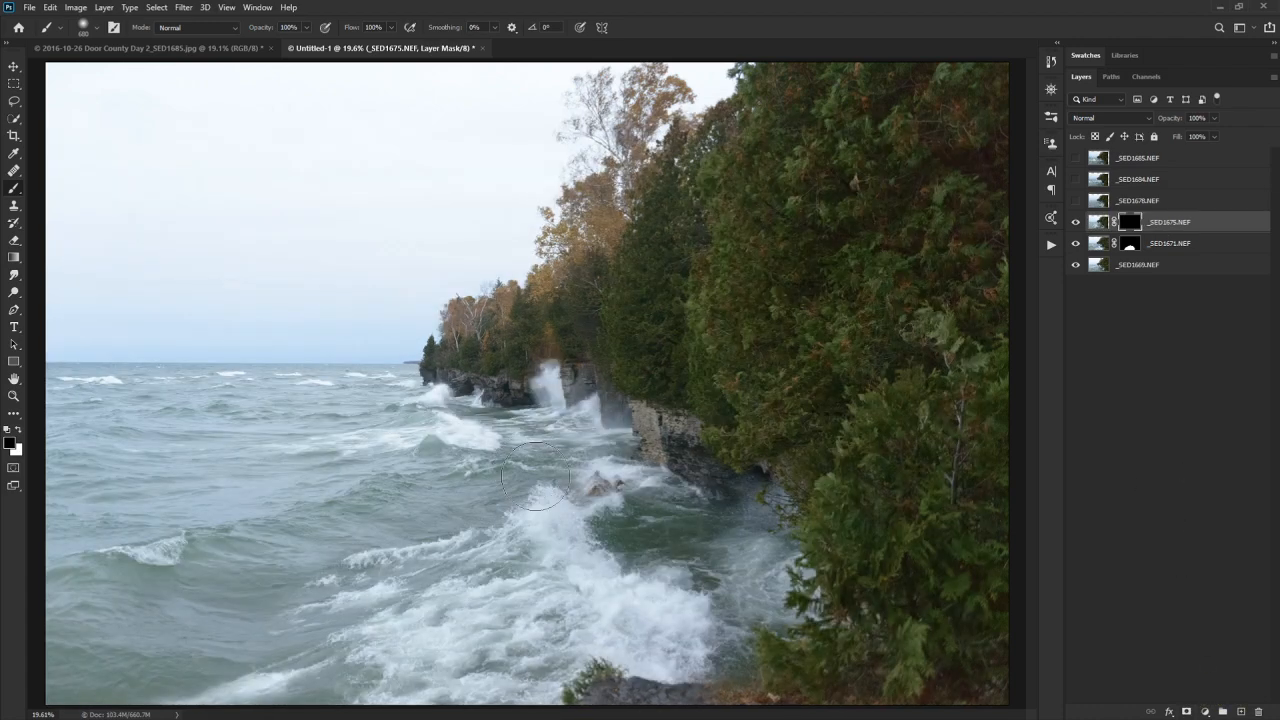
- Paint white on the _SED1675.NEF mask to reveal the curling foreground wave, and trim its lower right edge with black using a smaller brush
key(x)
mouse_move(476, 488)
mouse_down()
mouse_move(436, 518)
mouse_move(478, 491)
mouse_move(413, 502)
mouse_move(415, 530)
mouse_move(366, 510)
mouse_move(367, 552)
mouse_move(363, 522)
mouse_move(313, 549)
mouse_move(368, 535)
mouse_move(190, 621)
mouse_move(244, 606)
mouse_move(5, 638)
mouse_move(206, 617)
mouse_move(67, 670)
mouse_move(196, 631)
mouse_move(236, 603)
mouse_move(85, 693)
mouse_move(231, 623)
mouse_move(378, 515)
mouse_move(408, 522)
mouse_move(414, 552)
mouse_move(396, 567)
mouse_move(413, 544)
mouse_move(392, 567)
mouse_move(410, 503)
mouse_move(406, 531)
mouse_move(420, 494)
mouse_move(429, 524)
mouse_move(470, 496)
mouse_move(380, 497)
mouse_move(453, 516)
mouse_up()
drag(466, 583, 452, 582)
key(x)
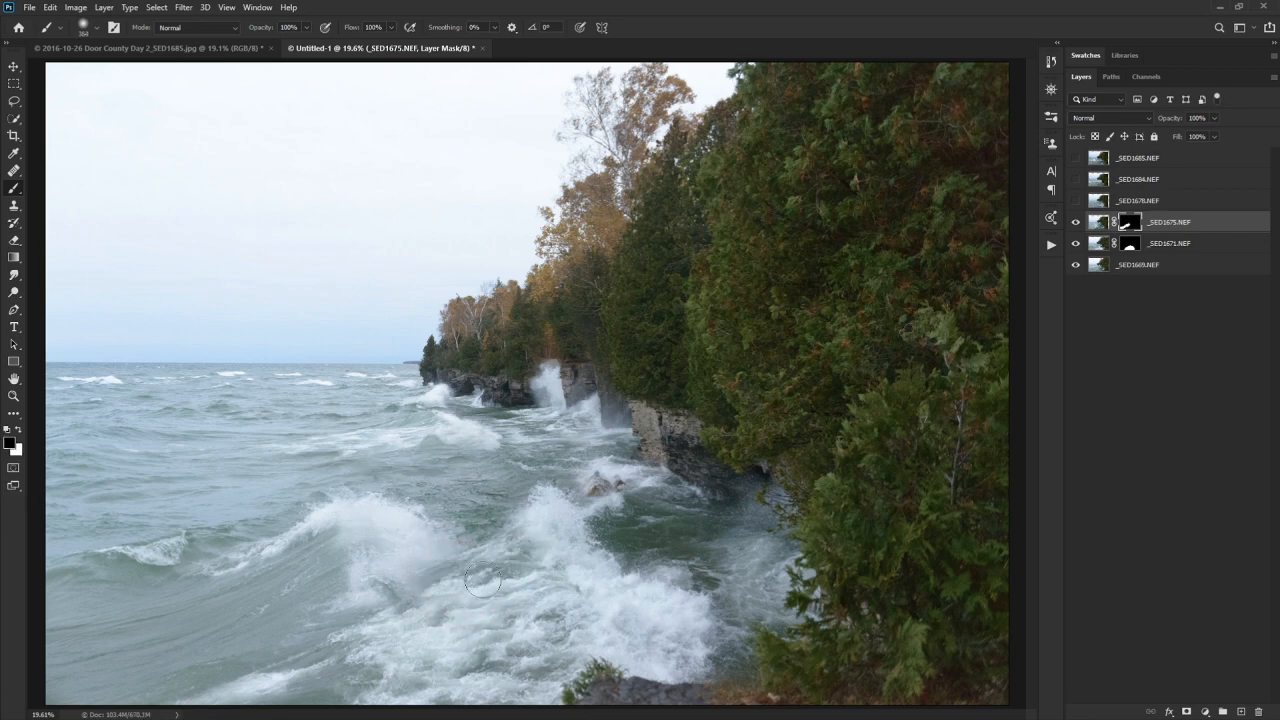
key(x)
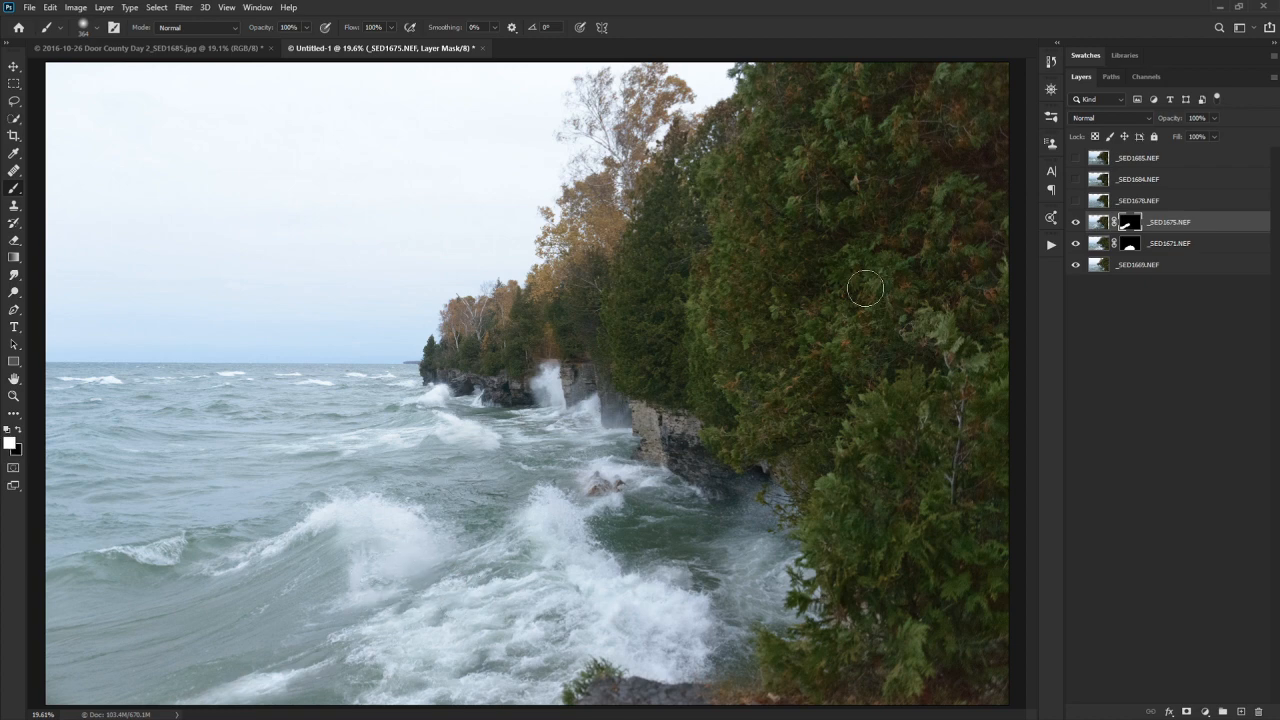
- Compare the image with and without the masked _SED1675.NEF wave
click(1076, 223)
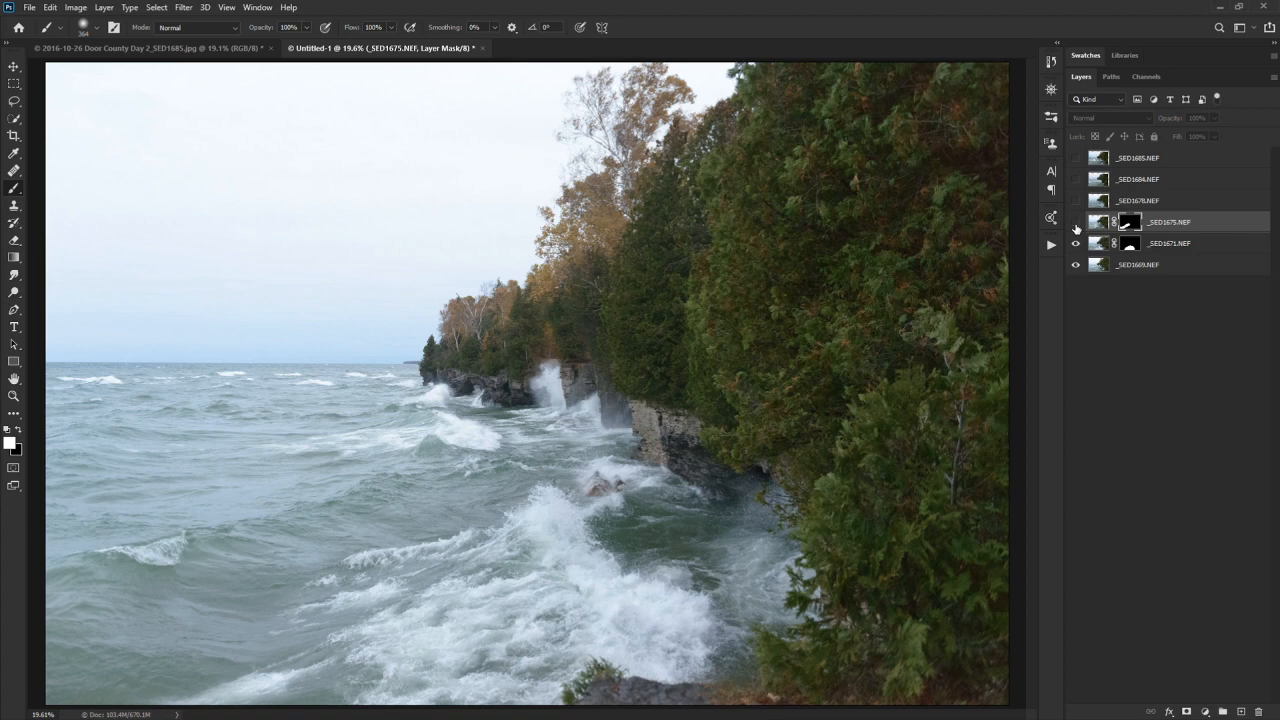
click(1076, 223)
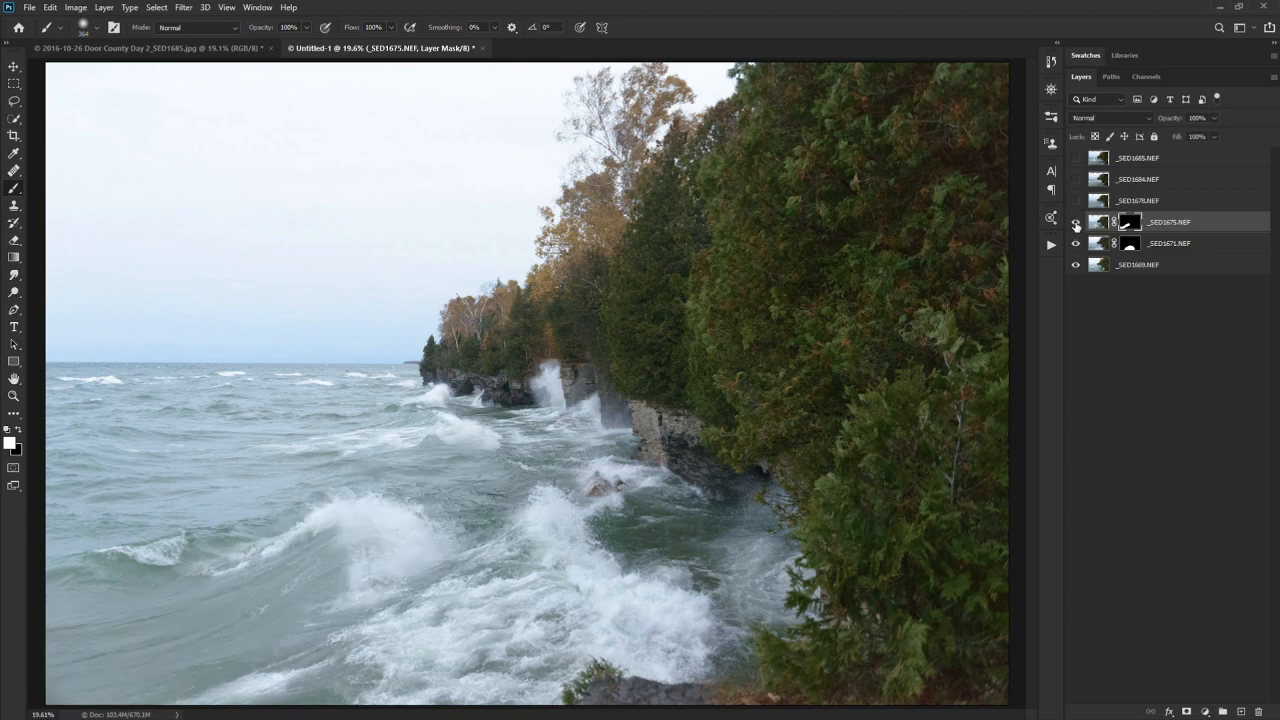
click(1076, 223)
click(1076, 223)
- Display only the _SED1675.NEF layer, paint black on its mask around the wave's crest, and paint white along the wave's lower edge
alt+click(1076, 223)
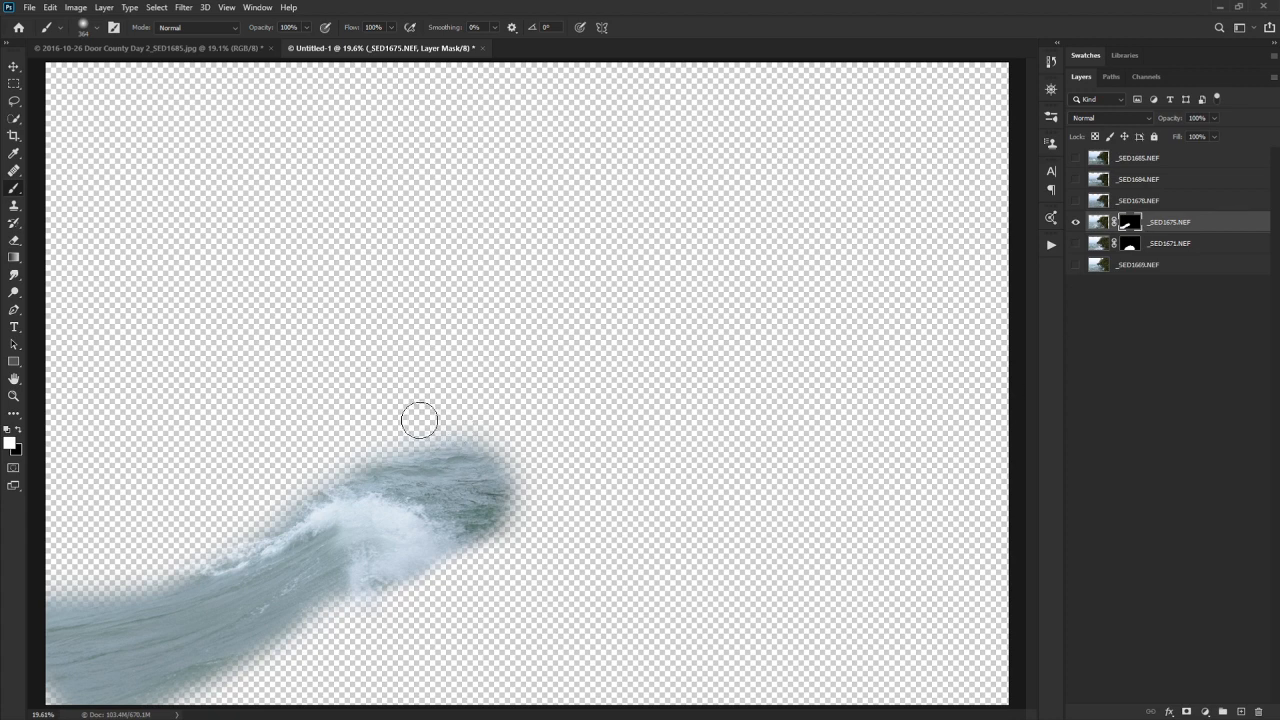
key(x)
mouse_move(409, 431)
mouse_down()
mouse_move(526, 492)
mouse_move(382, 429)
mouse_move(331, 433)
mouse_move(577, 490)
mouse_move(333, 438)
mouse_move(429, 457)
mouse_move(545, 535)
mouse_move(505, 490)
mouse_move(357, 404)
mouse_move(442, 462)
mouse_move(520, 563)
mouse_move(453, 475)
mouse_move(366, 434)
mouse_up()
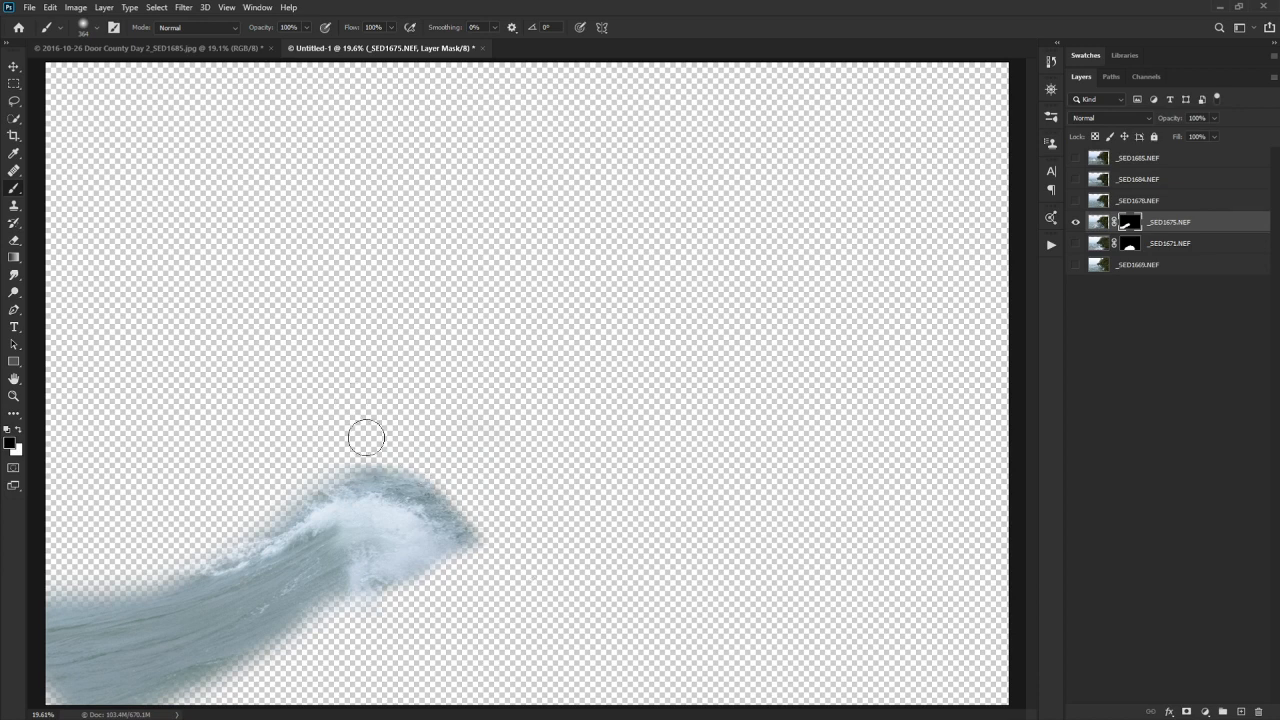
key(x)
mouse_move(325, 588)
mouse_down()
mouse_move(150, 698)
mouse_move(50, 690)
mouse_up()
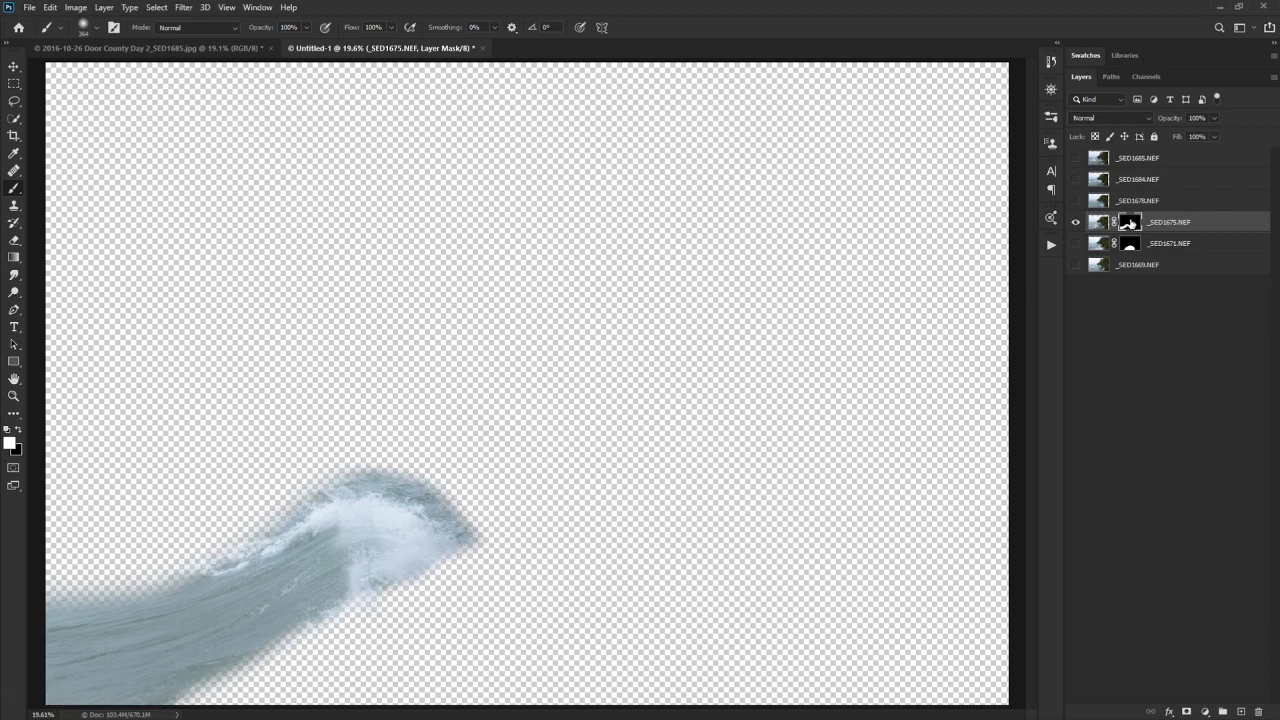
- Inspect the _SED1675.NEF mask by itself, return to the layer, and show the other blended layers again
alt+click(1133, 226)
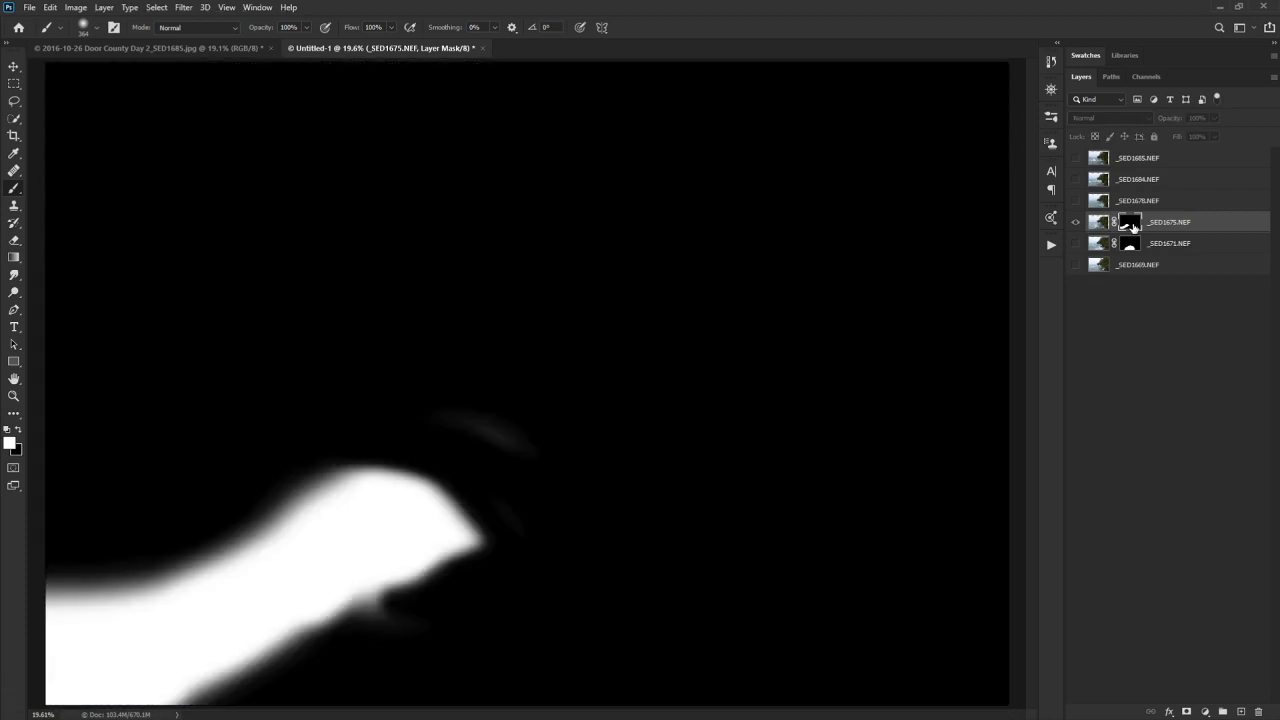
alt+click(1133, 226)
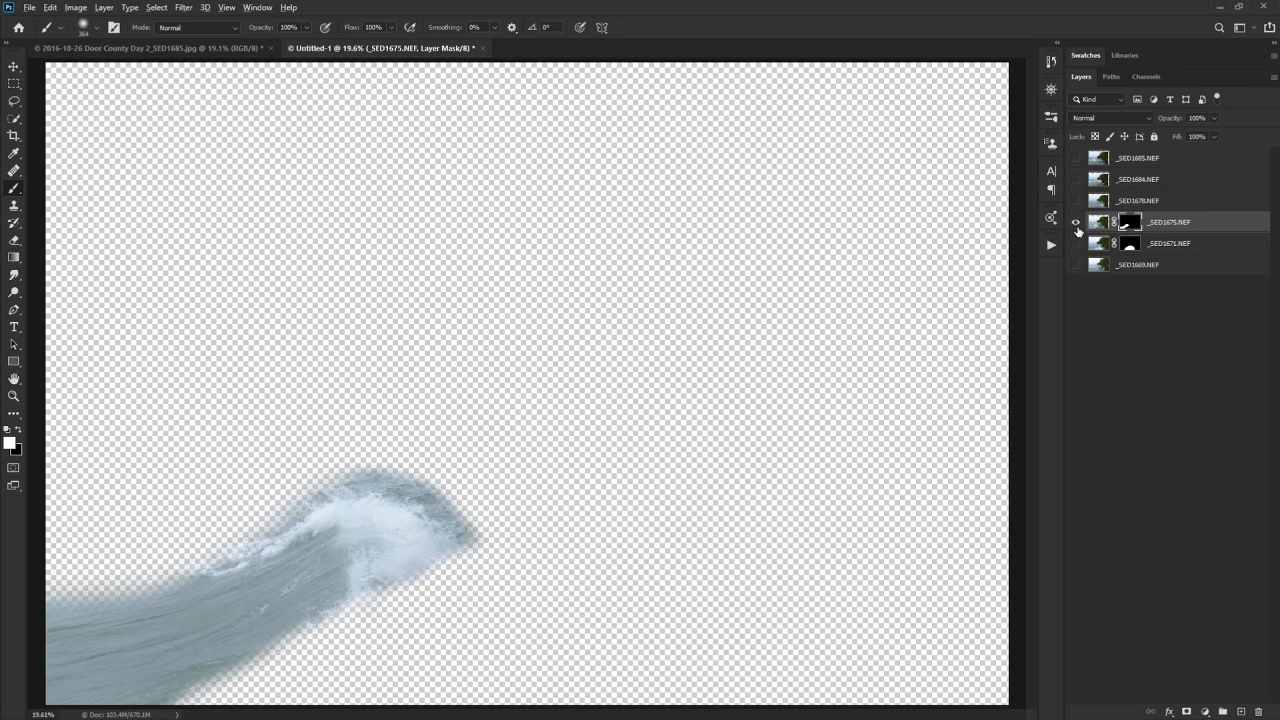
alt+click(1077, 230)
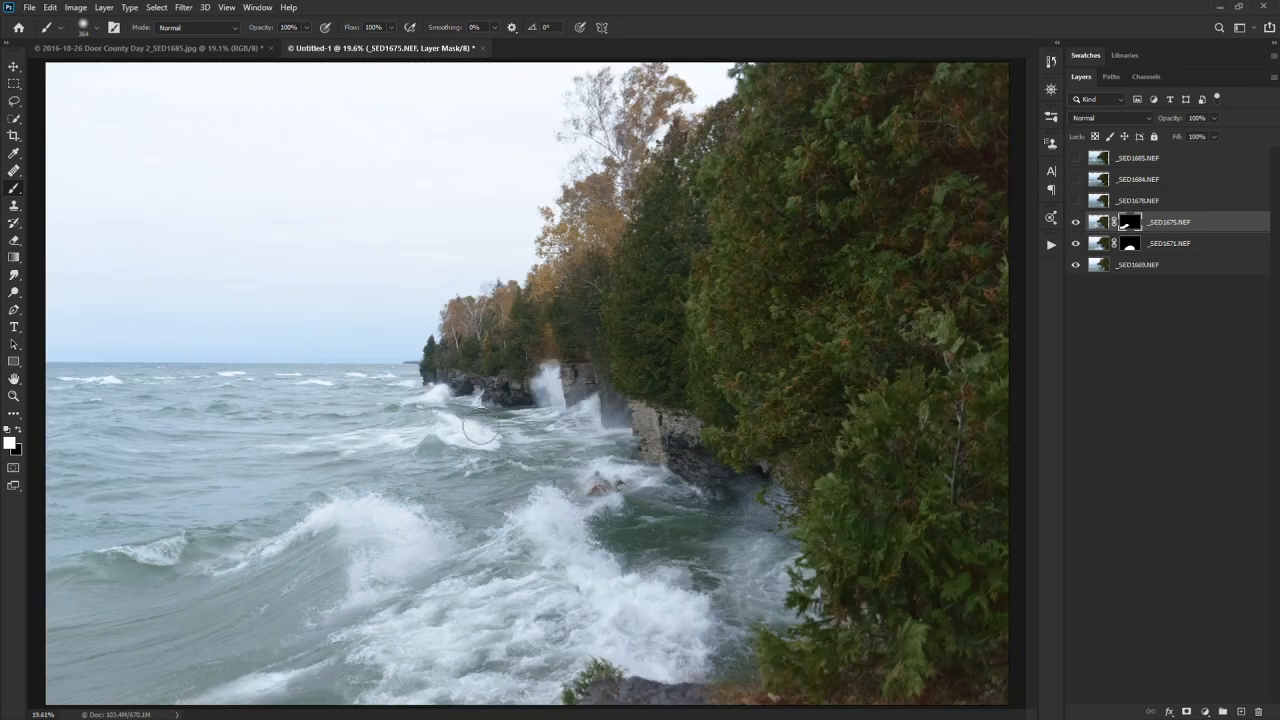
- Move the masked _SED1675.NEF wave slightly down and to the right toward the foaming water, undoing a first larger move
key(v)
mouse_move(501, 486)
mouse_down()
mouse_move(562, 427)
mouse_move(472, 363)
mouse_move(552, 498)
mouse_move(748, 240)
mouse_move(551, 344)
mouse_up()
key(ctrl+z)
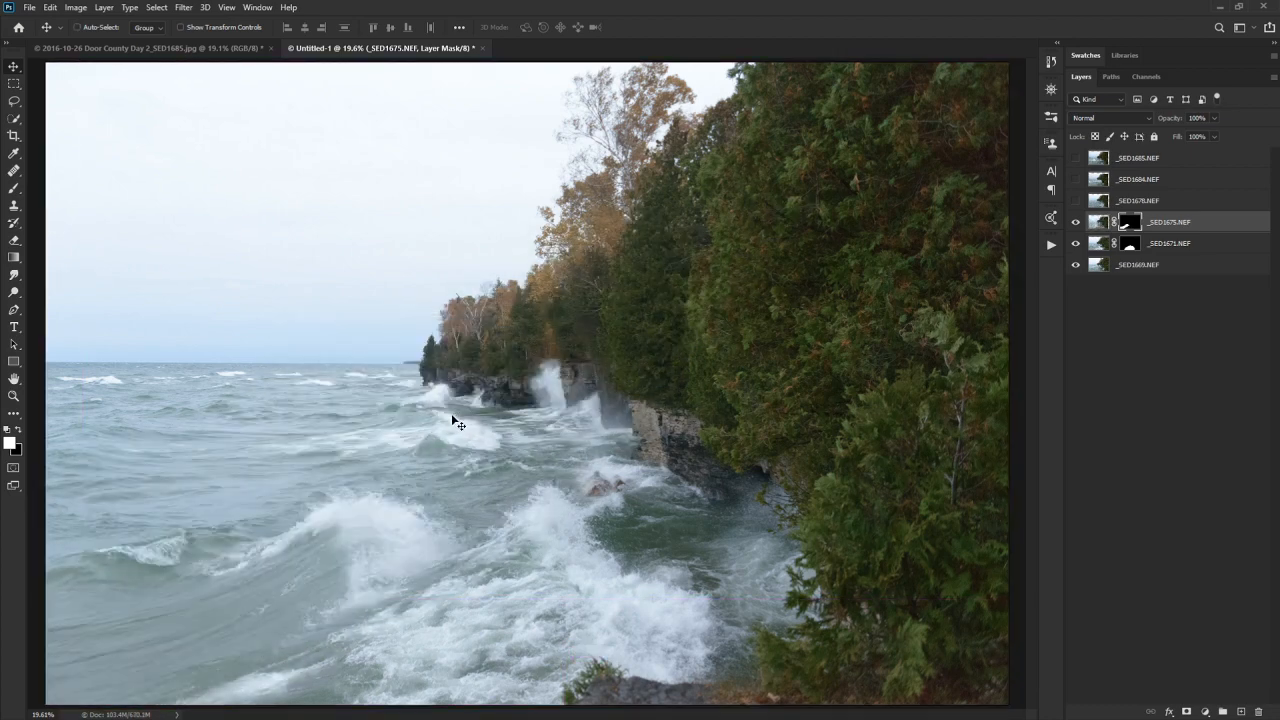
mouse_move(451, 413)
mouse_down()
mouse_move(474, 420)
mouse_move(463, 431)
mouse_up()
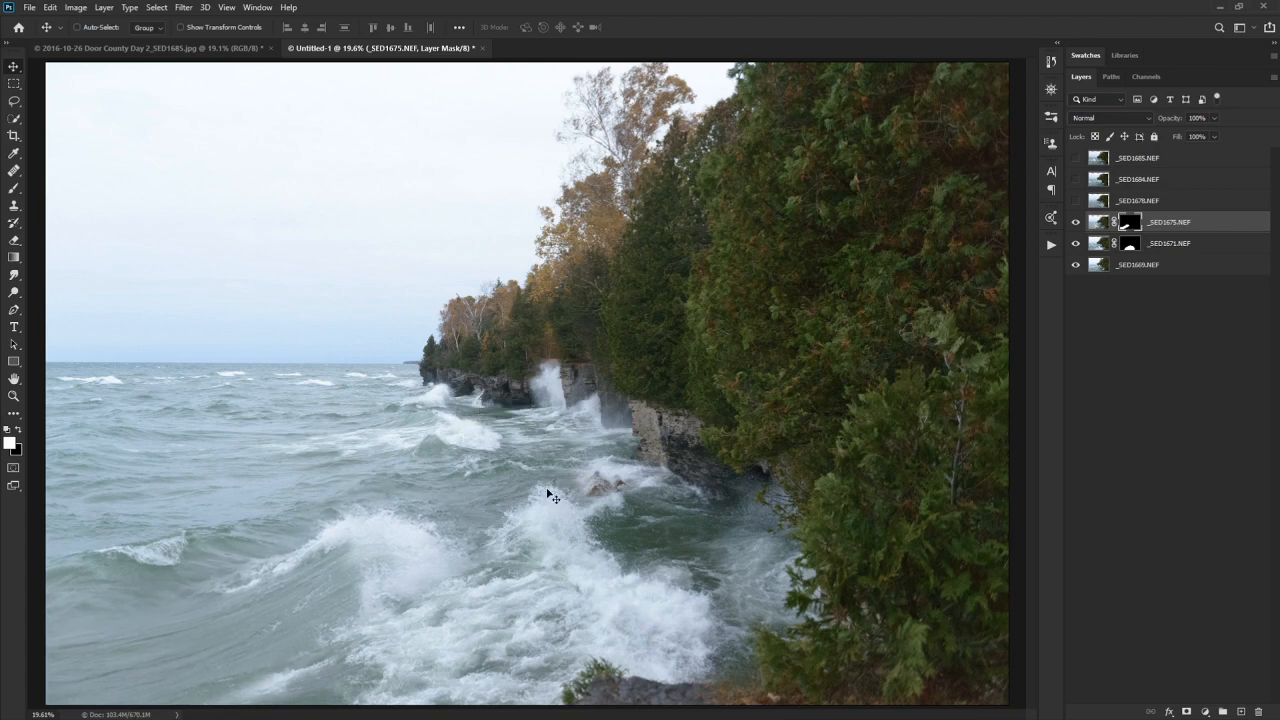
drag(552, 492, 543, 486)
drag(455, 470, 457, 472)
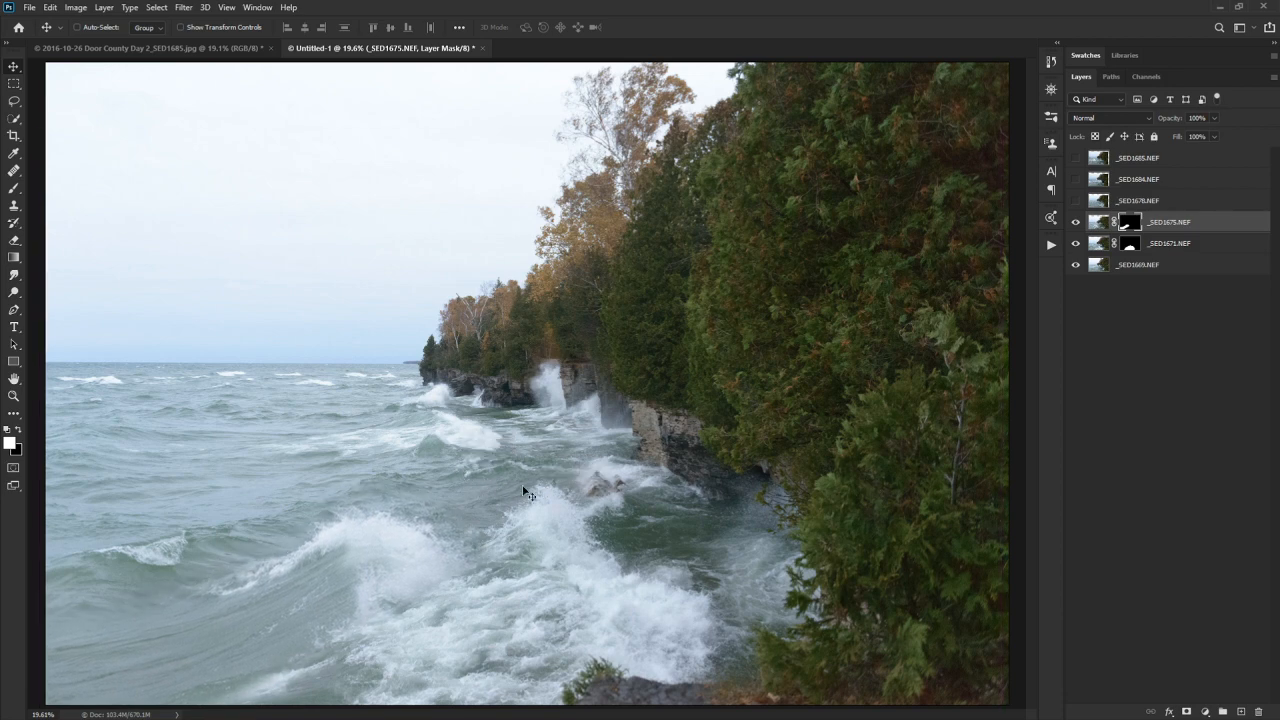
- Check the _SED1675.NEF layer with its mask temporarily disabled, and paint white on the mask to reveal the spray beside the cliff
shift+click(1131, 223)
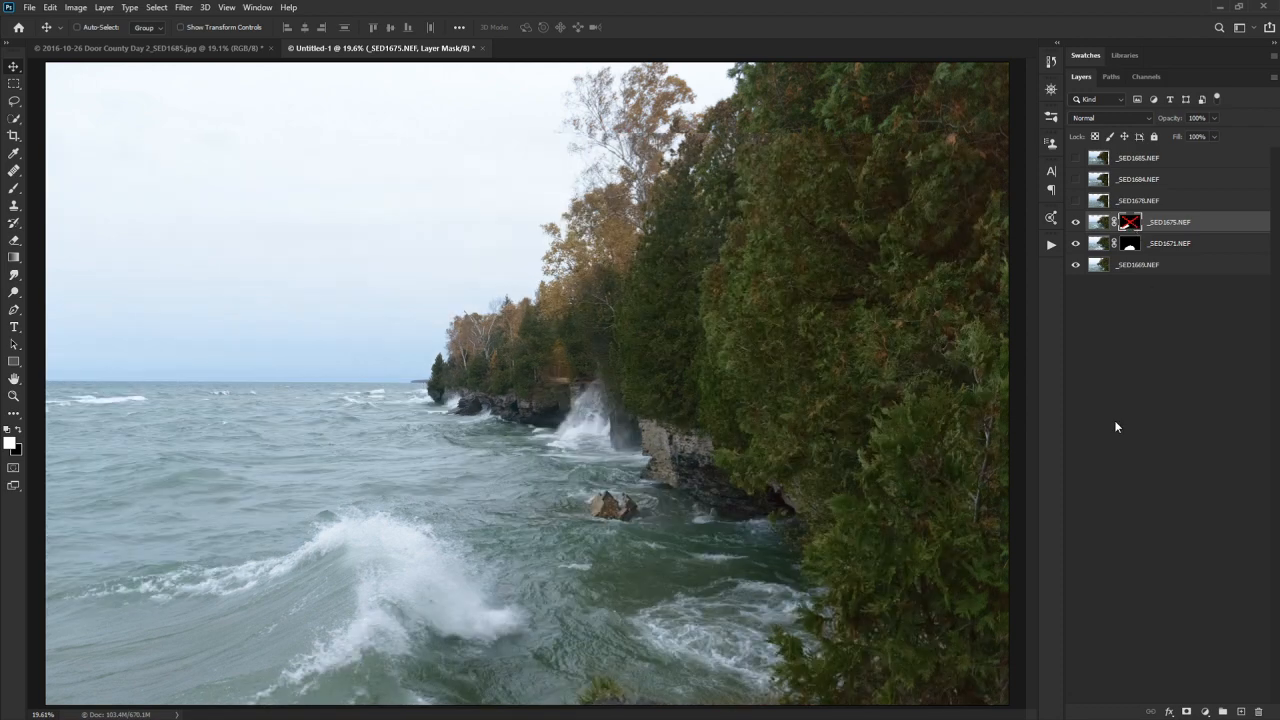
shift+click(1133, 223)
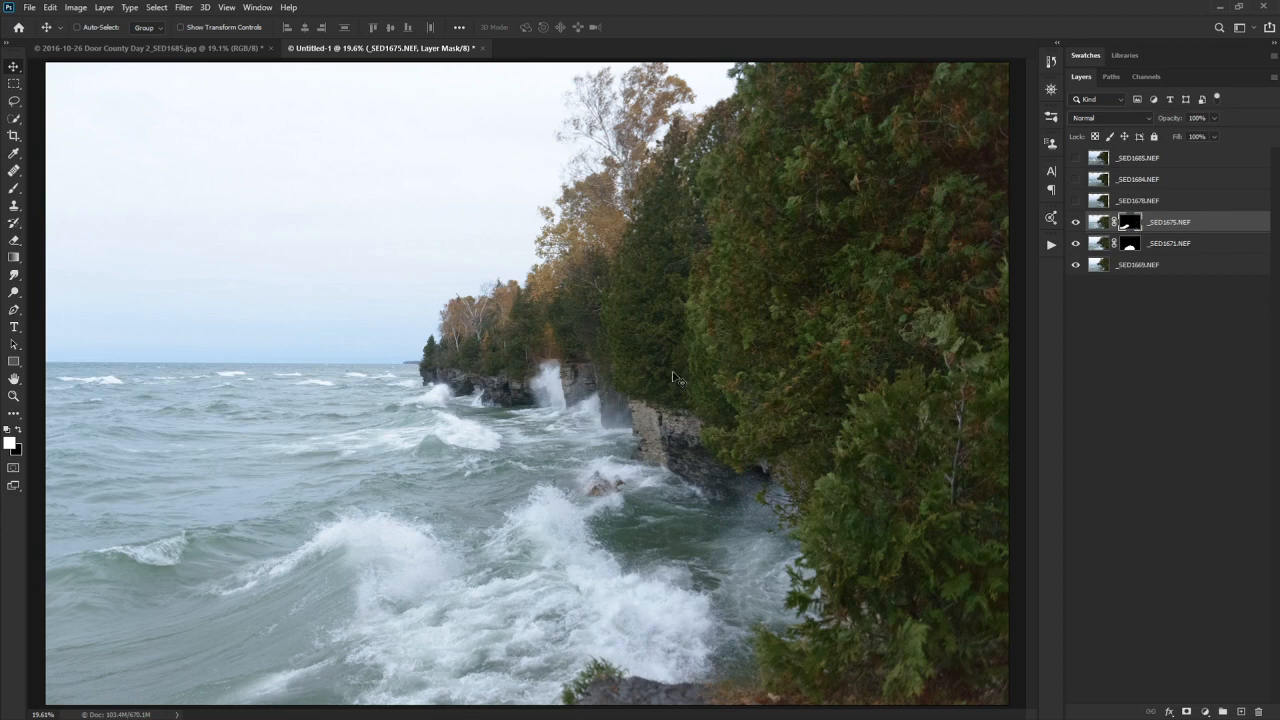
key(b)
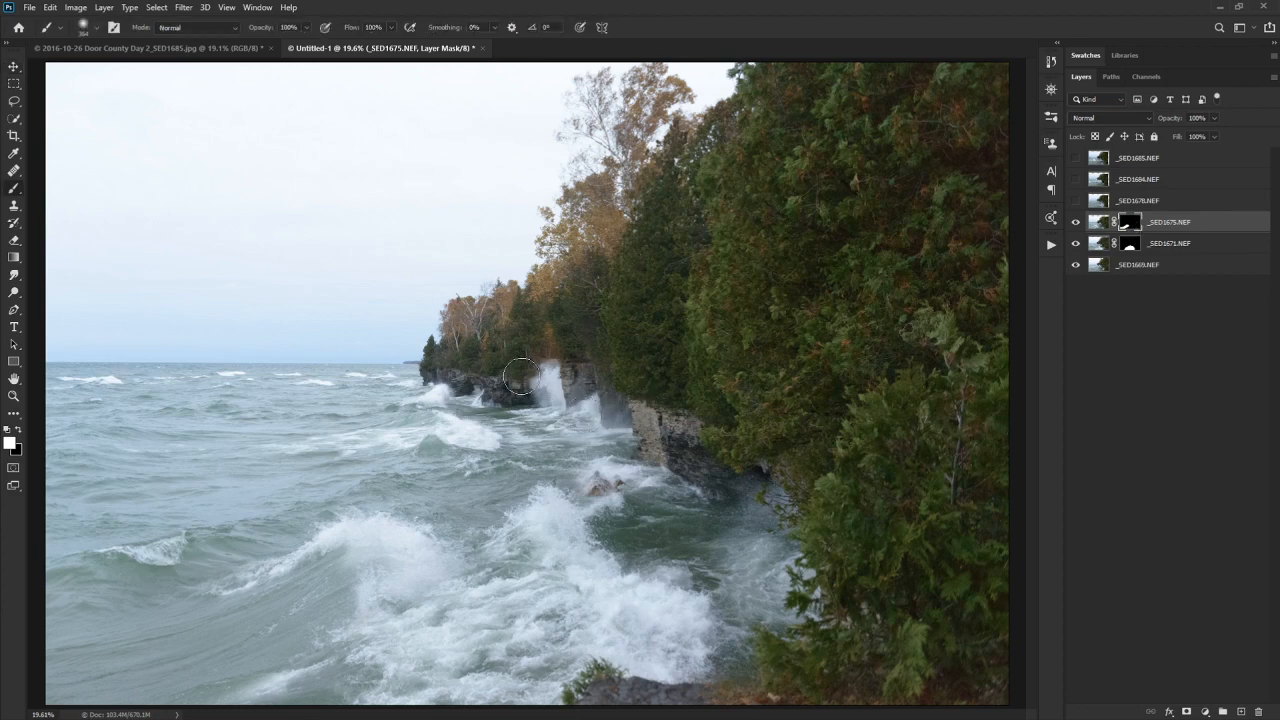
mouse_move(613, 397)
mouse_down()
mouse_move(594, 417)
mouse_move(590, 391)
mouse_move(588, 415)
mouse_move(616, 438)
mouse_up()
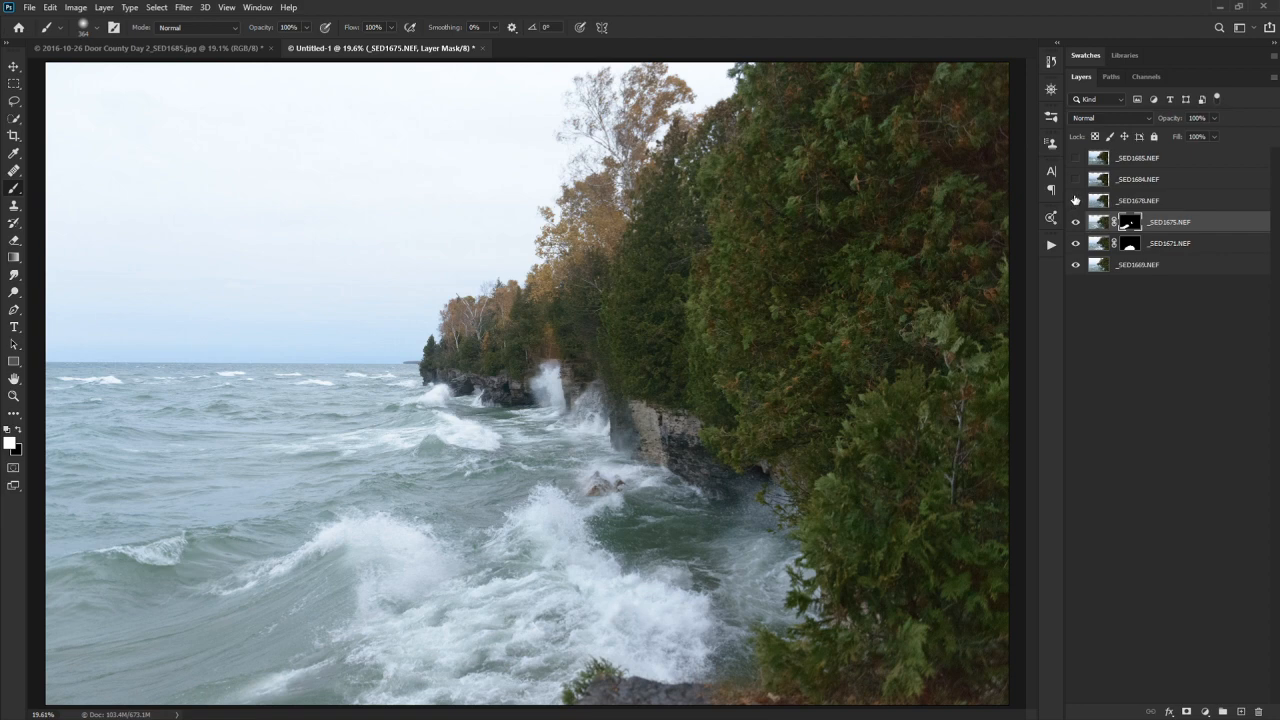
- Check the _SED1678.NEF layer's contribution to the image and delete that layer
click(1075, 200)
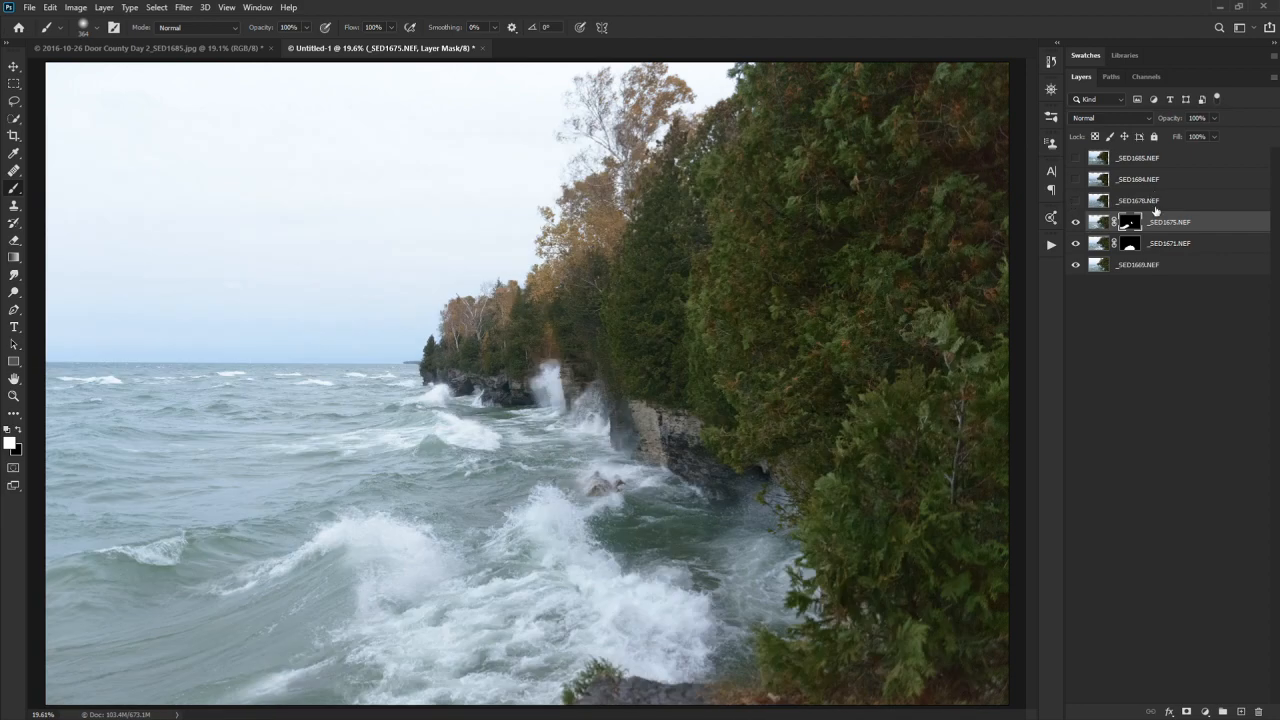
click(1160, 205)
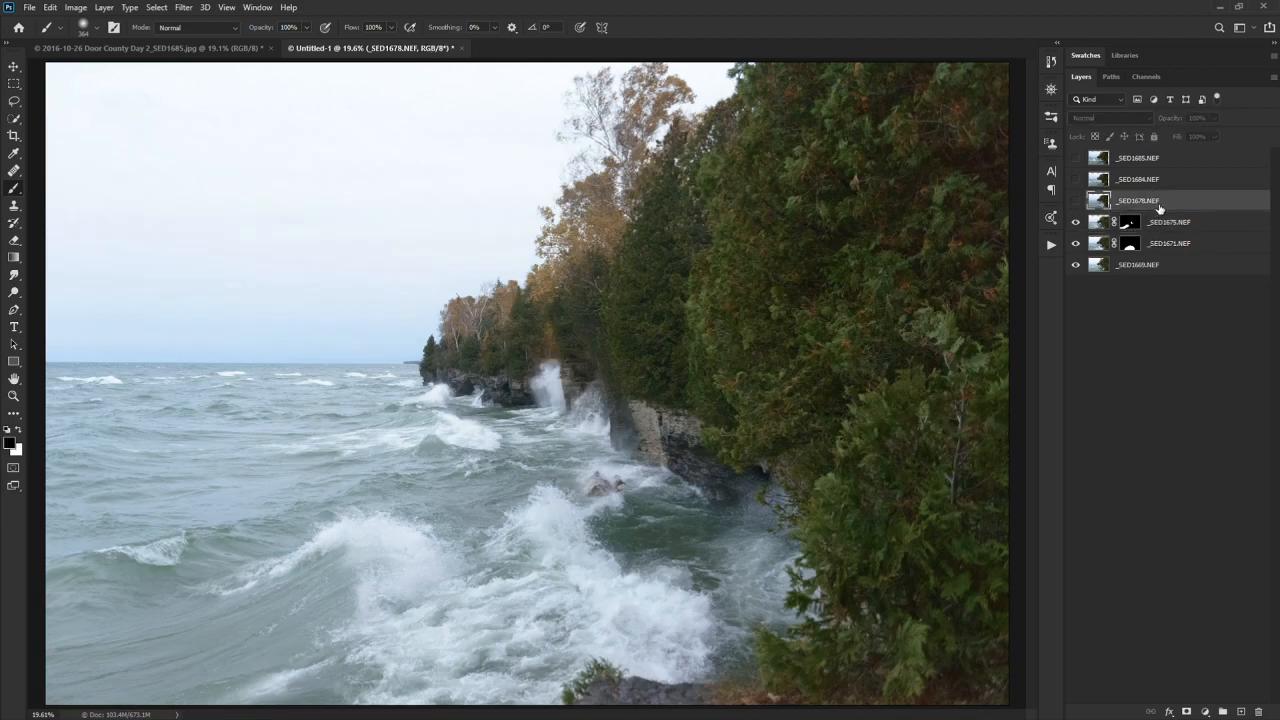
key(Delete)
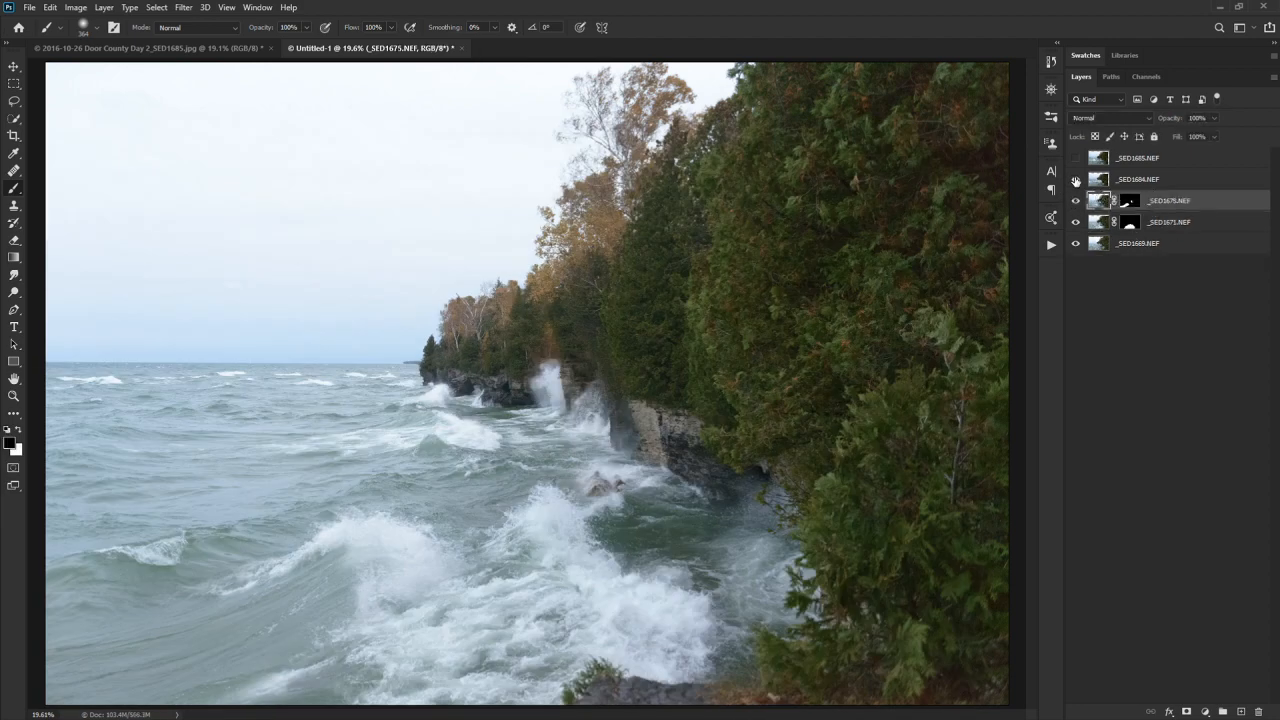
- Compare the image with and without the _SED1684.NEF layer, and add a layer mask to it inverted to black
click(1075, 179)
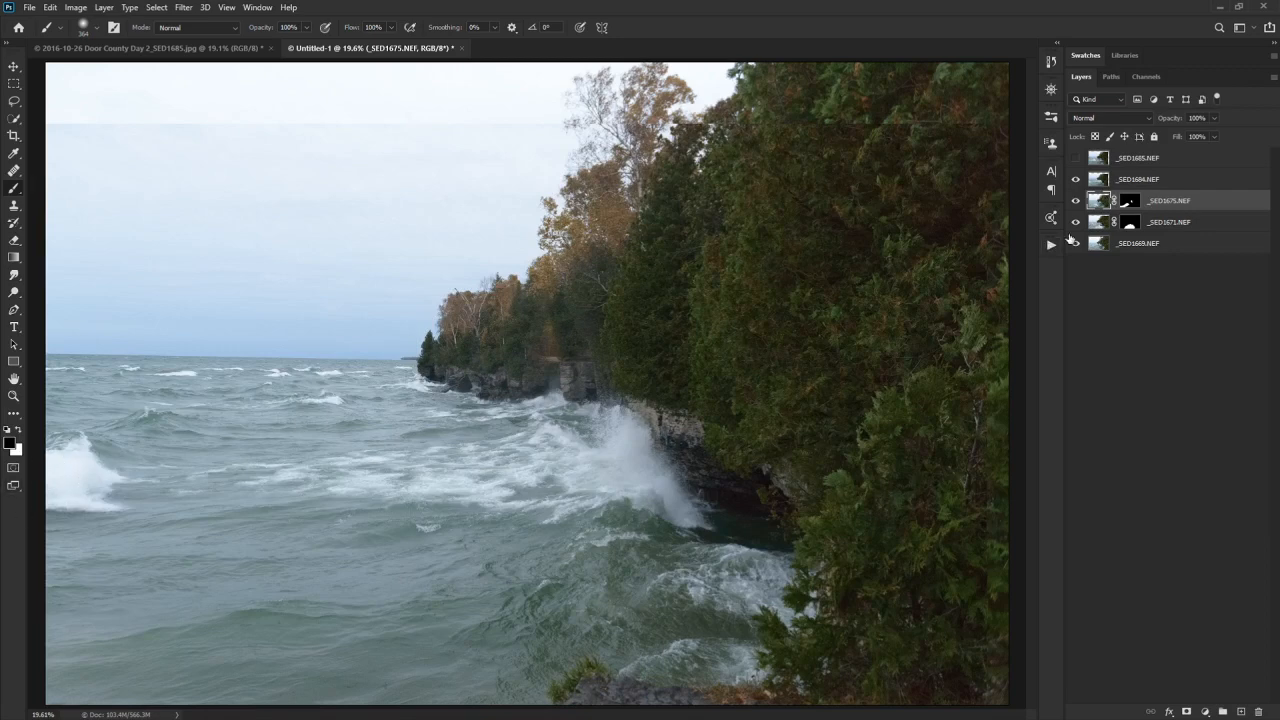
click(1077, 185)
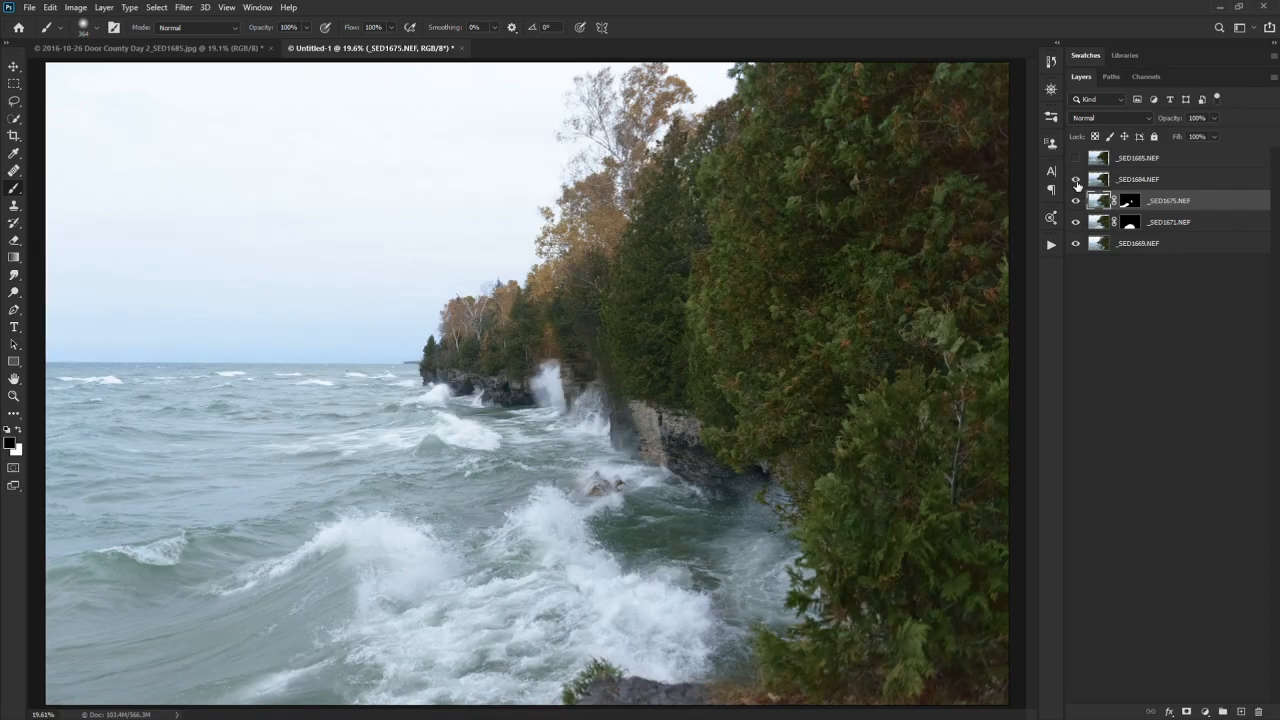
click(1076, 180)
click(1145, 182)
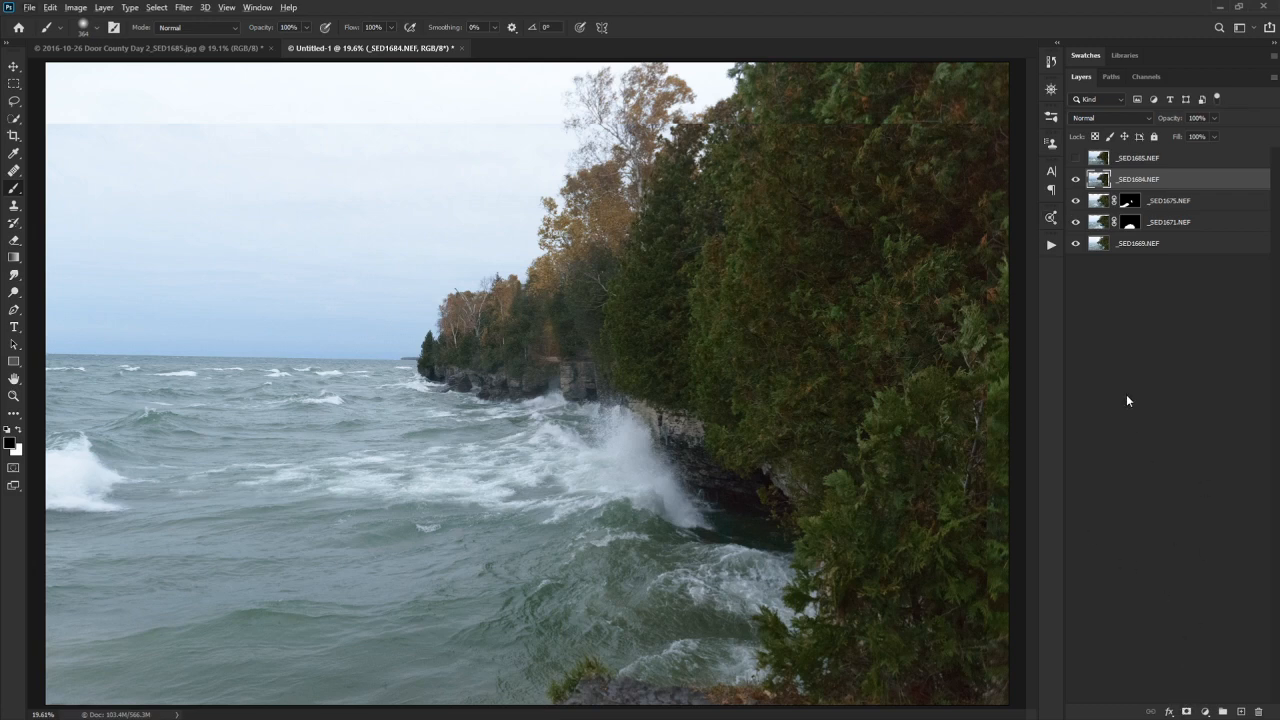
click(1187, 712)
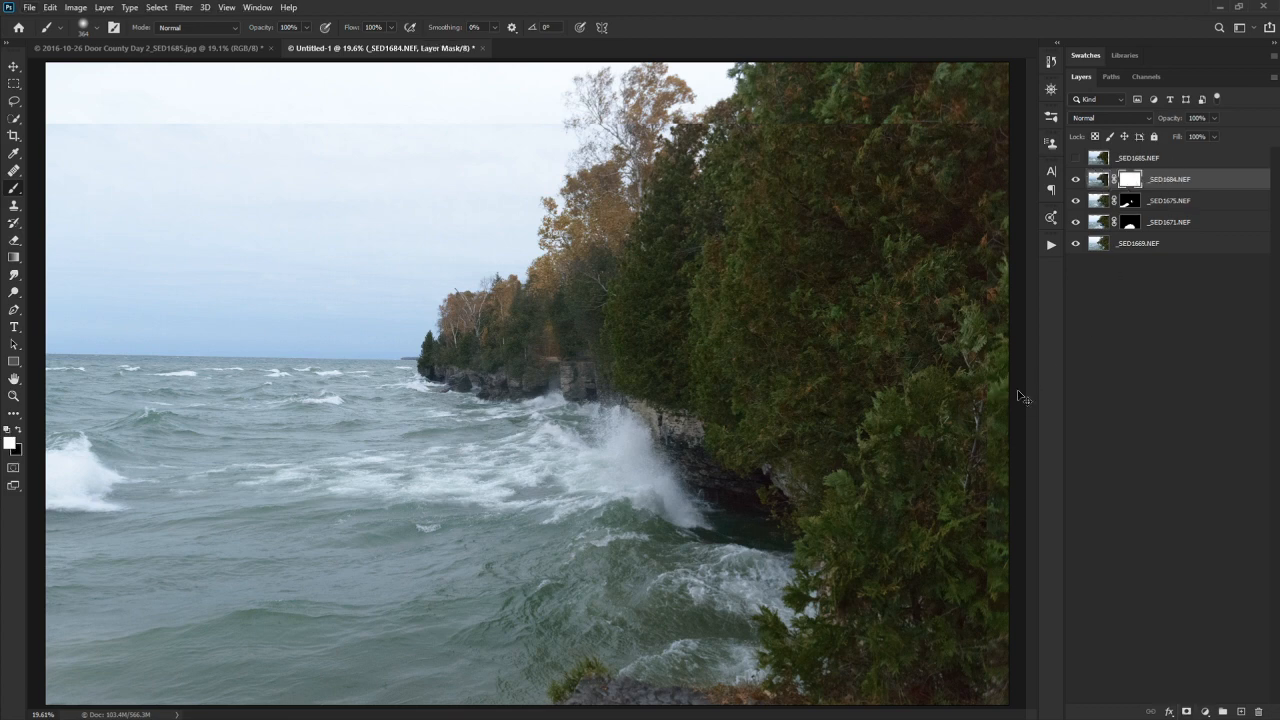
key(ctrl+i)
key(ctrl+i)
key(ctrl+i)
key(ctrl+i)
key(ctrl+i)
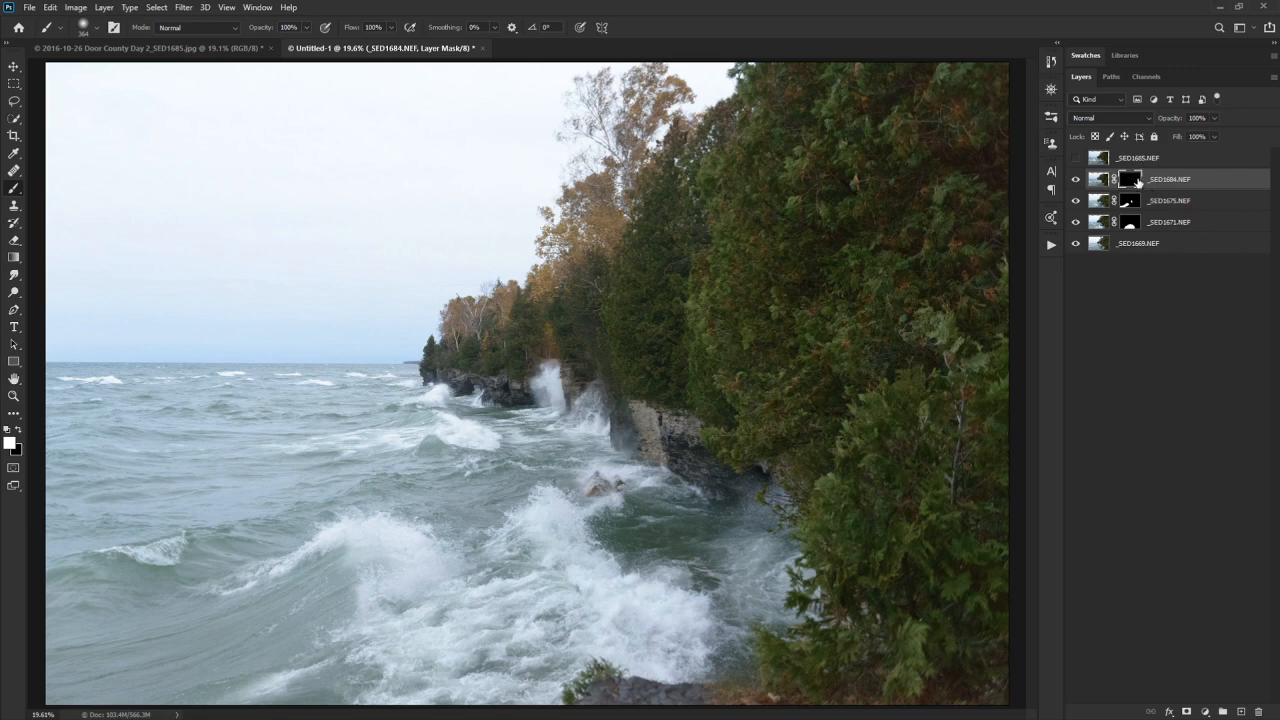
- Try painting black directly on the _SED1684.NEF photo with its mask disabled, and undo the strokes and mask change
click(1099, 180)
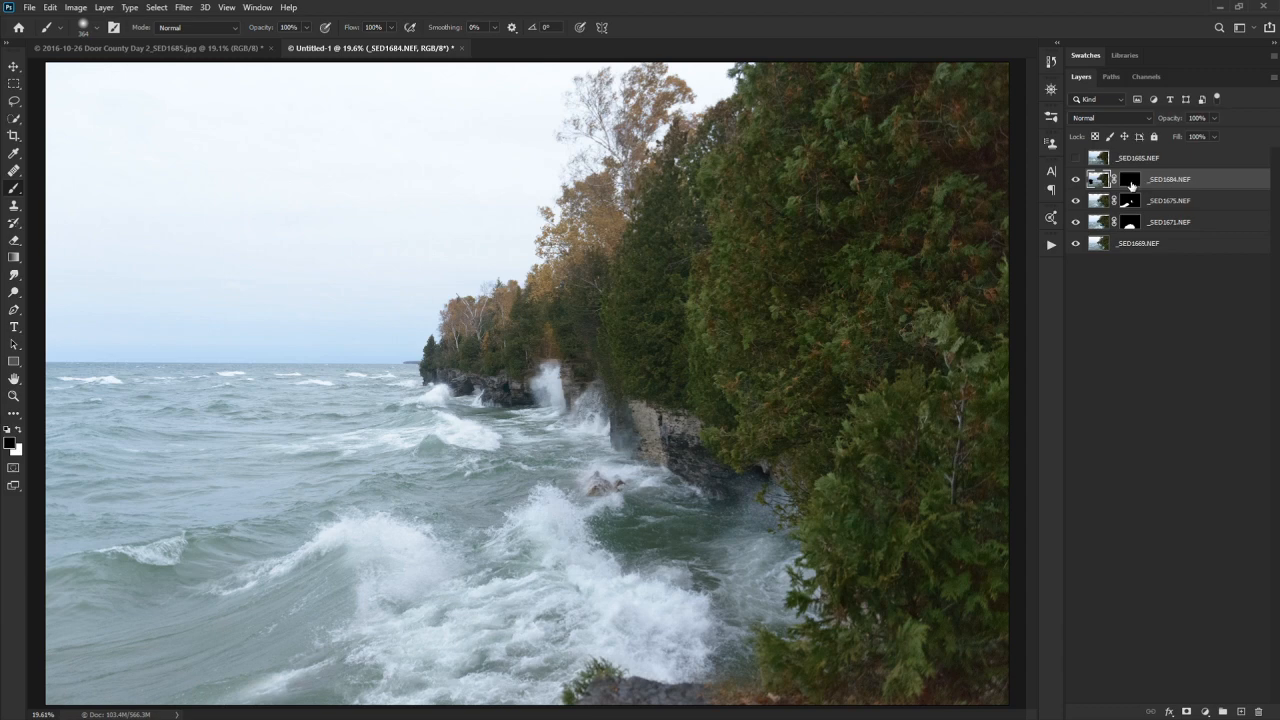
shift+click(1131, 185)
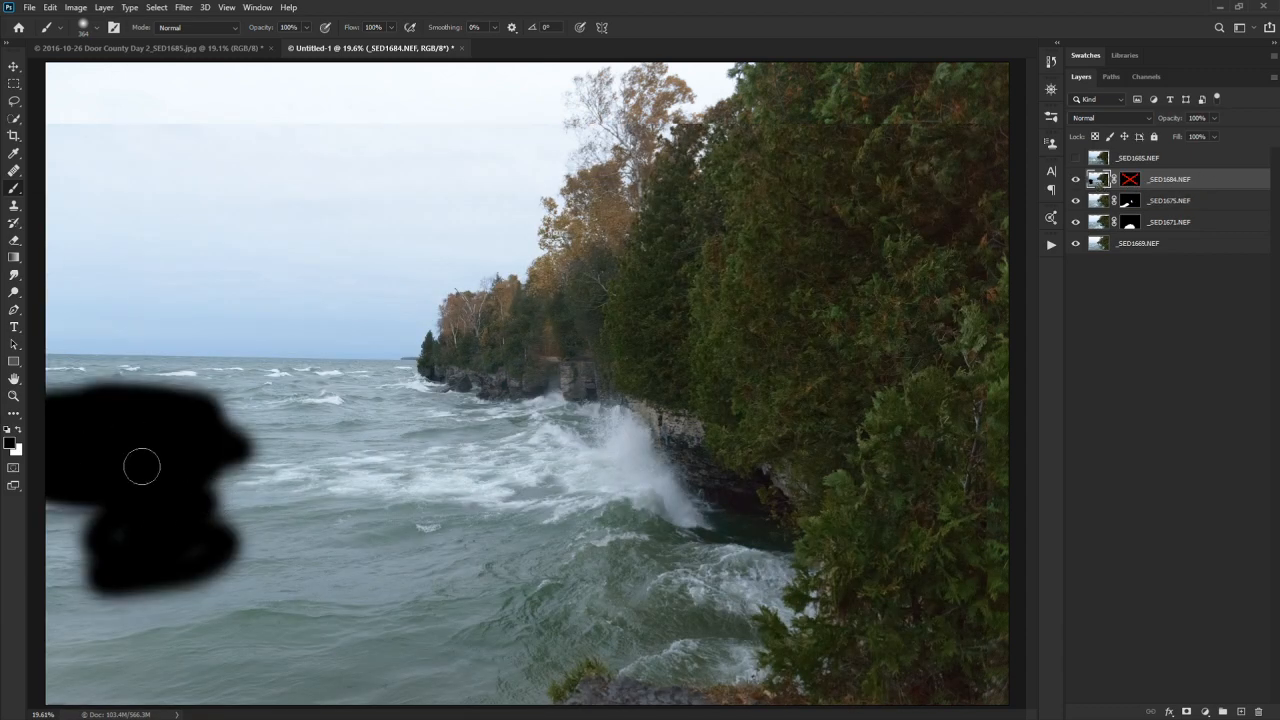
key(ctrl+z)
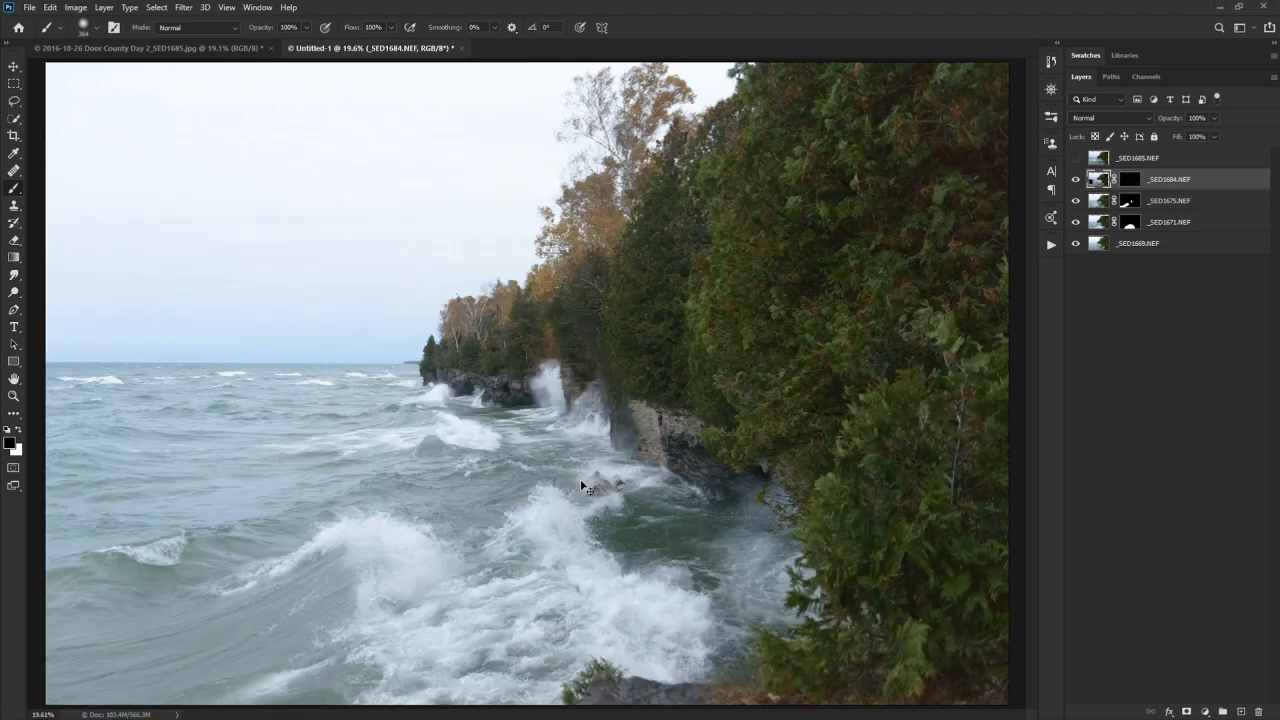
- Paint white on the _SED1684.NEF mask to reveal the breaking wave at the photo's left edge
click(1133, 185)
key(x)
mouse_move(130, 460)
mouse_down()
mouse_move(97, 497)
mouse_move(79, 476)
mouse_move(97, 480)
mouse_move(50, 455)
mouse_move(69, 428)
mouse_move(150, 427)
mouse_move(12, 503)
mouse_move(57, 516)
mouse_move(68, 539)
mouse_move(162, 506)
mouse_move(150, 516)
mouse_move(218, 488)
mouse_move(166, 437)
mouse_move(200, 431)
mouse_move(202, 490)
mouse_move(236, 494)
mouse_move(202, 507)
mouse_move(284, 484)
mouse_move(322, 491)
mouse_move(341, 475)
mouse_move(306, 498)
mouse_move(378, 471)
mouse_move(310, 515)
mouse_move(204, 533)
mouse_move(246, 497)
mouse_move(208, 443)
mouse_move(246, 431)
mouse_move(197, 429)
mouse_move(300, 411)
mouse_up()
key(x)
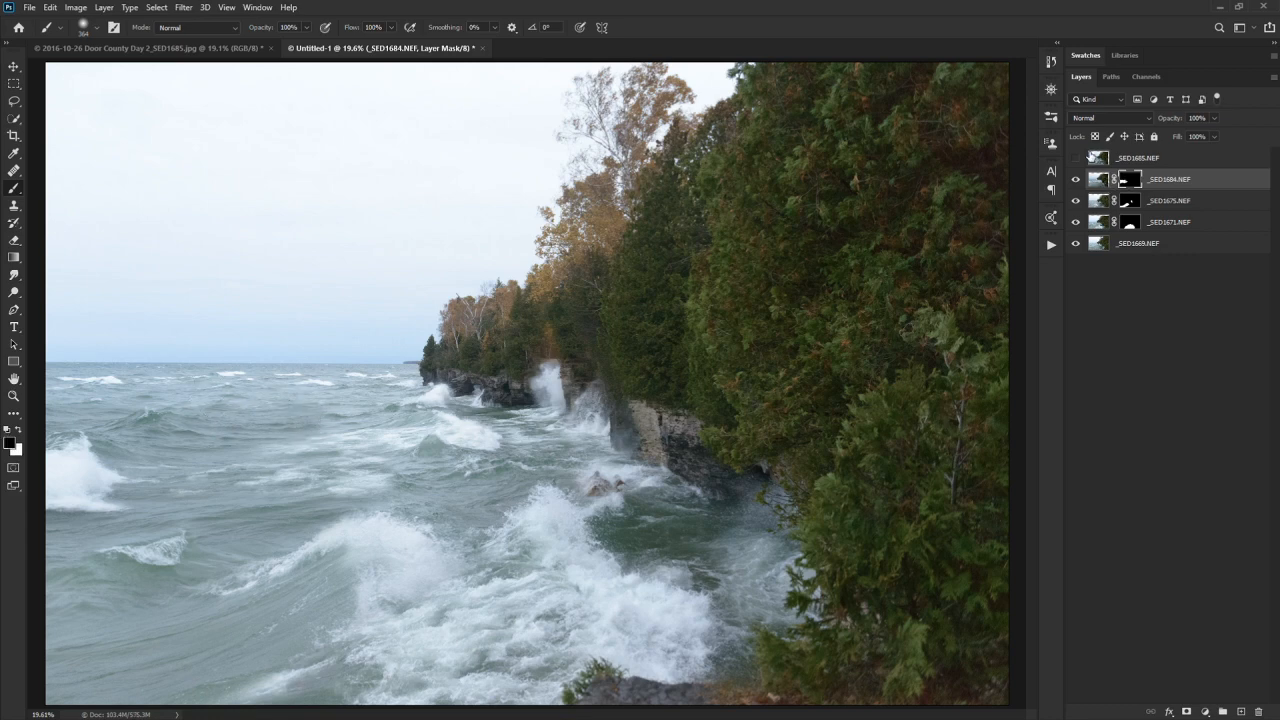
- Show the _SED1685.NEF layer and hide its whole content with a new black layer mask
click(1075, 158)
click(1075, 159)
click(1075, 158)
click(1140, 158)
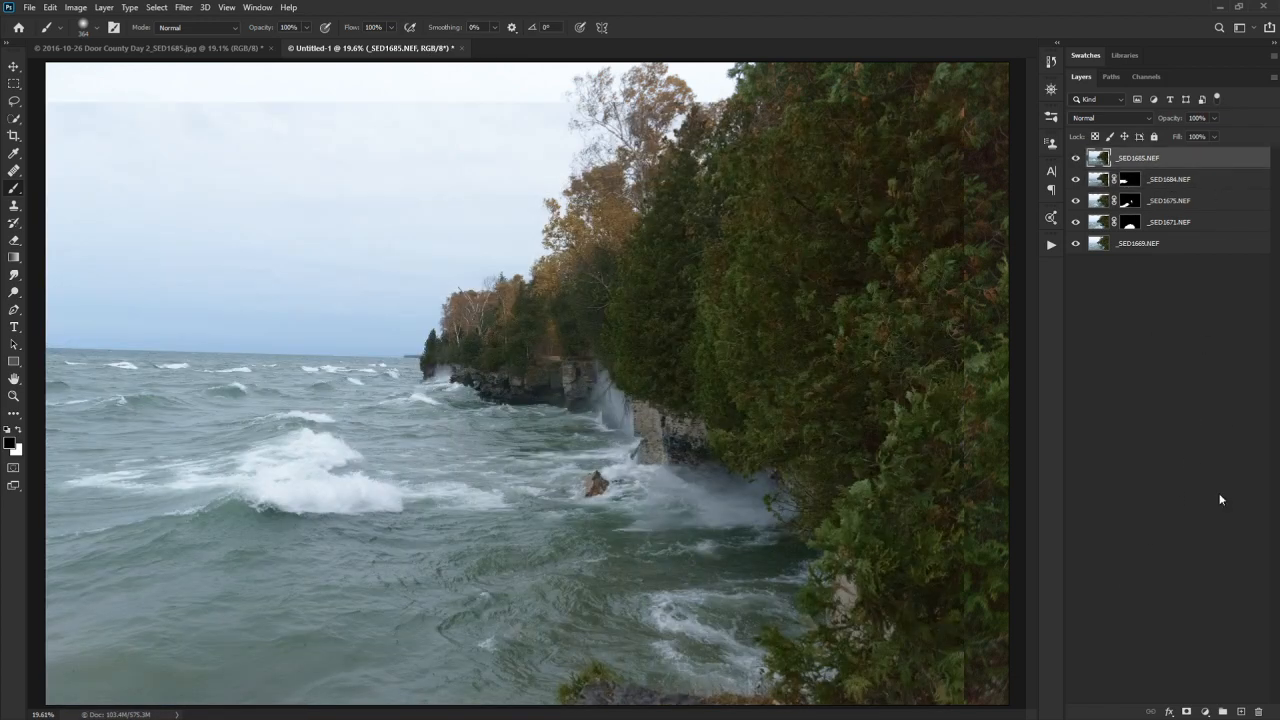
alt+click(1187, 712)
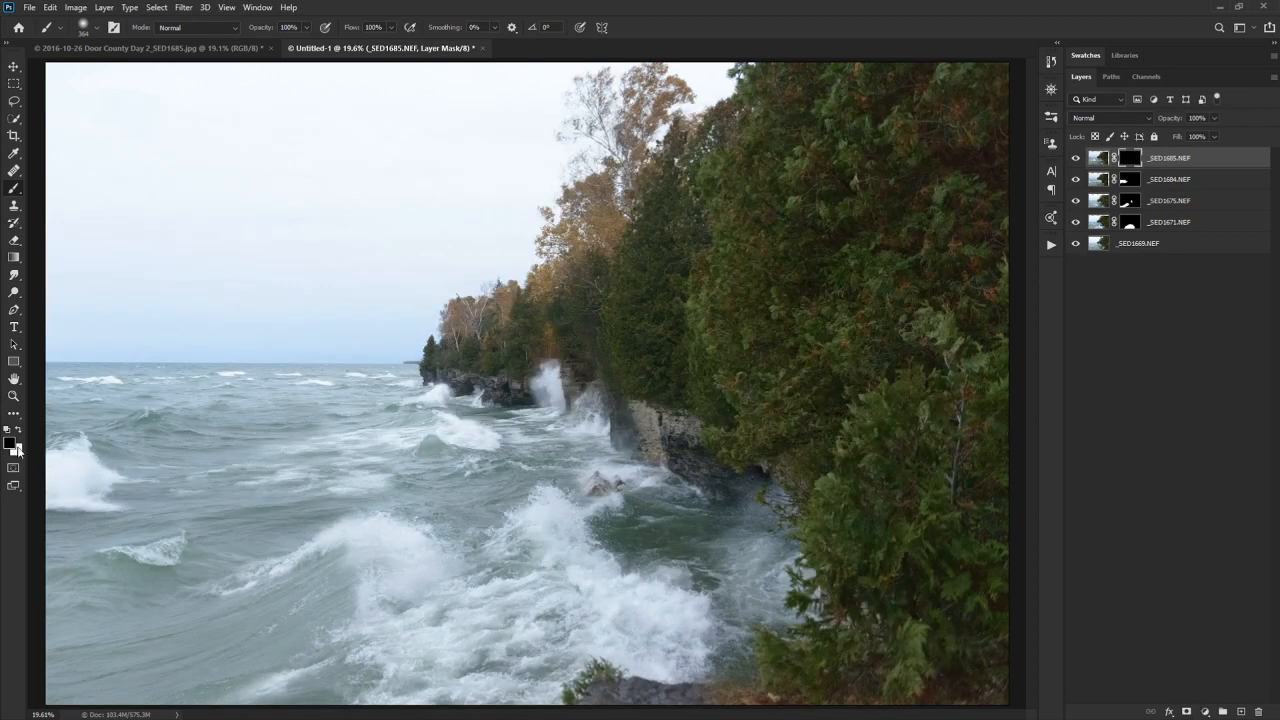
- Paint white on the _SED1685.NEF mask to reveal the large whitecap in the open water left of the cliffs
key(x)
mouse_move(313, 451)
mouse_down()
mouse_move(261, 454)
mouse_move(310, 441)
mouse_move(219, 463)
mouse_move(265, 473)
mouse_move(202, 485)
mouse_move(235, 482)
mouse_move(146, 488)
mouse_move(238, 501)
mouse_move(195, 523)
mouse_move(218, 548)
mouse_move(300, 528)
mouse_move(328, 496)
mouse_move(395, 481)
mouse_move(375, 449)
mouse_move(387, 443)
mouse_move(329, 462)
mouse_move(311, 430)
mouse_move(268, 437)
mouse_move(319, 424)
mouse_move(252, 416)
mouse_up()
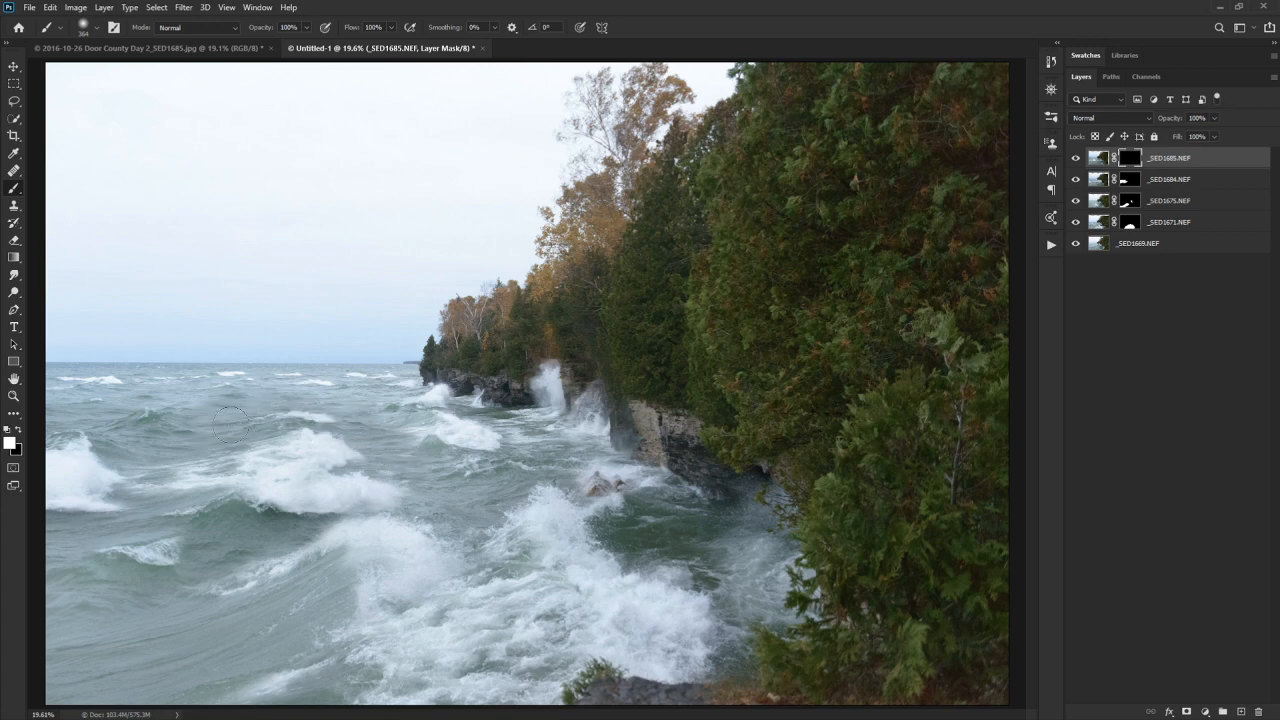
key(x)
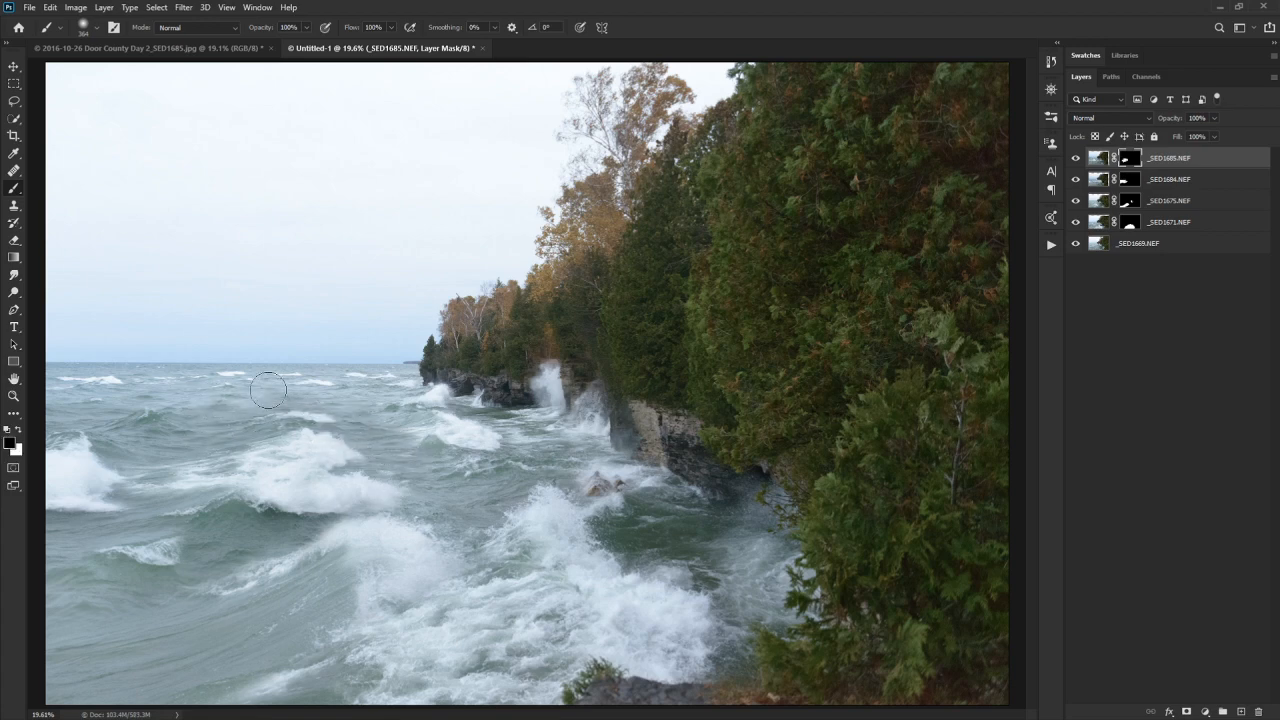